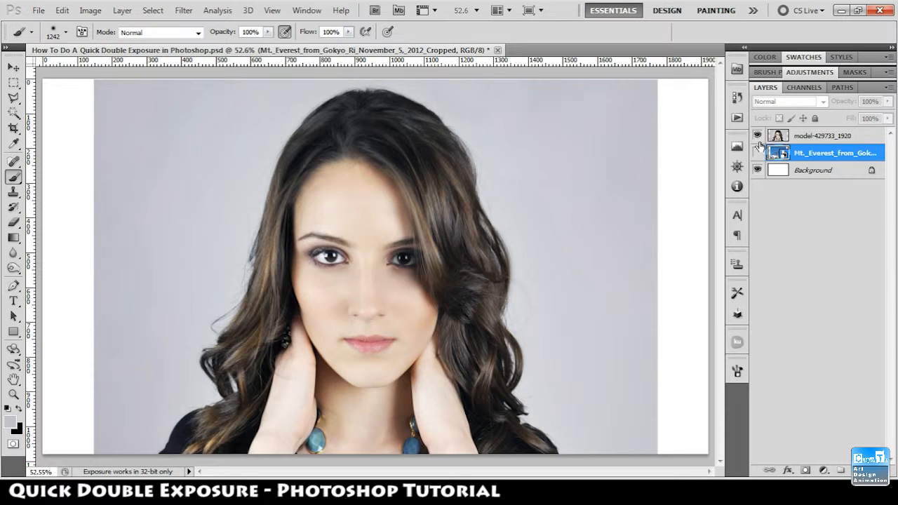
Step: Compare the model and Mt. Everest photo layers by showing and hiding them, leaving the Mt. Everest layer hidden
left_click(819, 140)
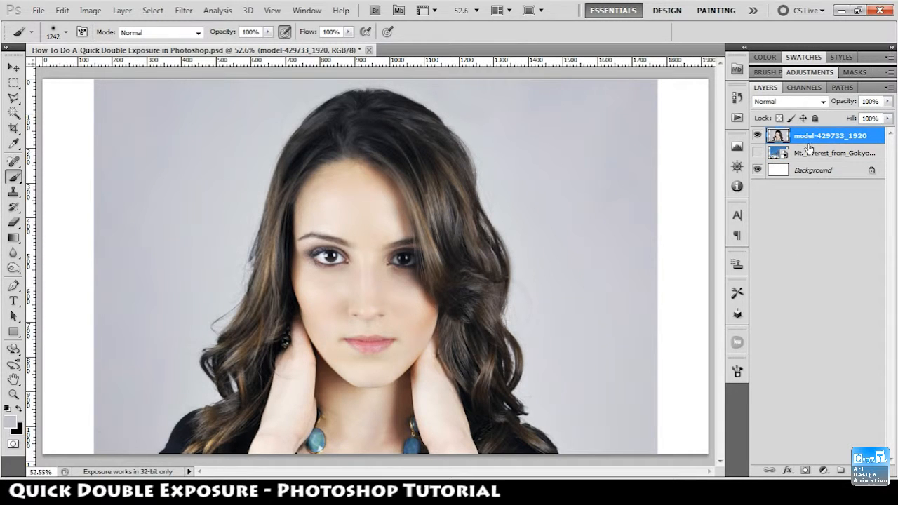
left_click(757, 136)
left_click(757, 136)
left_click(757, 153)
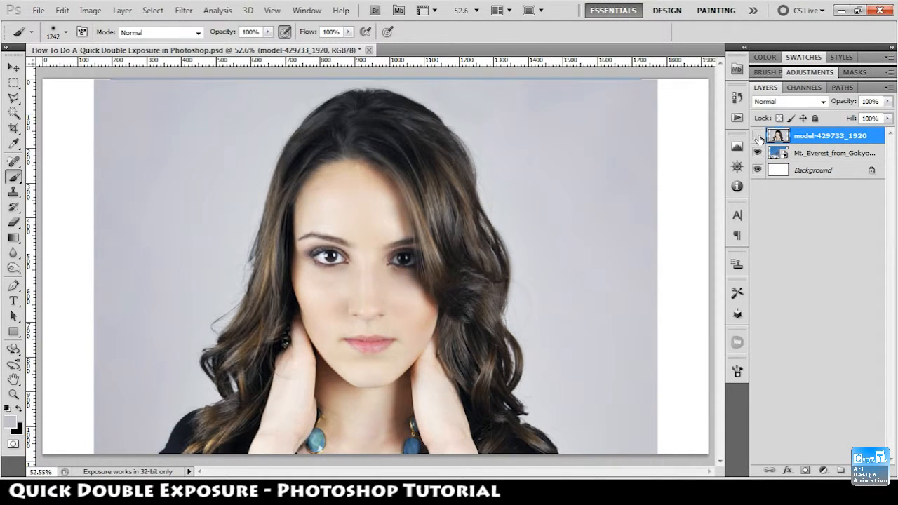
left_click(758, 136)
left_click(756, 136)
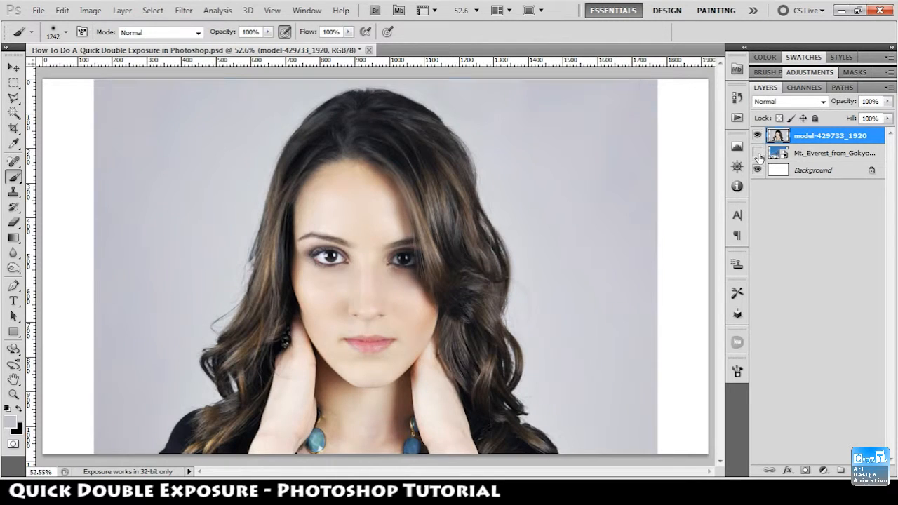
left_click(806, 152)
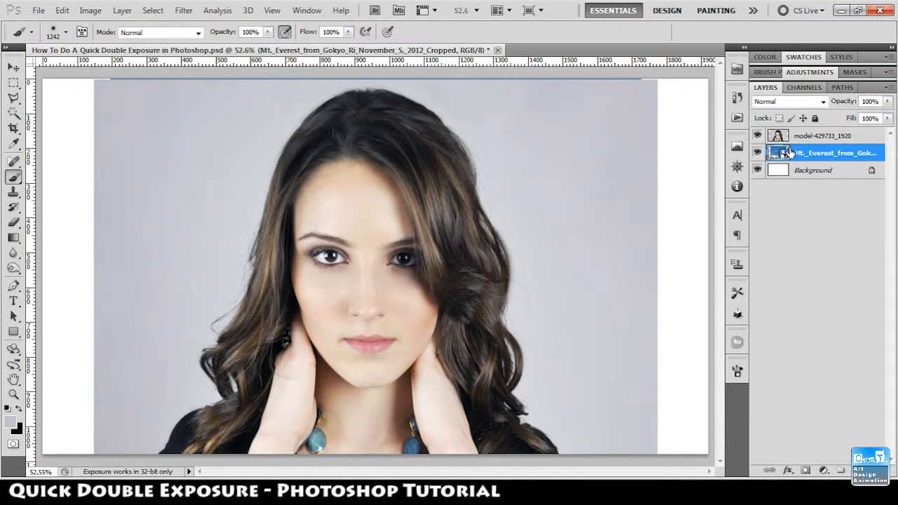
left_click(816, 138)
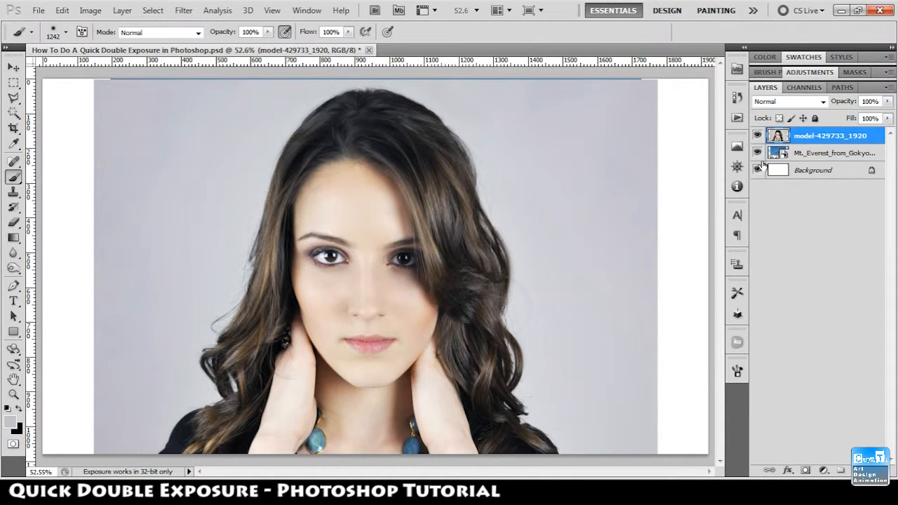
left_click(756, 153)
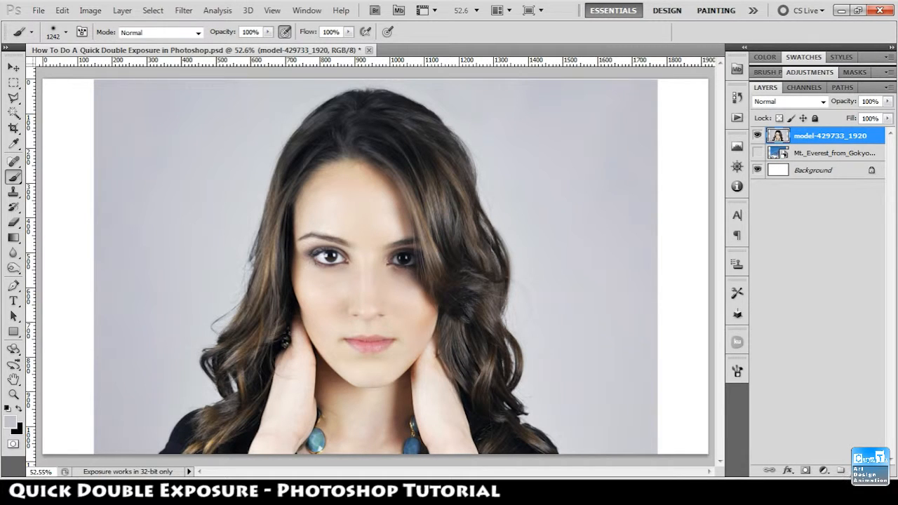
Step: Add a new empty layer above the model photo layer and make it the active layer
left_click(858, 470)
left_click(778, 155)
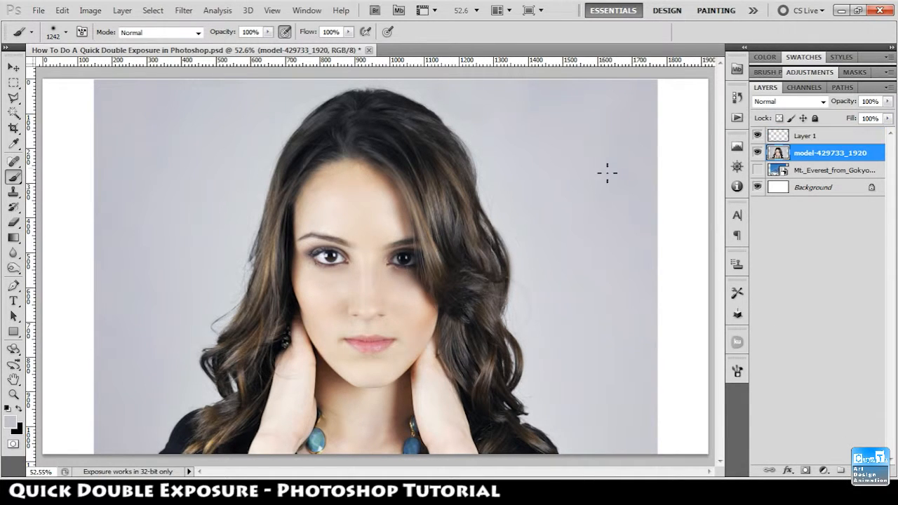
left_click(806, 135)
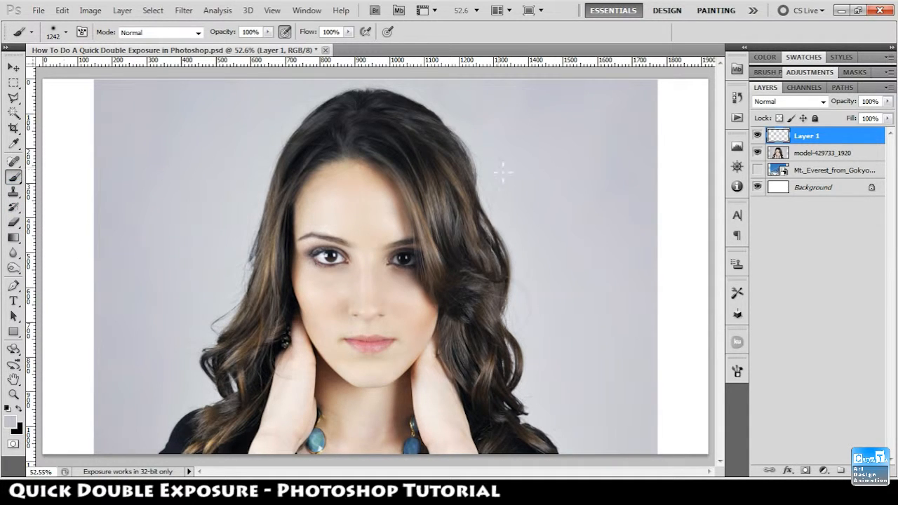
Step: Paint over the white strip at the right of the photo with a 176 px brush and sampled backdrop colours
mouse_move(602, 163)
left_mouse_down()
mouse_move(531, 175)
mouse_move(405, 162)
left_mouse_up()
mouse_move(677, 83)
left_mouse_down()
mouse_move(695, 355)
mouse_move(684, 449)
left_mouse_up()
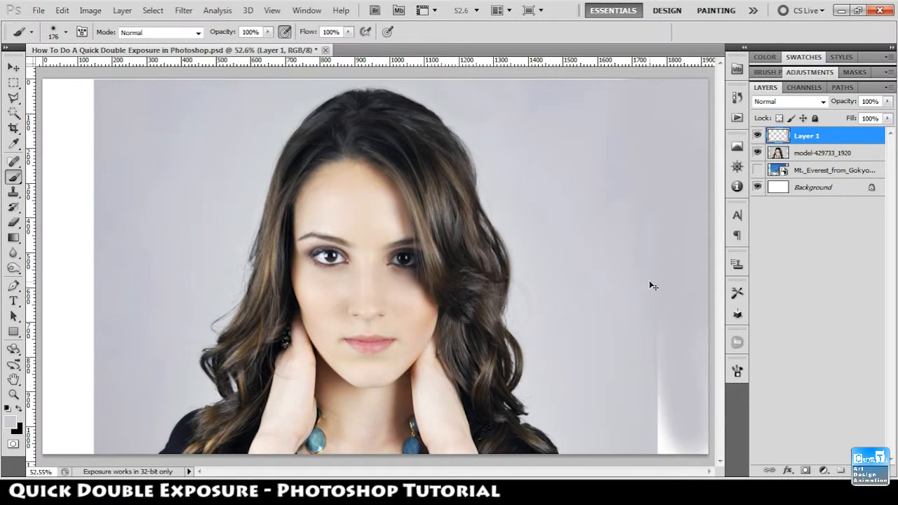
left_click(615, 318, "alt")
mouse_move(666, 382)
left_mouse_down()
mouse_move(653, 328)
mouse_move(645, 274)
left_mouse_up()
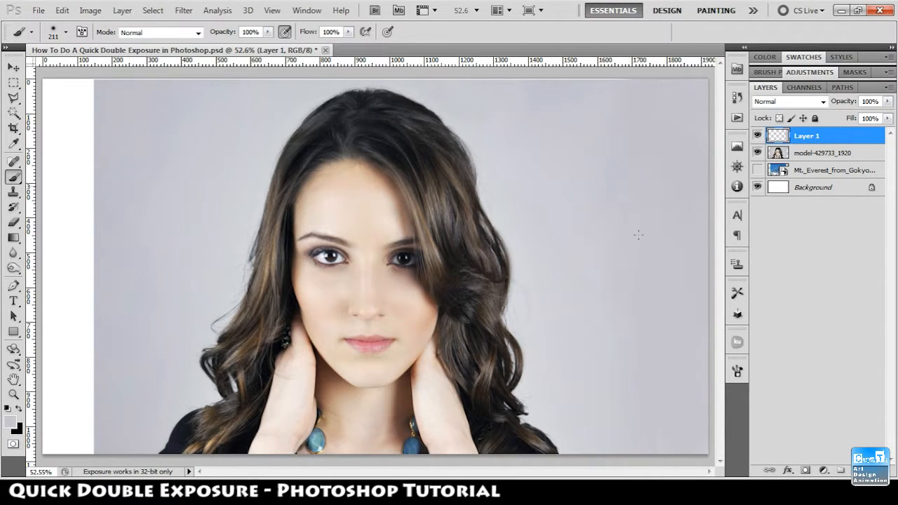
Step: Paint over the white strip at the left of the photo with a grey sampled from the adjacent backdrop
left_click(105, 98, "alt")
mouse_move(76, 96)
left_mouse_down()
mouse_move(56, 216)
mouse_move(58, 428)
left_mouse_up()
left_click_drag(195, 86, 109, 86)
Step: Blend the backdrop along the photo's upper edge around the model's hair with brush strokes in sampled backdrop colours
left_click(269, 85, "alt")
scroll(271, 82, "up", 4)
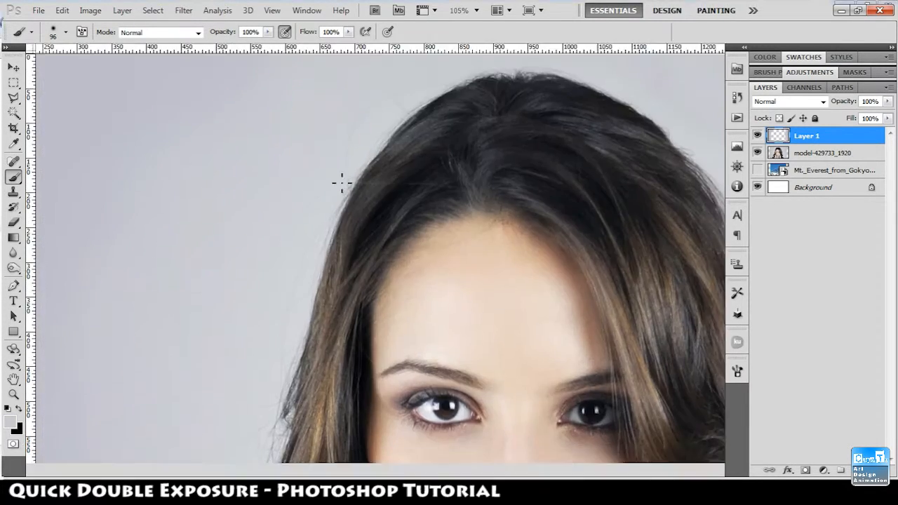
key("f")
scroll(341, 182, "up", 4)
mouse_move(350, 197)
left_mouse_down()
mouse_move(296, 196)
mouse_move(471, 193)
left_mouse_up()
left_click_drag(491, 194, 690, 195)
key("ctrl+z")
left_click(530, 200, "alt")
mouse_move(610, 190)
left_mouse_down()
mouse_move(507, 174)
mouse_move(263, 172)
left_mouse_up()
mouse_move(435, 184)
left_mouse_down()
mouse_move(575, 182)
mouse_move(357, 187)
left_mouse_up()
left_click_drag(405, 241, 424, 244)
scroll(401, 225, "down", 5)
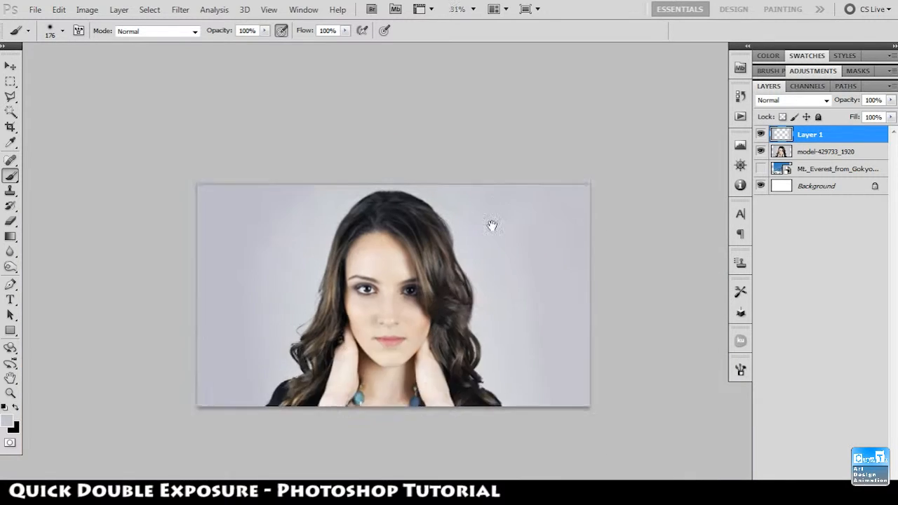
Step: Merge the painted Layer 1 down into the model layer and duplicate the merged layer, hiding the original
left_click(760, 135)
left_click(760, 135)
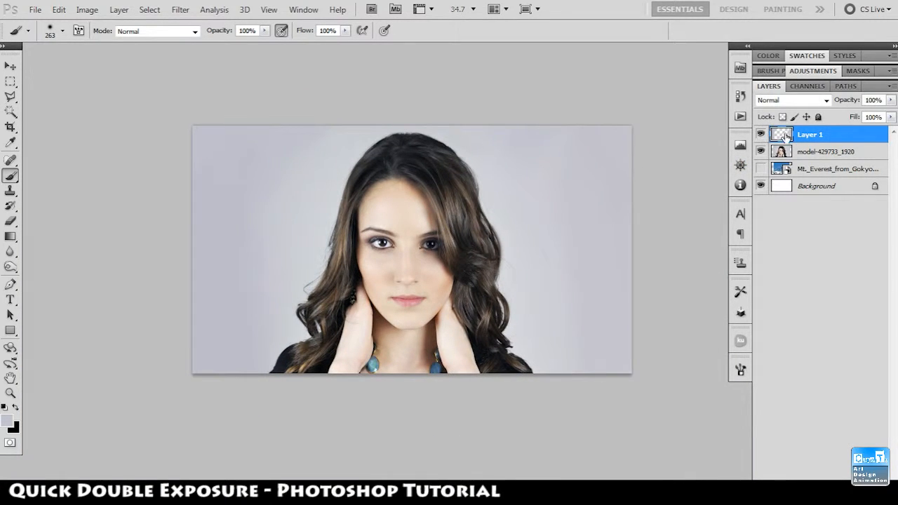
key("ctrl+e")
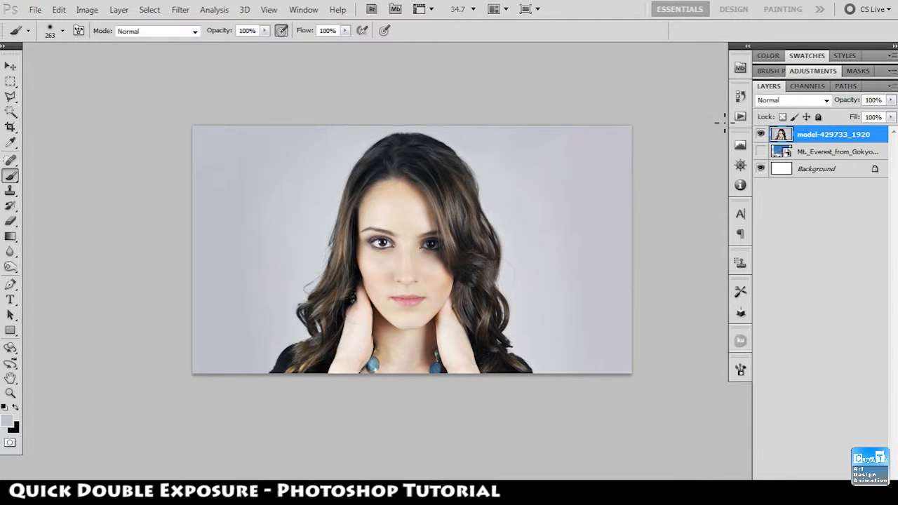
scroll(458, 185, "up", 2)
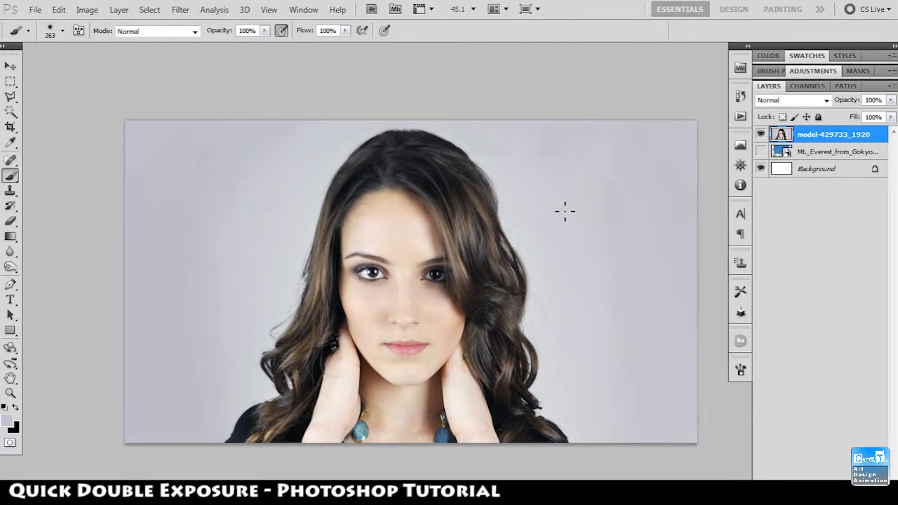
key("ctrl+j")
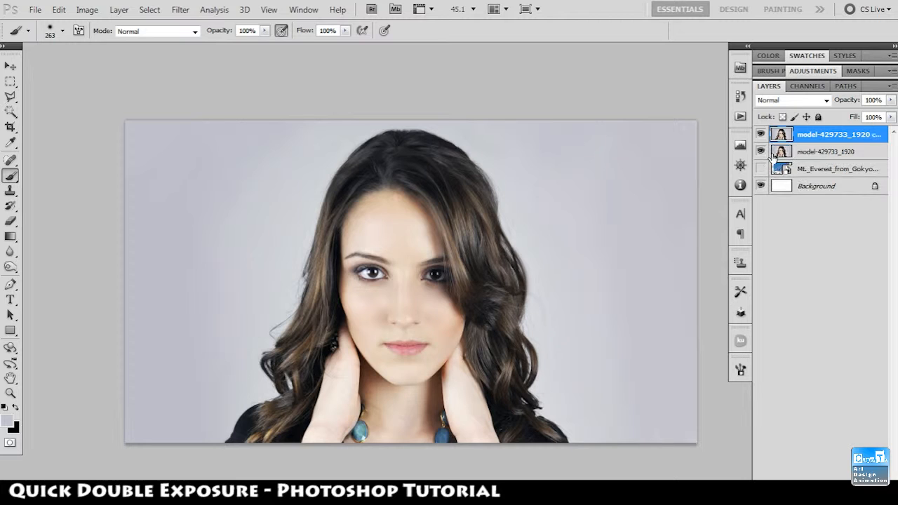
Step: Compare the Red, Green and Blue channels for the contrast between the model's skin, hair and backdrop
left_click(807, 86)
left_click(807, 148)
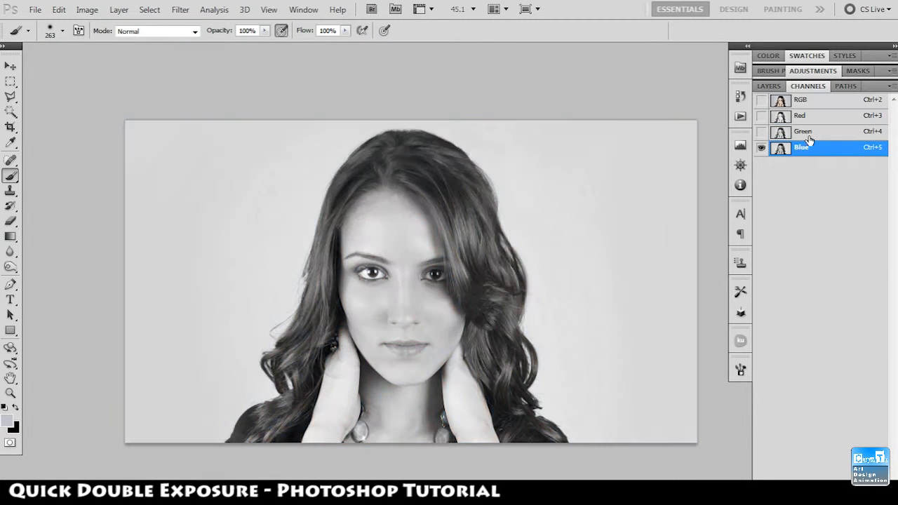
left_click(811, 131)
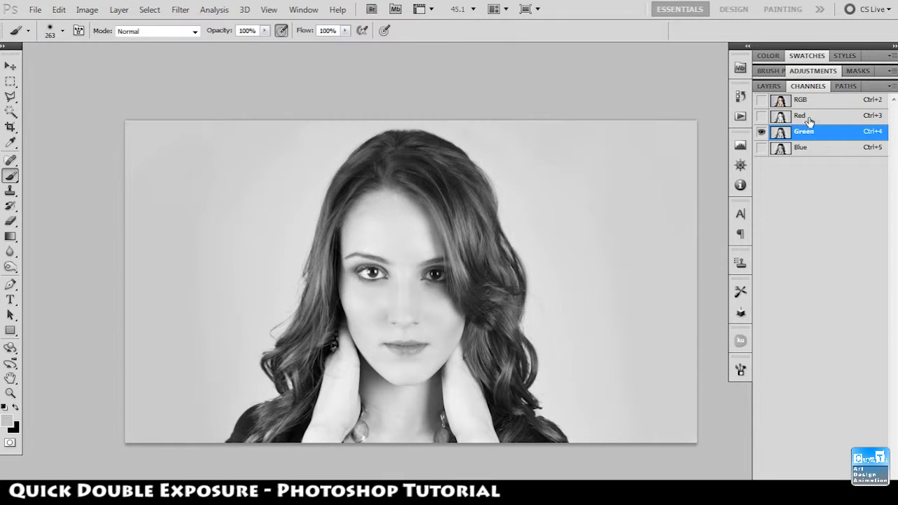
left_click(809, 121)
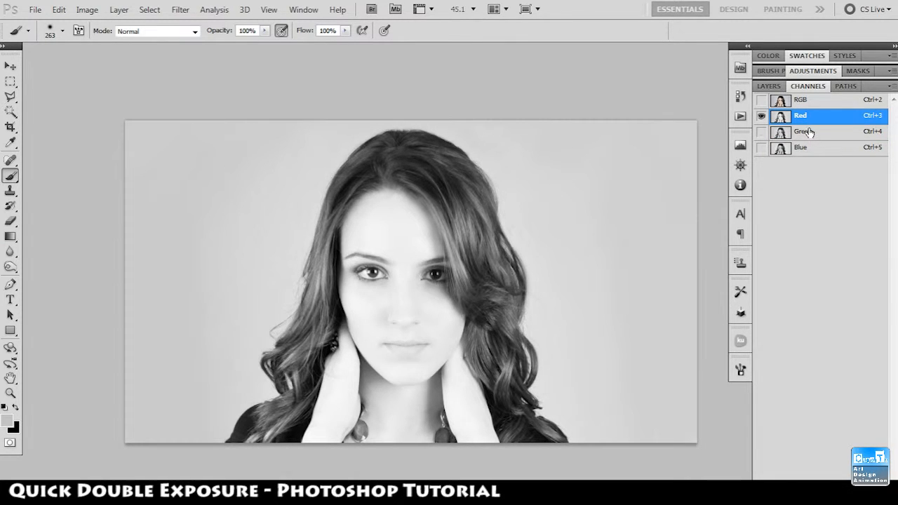
left_click(806, 131)
left_click(810, 147)
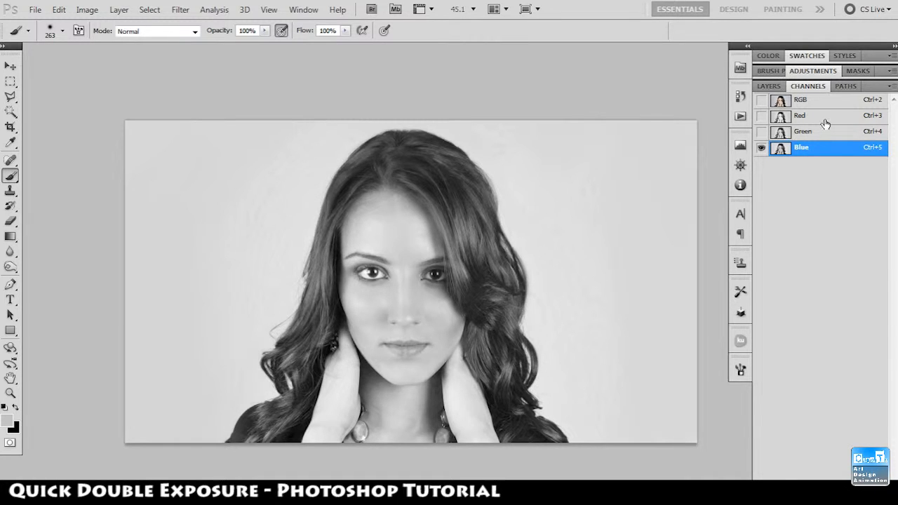
left_click(822, 117)
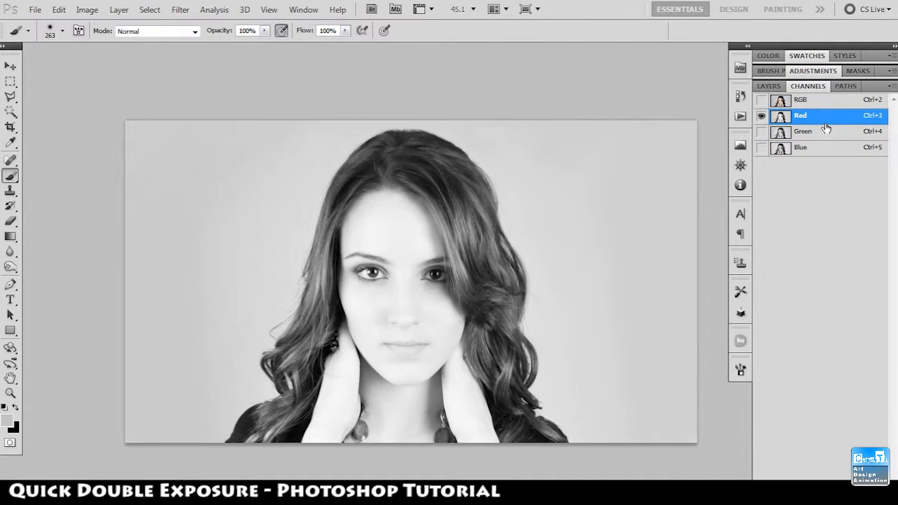
left_click(818, 137)
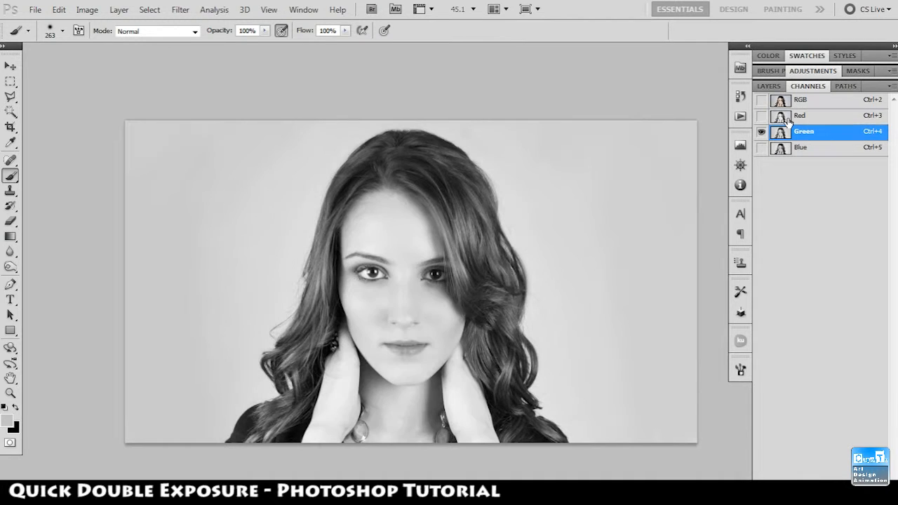
left_click(780, 120)
Step: Load the Green channel as a selection and turn it into a layer mask on the duplicated model layer
left_click(784, 134)
left_click(780, 134, "ctrl")
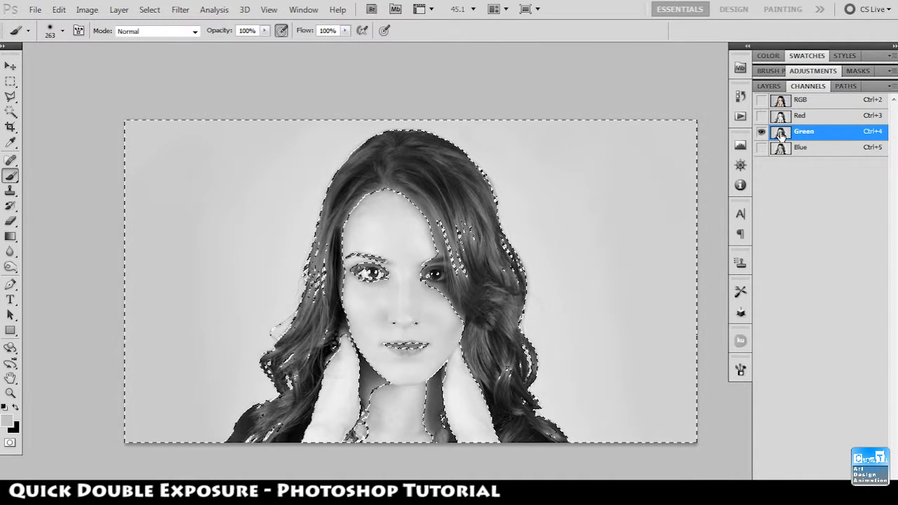
left_click(769, 86)
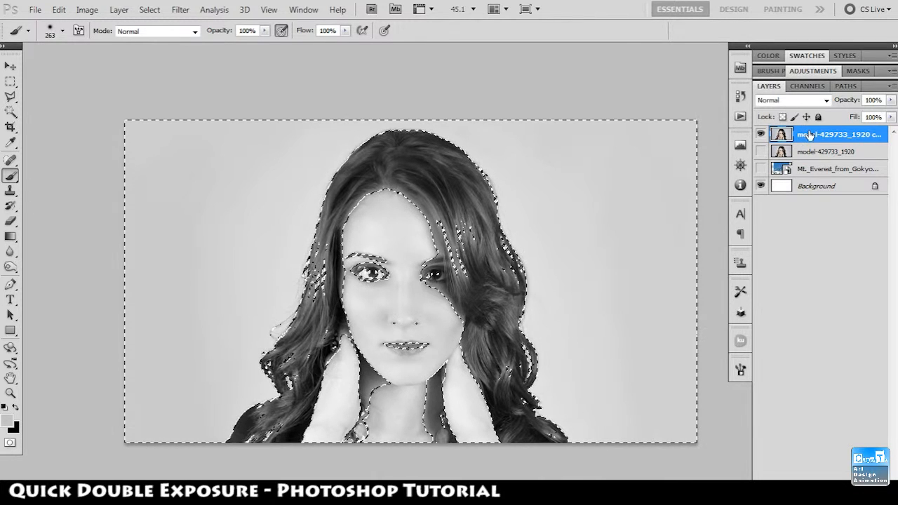
left_click(806, 497)
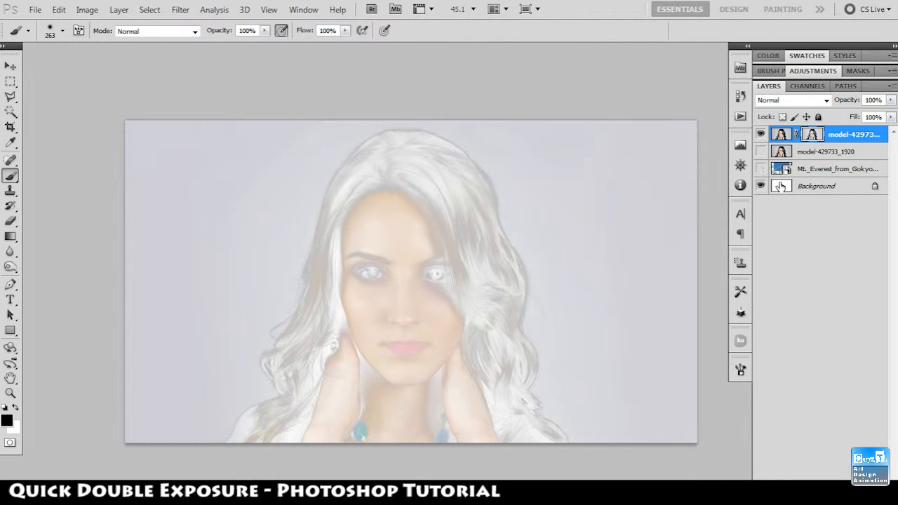
Step: Preview the double exposure by showing and hiding the Mt. Everest layer behind the masked model
left_click(760, 169)
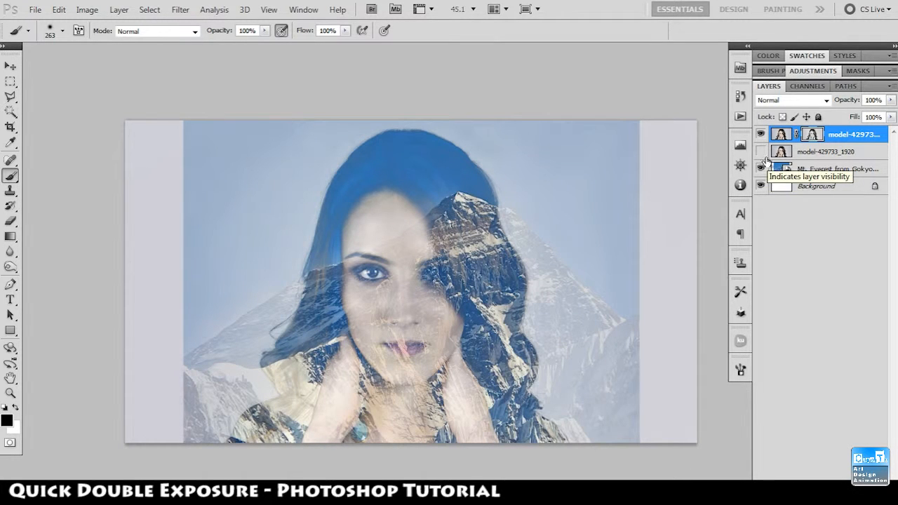
left_click(761, 170)
left_click(761, 171)
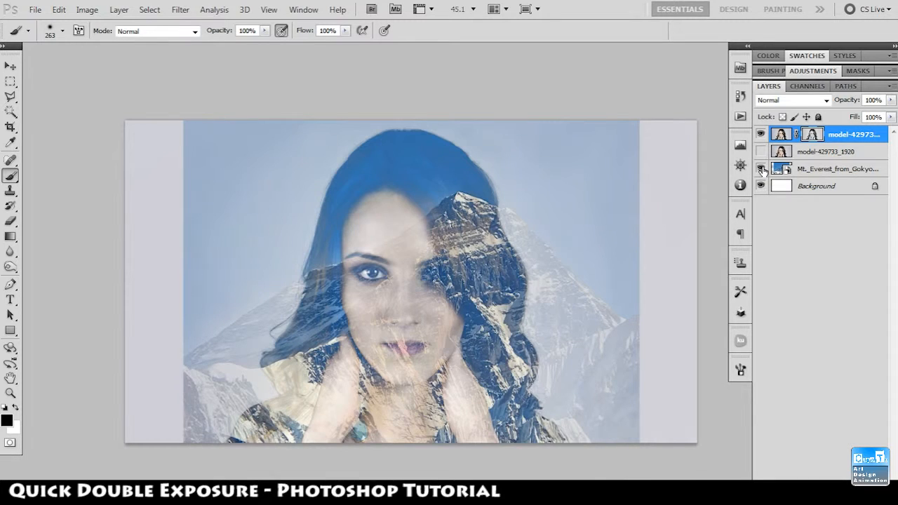
left_click(761, 170)
left_click(763, 174)
left_click(761, 171)
left_click(762, 170)
left_click(761, 171)
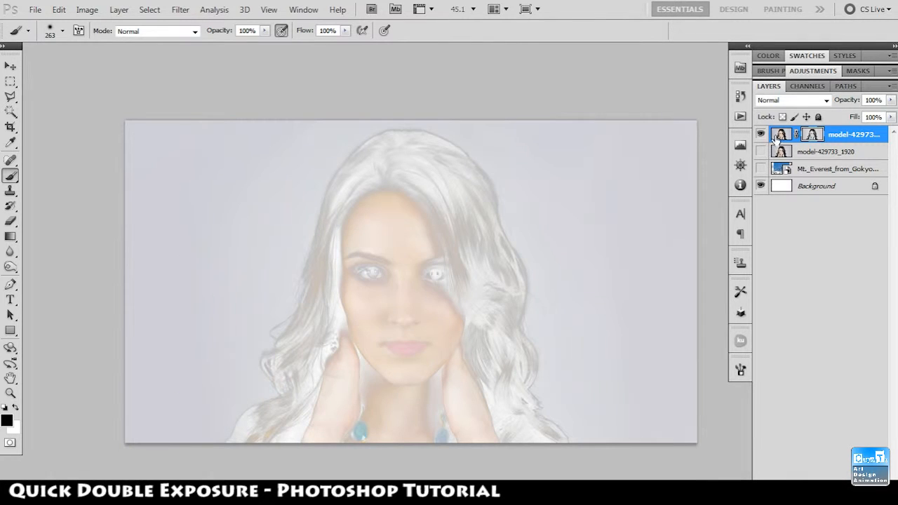
Step: Desaturate the image of the masked model layer and preview it briefly over the Mt. Everest layer
left_click(777, 138)
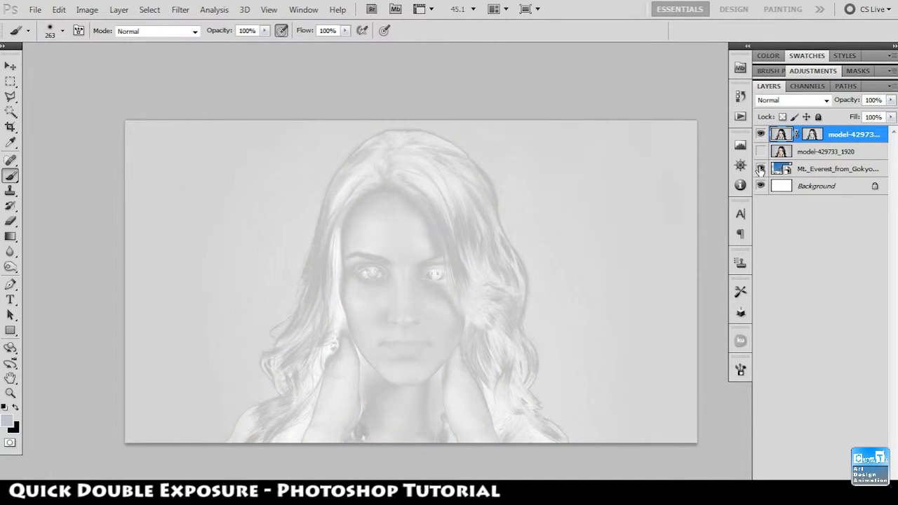
left_click(760, 170)
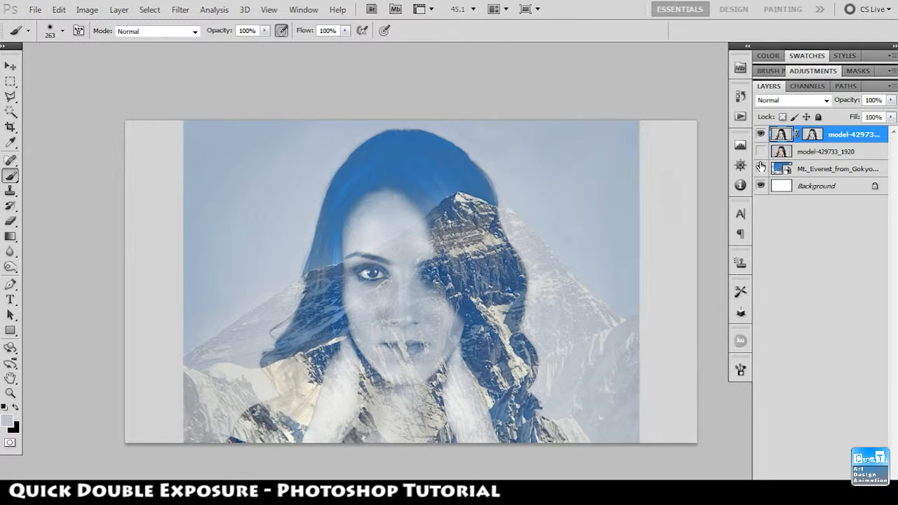
left_click(761, 169)
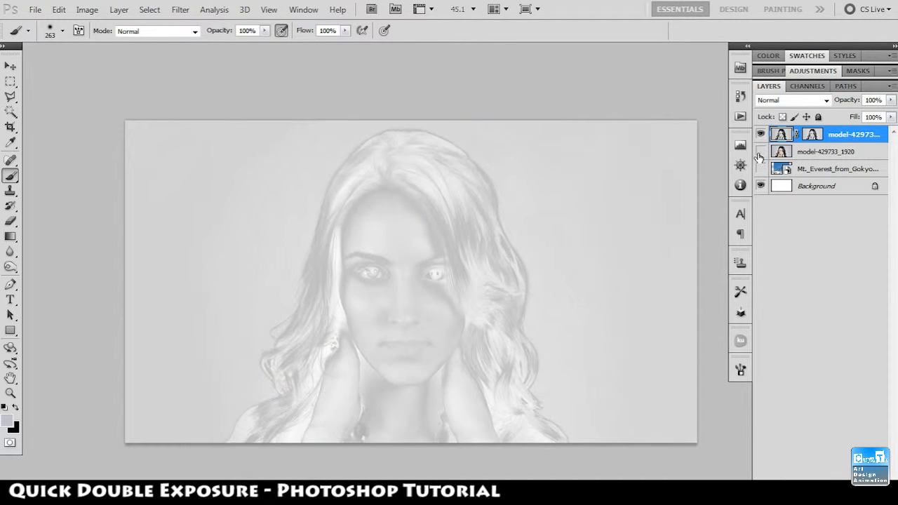
Step: Inspect the semi-transparent masked model layer by switching its visibility off and on
left_click(760, 133)
left_click(761, 133)
left_click_drag(479, 179, 471, 204)
left_click_drag(619, 225, 574, 207)
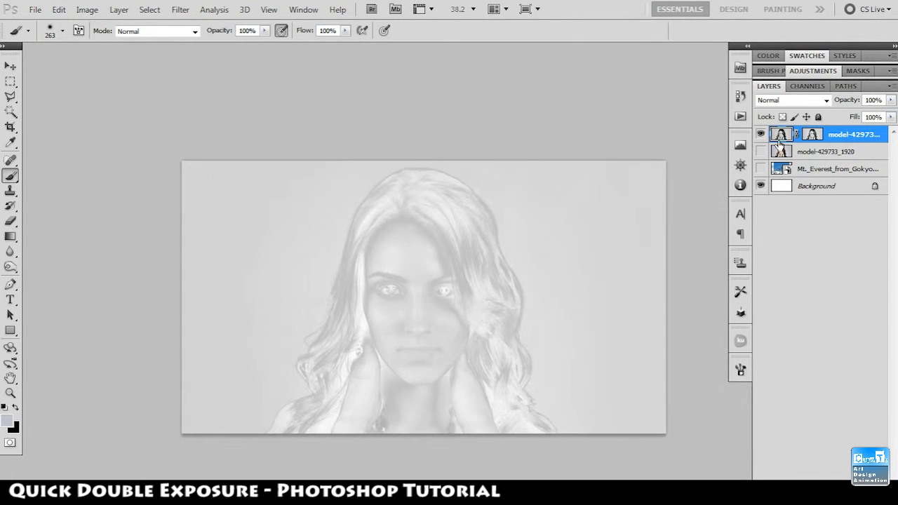
left_click(760, 134)
left_click(760, 134)
Step: View the model layer's mask on its own and duplicate the masked model layer
left_click(812, 134, "alt")
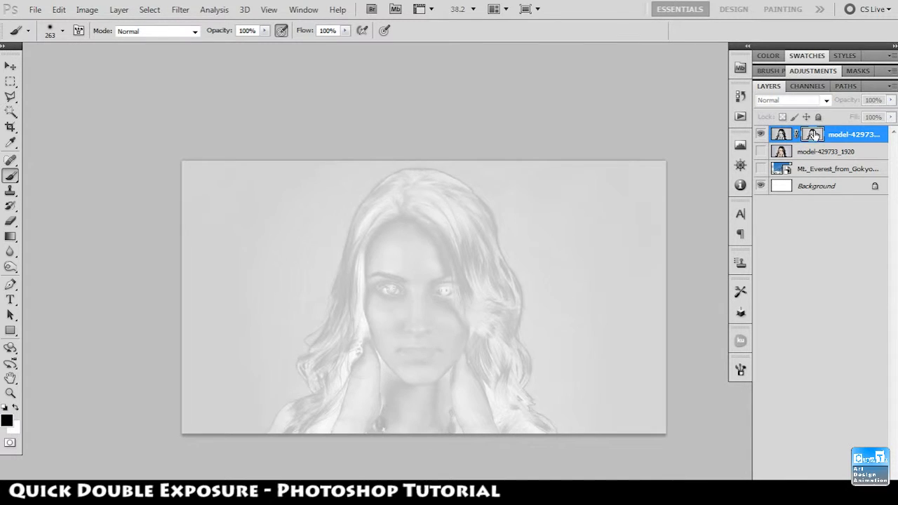
mouse_move(522, 247)
left_mouse_down()
mouse_move(533, 274)
mouse_move(525, 256)
left_mouse_up()
left_click_drag(592, 290, 575, 265)
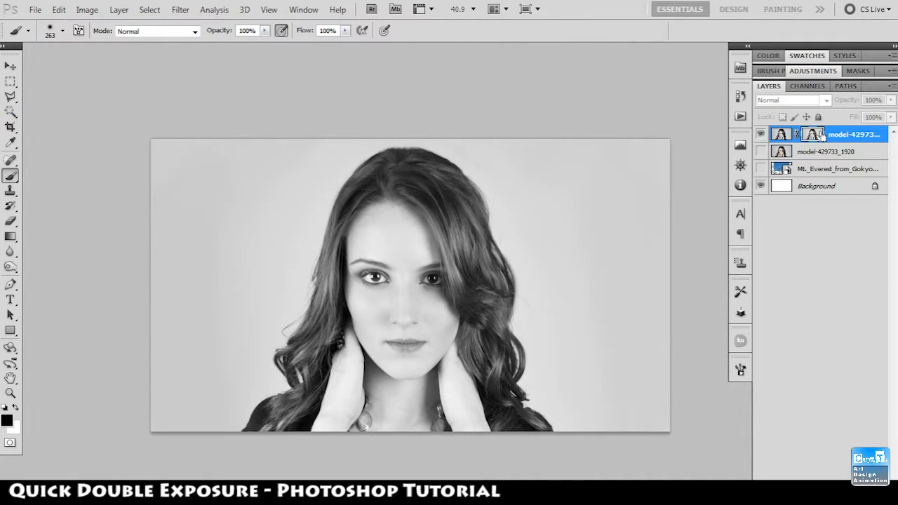
key("ctrl+j")
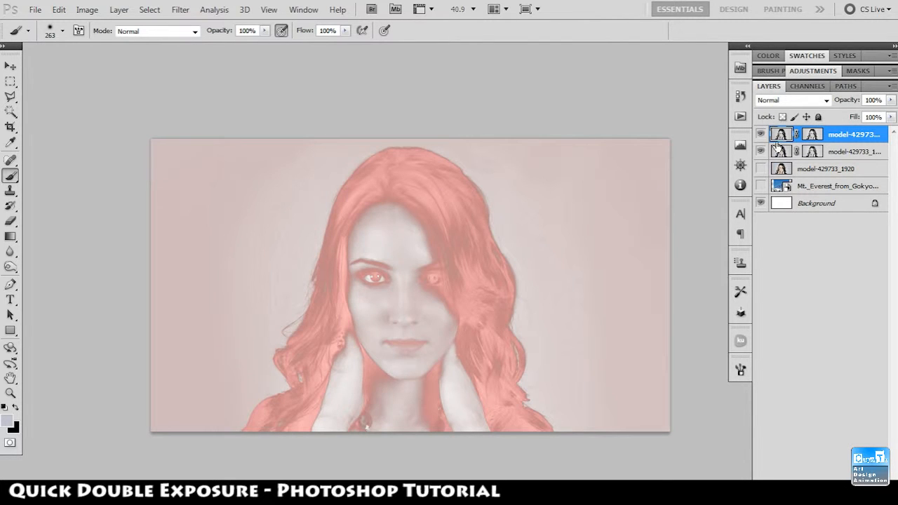
Step: Undo the layer duplication made with its mask in view, reselect the masked model layer's image, and duplicate the layer again
key("ctrl+z")
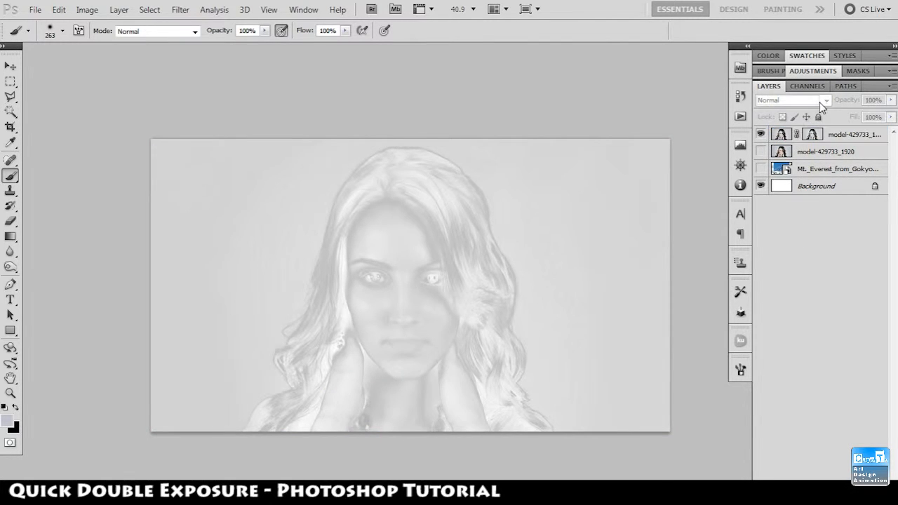
left_click(846, 86)
left_click(768, 86)
left_click(798, 130)
left_click(846, 86)
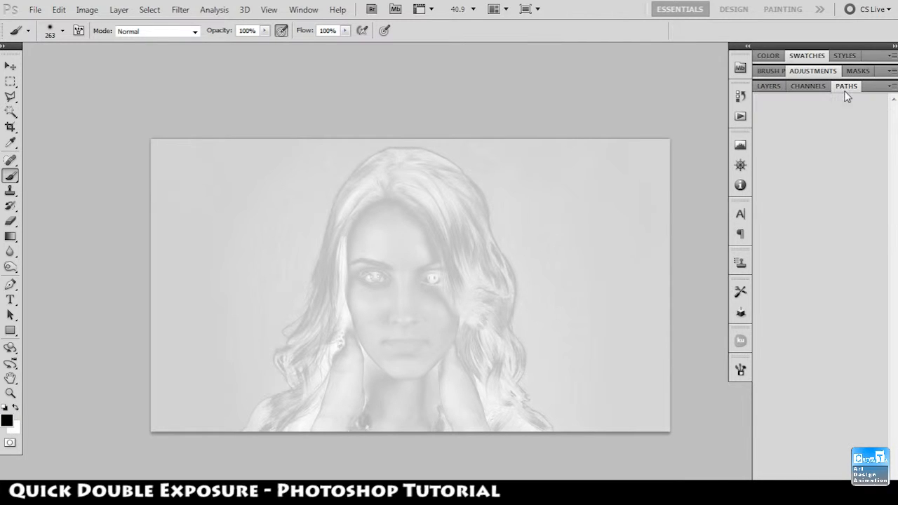
left_click(768, 85)
left_click(780, 135)
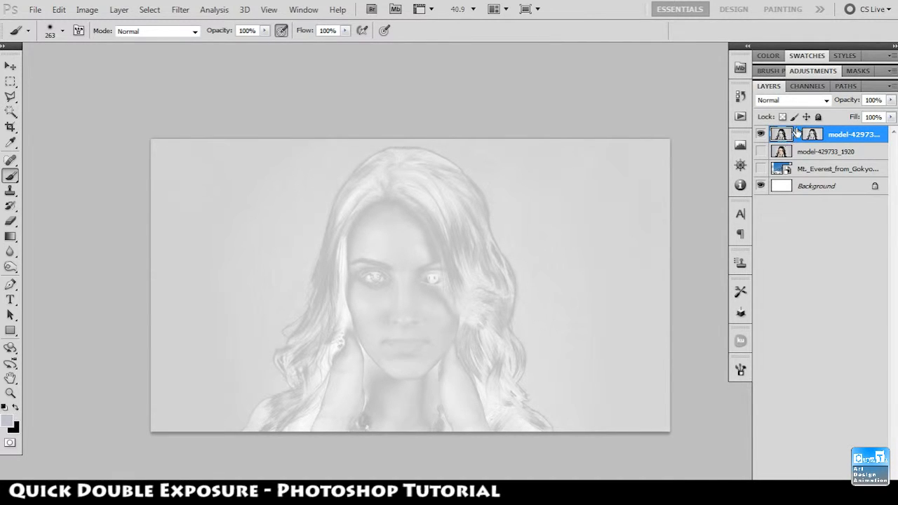
key("ctrl+j")
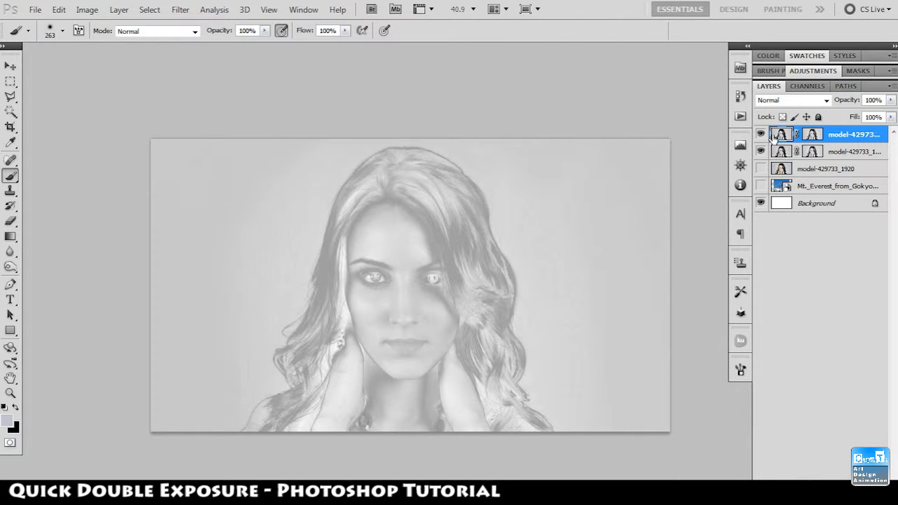
Step: Try disabling the layer mask on the duplicated model layer and enable it again
right_click(813, 140)
left_click(812, 144)
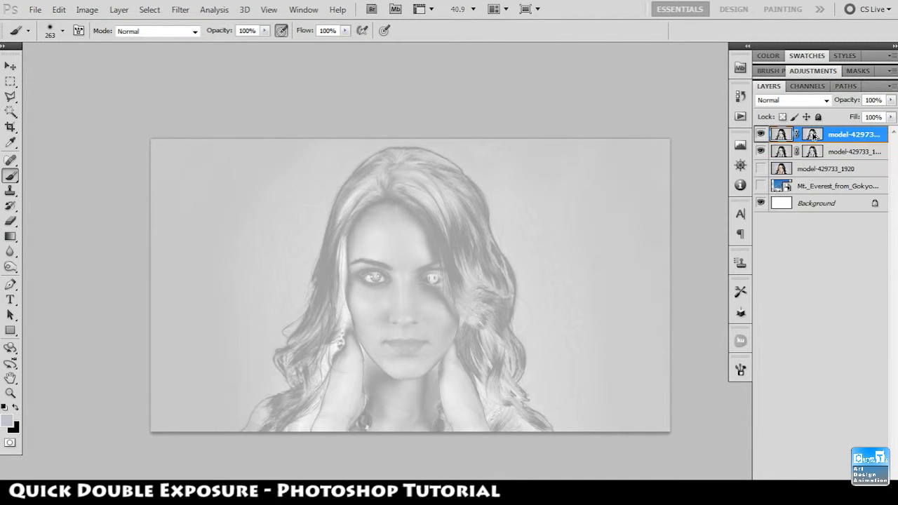
key("ctrl+z")
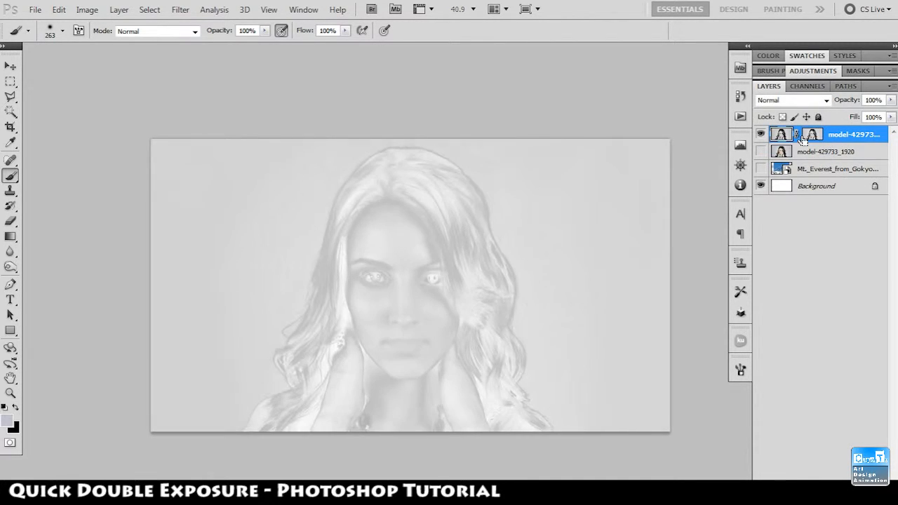
key("ctrl+z")
left_click(814, 137, "shift")
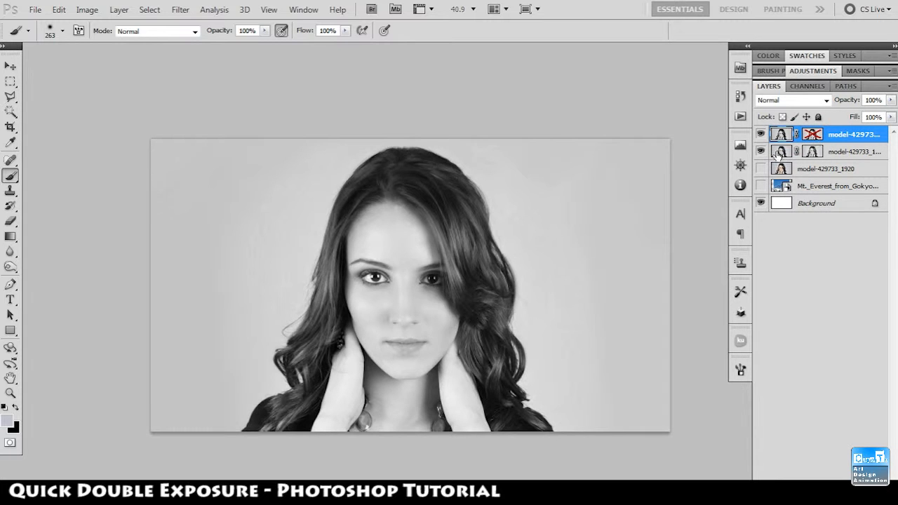
right_click(813, 136)
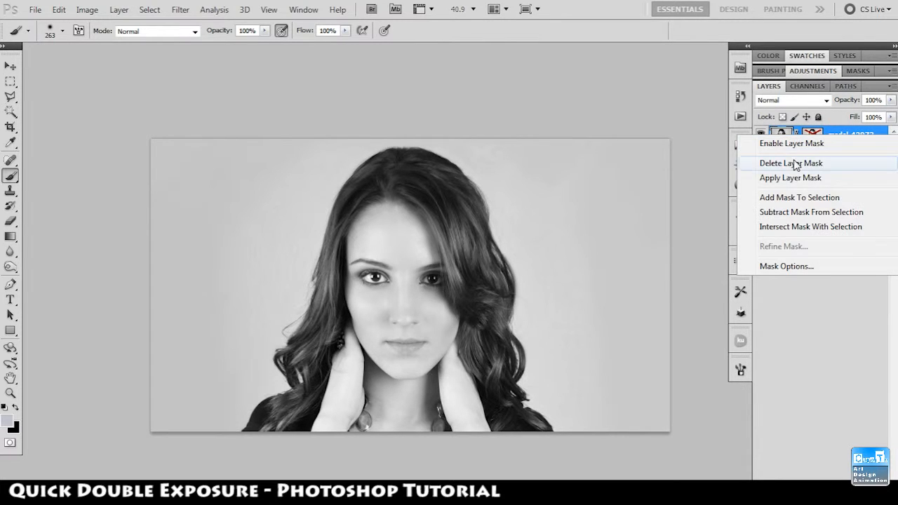
left_click(791, 143)
Step: Disable the duplicate's layer mask, hide the masked model layer beneath it, and check the duplicate by toggling its visibility
right_click(813, 136)
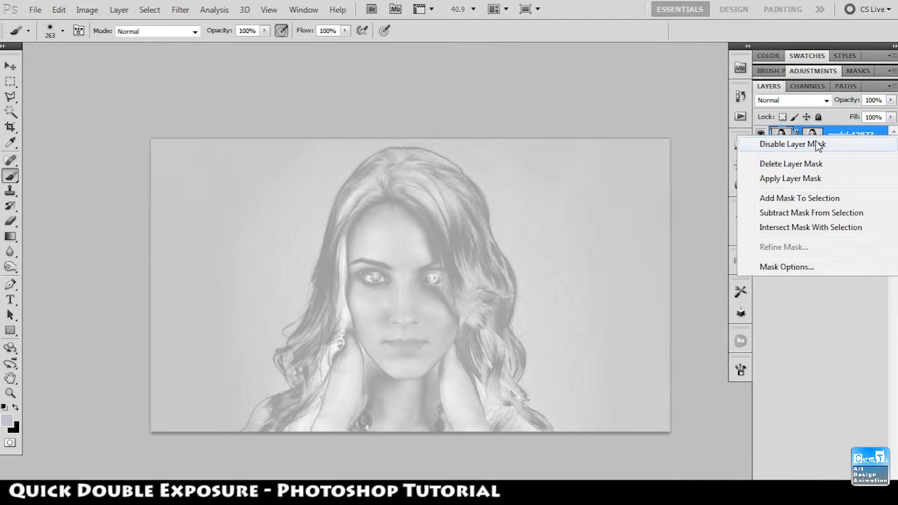
left_click(816, 144)
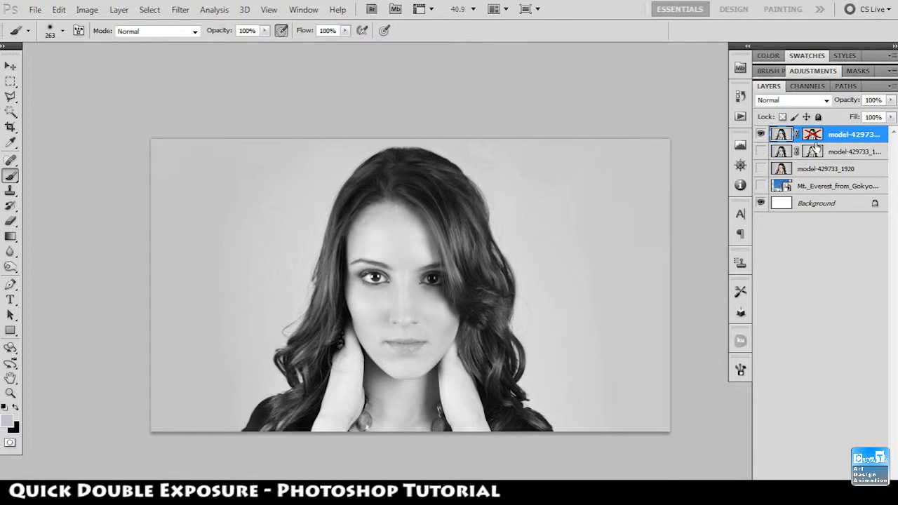
left_click(761, 134)
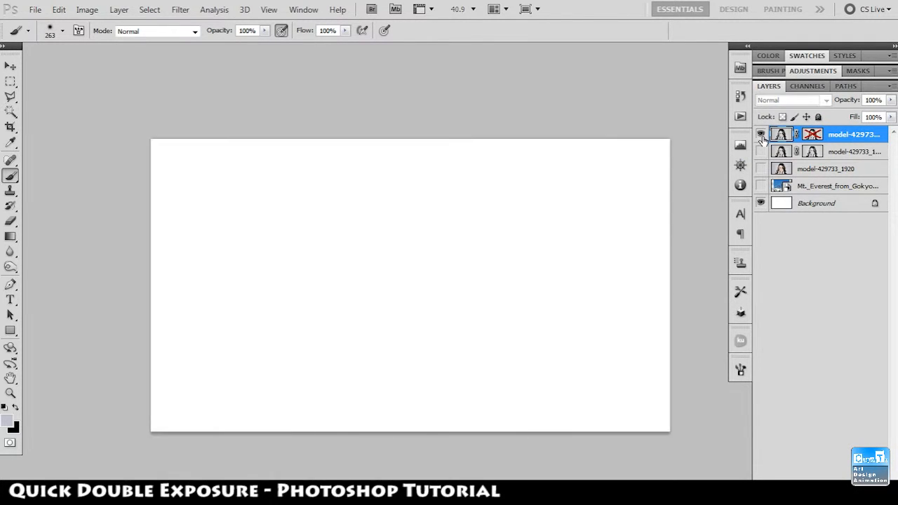
left_click(760, 135)
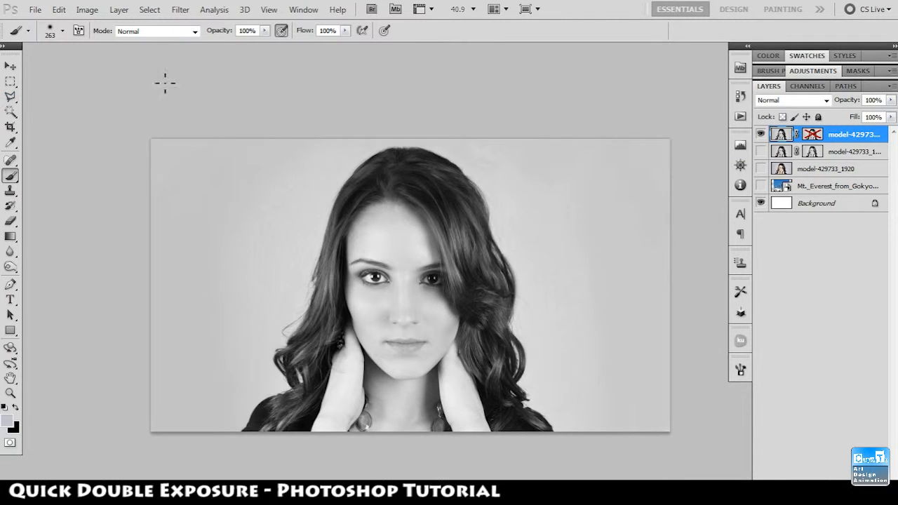
Step: Choose the Magic Wand tool and keep the duplicated model layer as the active layer
left_click(13, 98)
left_click(11, 114)
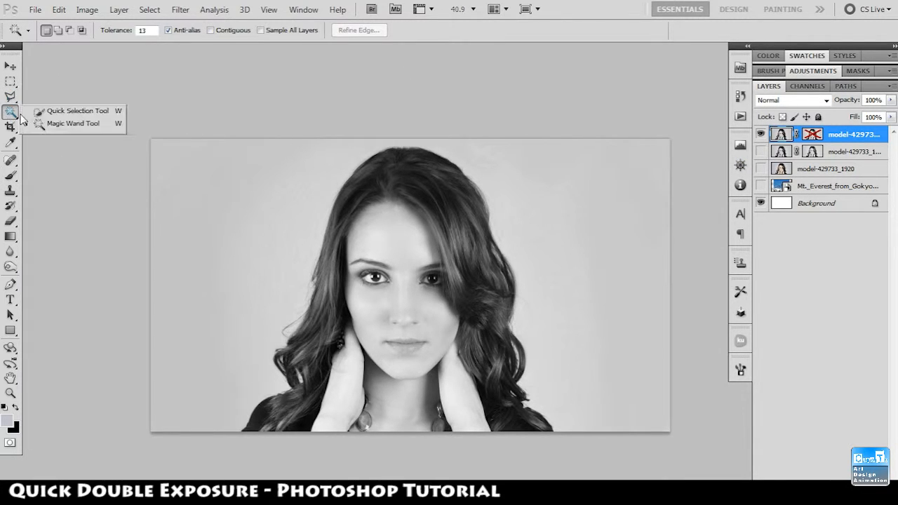
left_click(846, 240)
left_click(849, 134)
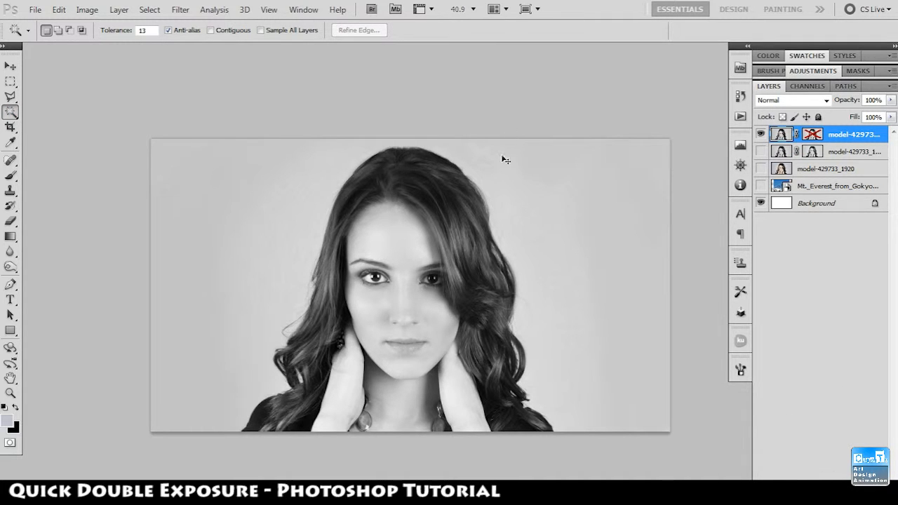
Step: Apply an S-shaped Curves adjustment to the duplicate with points at input 142, output 187 and input 87, output 42
left_click(87, 9)
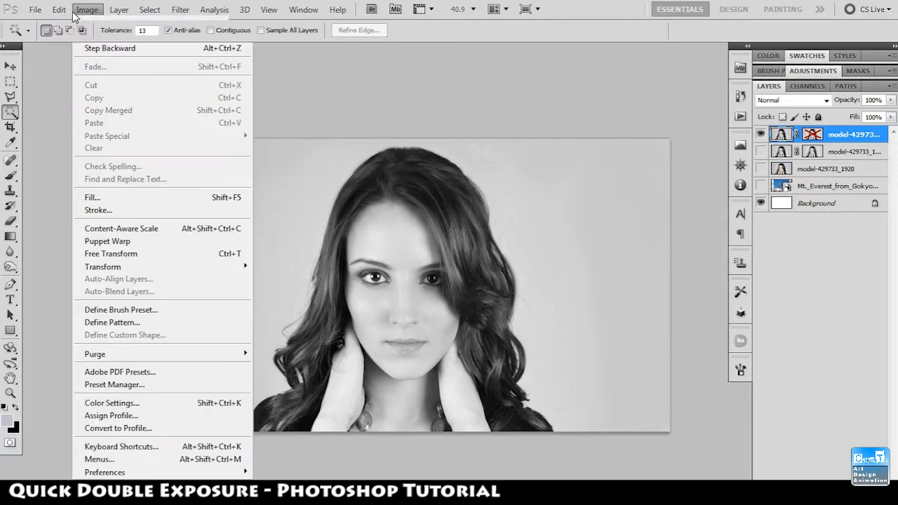
mouse_move(171, 45)
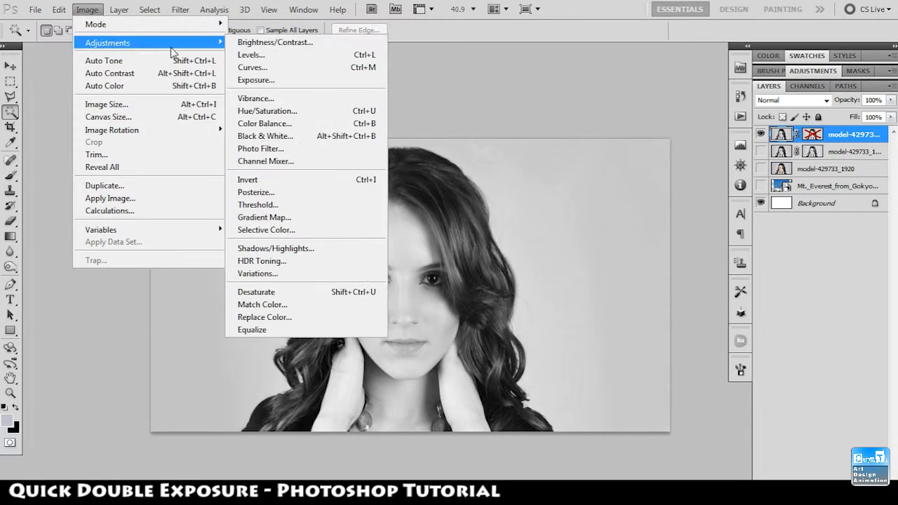
left_click(262, 54)
left_click_drag(721, 220, 720, 236)
left_click_drag(779, 174, 767, 145)
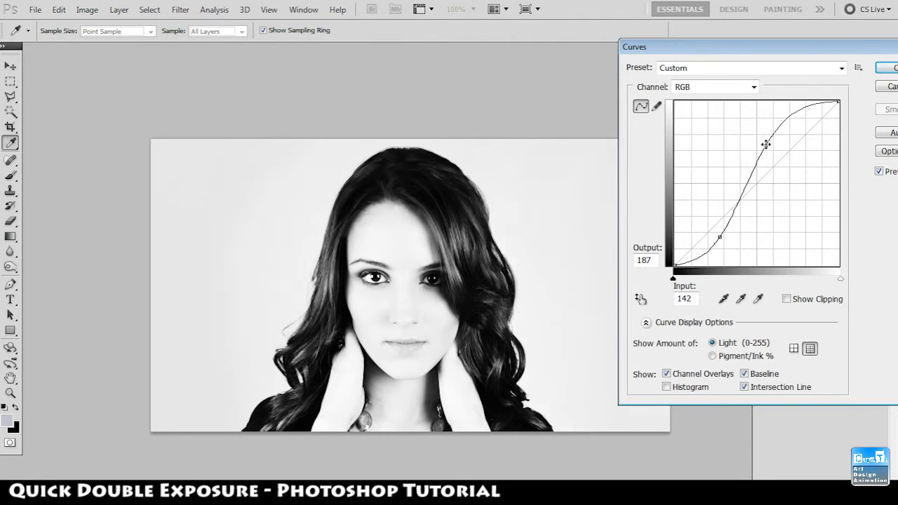
mouse_move(721, 237)
left_mouse_down()
mouse_move(735, 256)
mouse_move(753, 244)
mouse_move(732, 238)
left_mouse_up()
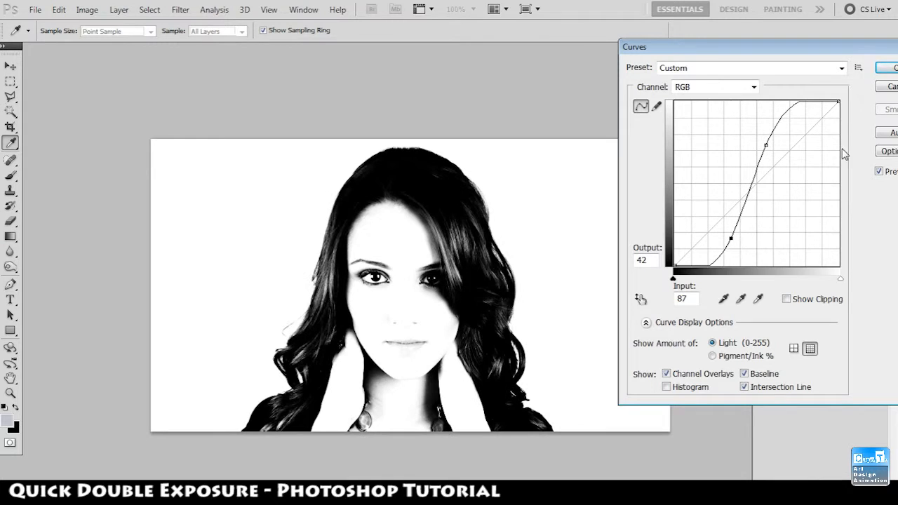
left_click(887, 67)
Step: Select the white background around the model with the Magic Wand, limiting the selection to contiguous areas
key("w")
left_click(170, 180)
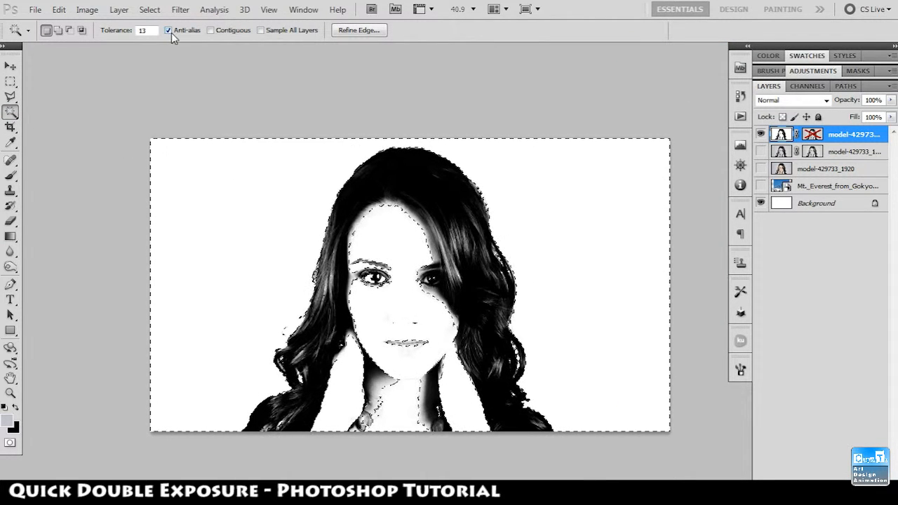
left_click(210, 30)
left_click(242, 209)
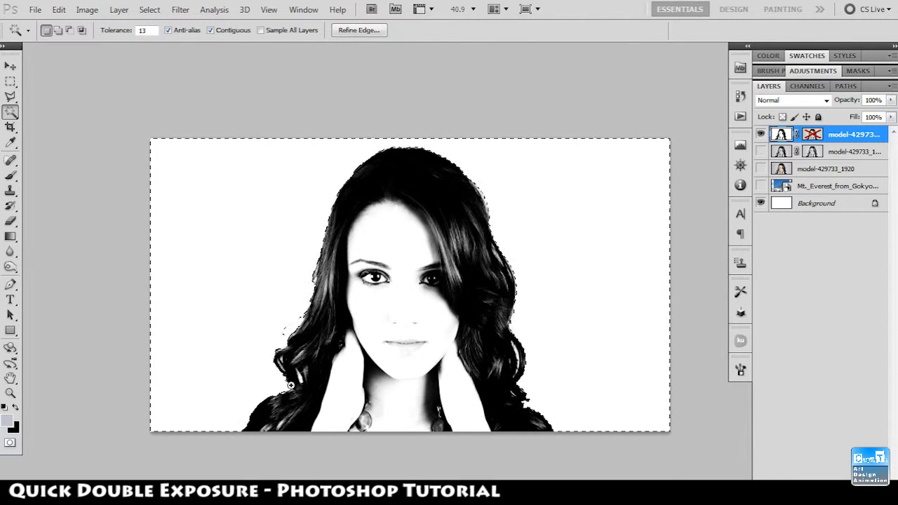
Step: Add the background patch enclosed by the loose strand on the portrait's left side to the selection and inspect the hair outline
scroll(274, 359, "up", 6)
left_click(347, 246, "shift")
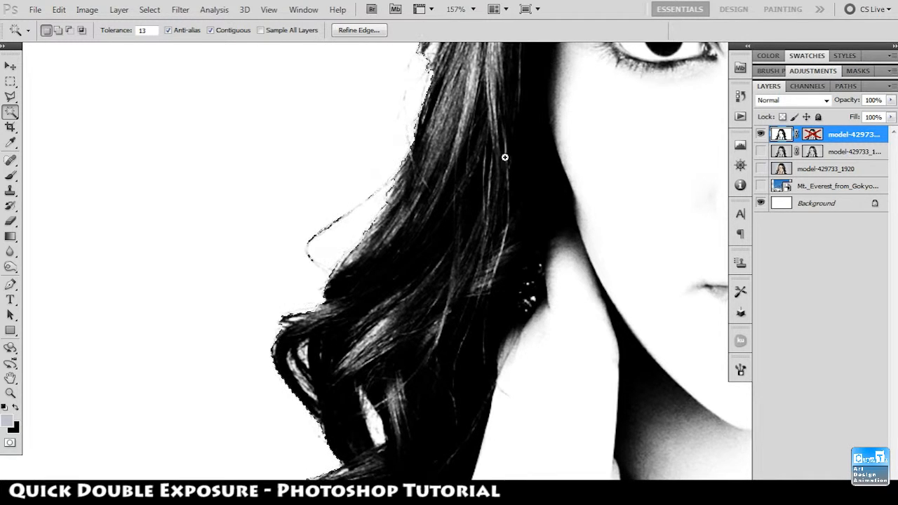
scroll(505, 156, "down", 5)
left_click_drag(540, 141, 287, 209)
left_click_drag(457, 124, 497, 243)
scroll(527, 276, "up", 5)
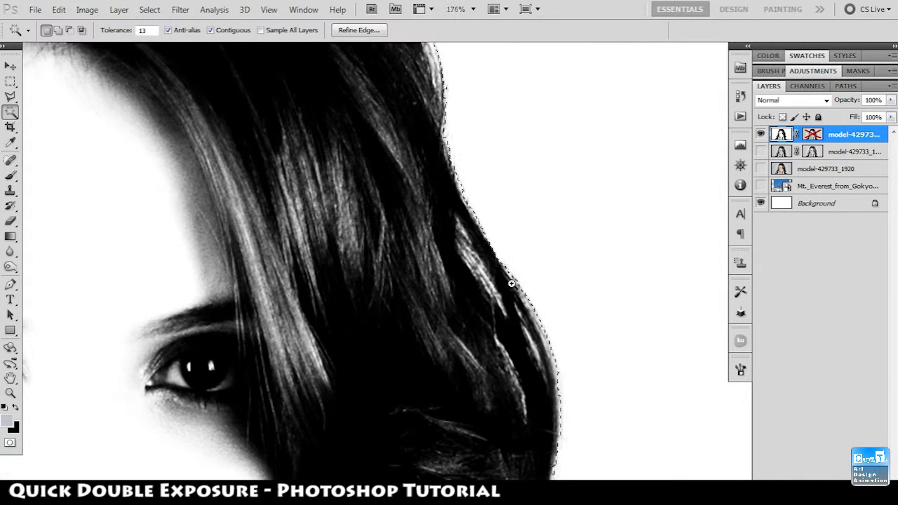
scroll(544, 326, "down", 5)
left_click_drag(505, 287, 451, 136)
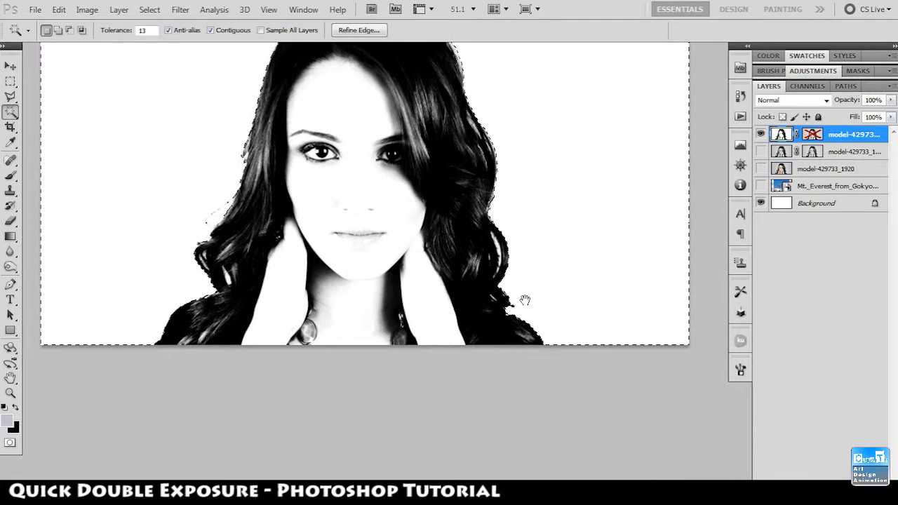
Step: Add the white gaps inside the curls at the portrait's lower right to the selection, including the tiny slit between strands
scroll(533, 301, "up", 5)
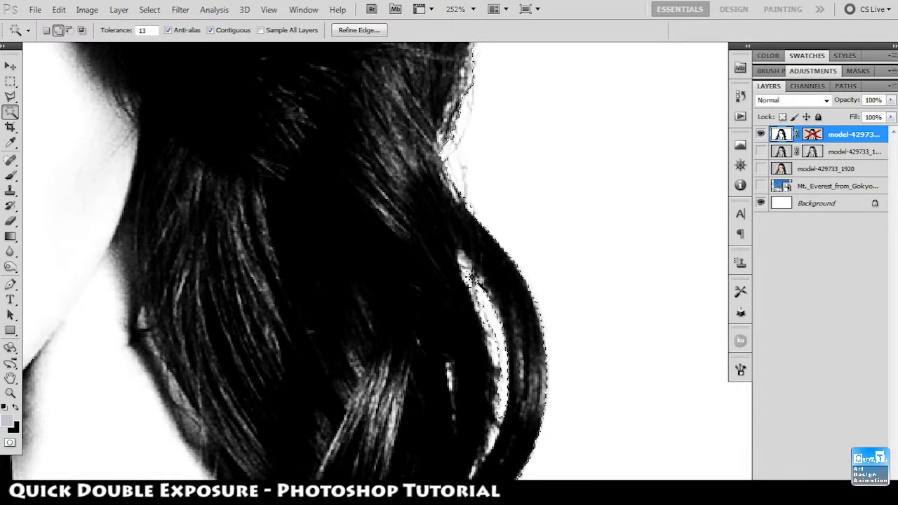
scroll(504, 353, "down", 3)
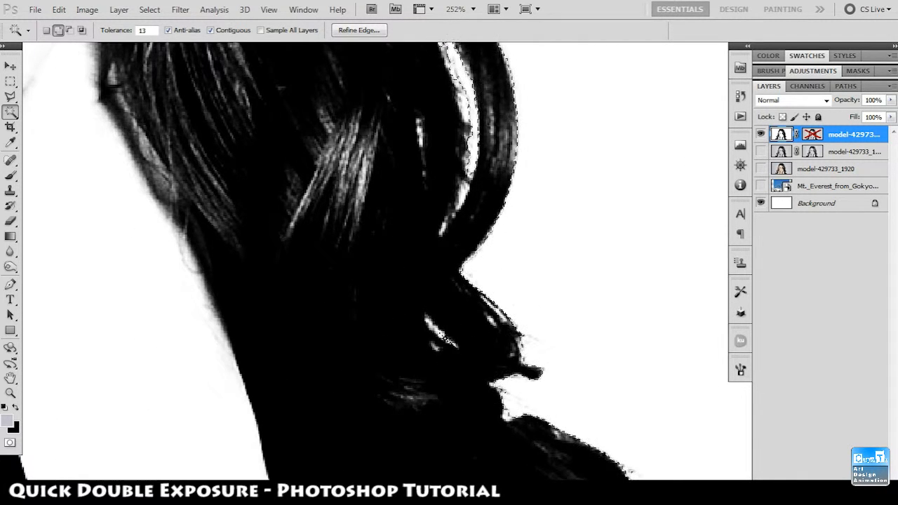
left_click(530, 408, "shift")
left_click_drag(580, 371, 453, 89)
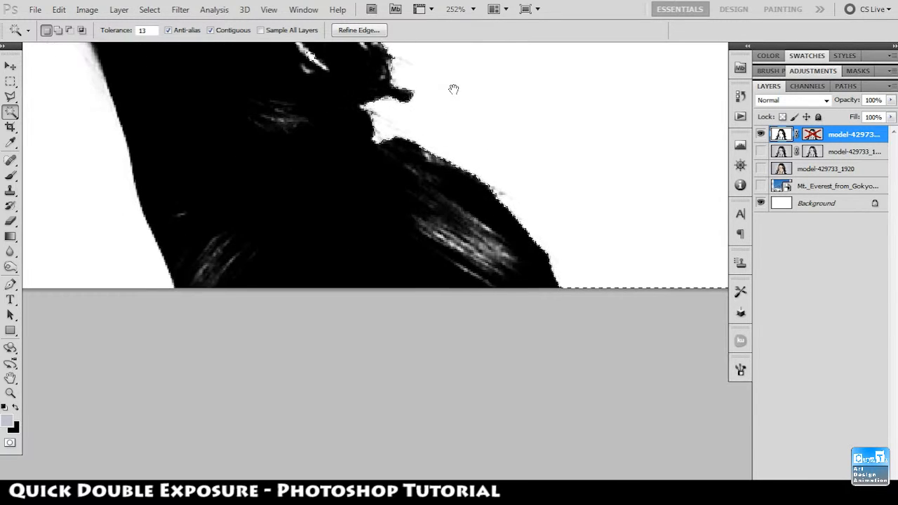
left_click_drag(366, 116, 490, 414)
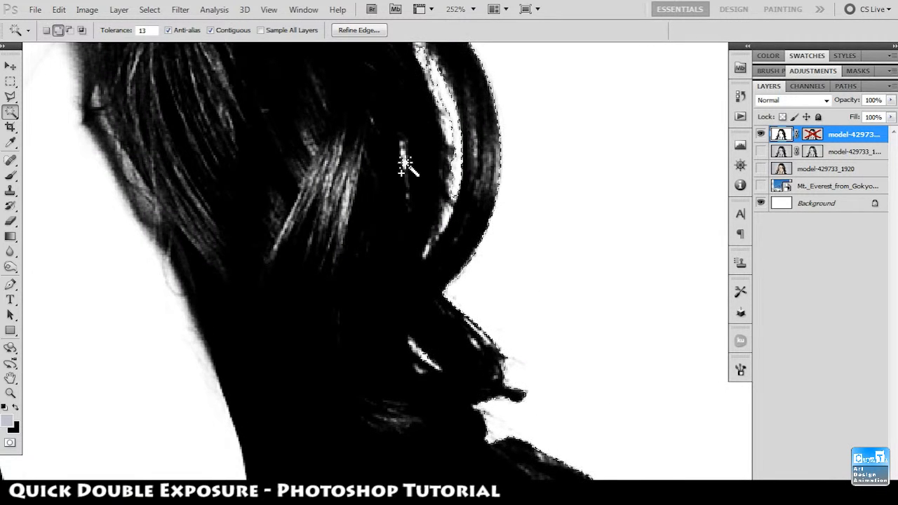
left_click_drag(403, 161, 493, 274)
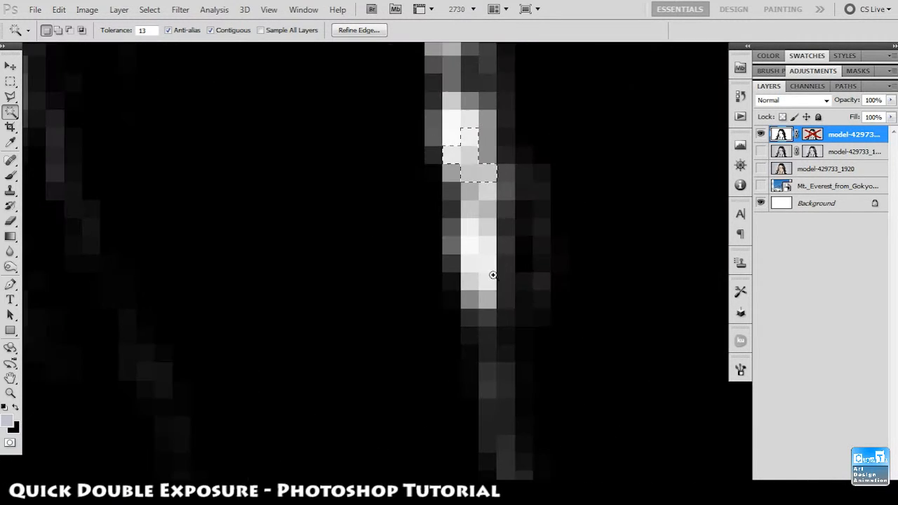
left_click(477, 273, "shift")
left_click(454, 105, "shift")
Step: Add the large white gap between the curls at the portrait's lower left to the selection
mouse_move(509, 183)
left_mouse_down()
mouse_move(385, 102)
mouse_move(372, 105)
left_mouse_up()
left_click_drag(281, 260, 465, 236)
left_click_drag(322, 323, 377, 344)
left_click_drag(373, 392, 385, 193)
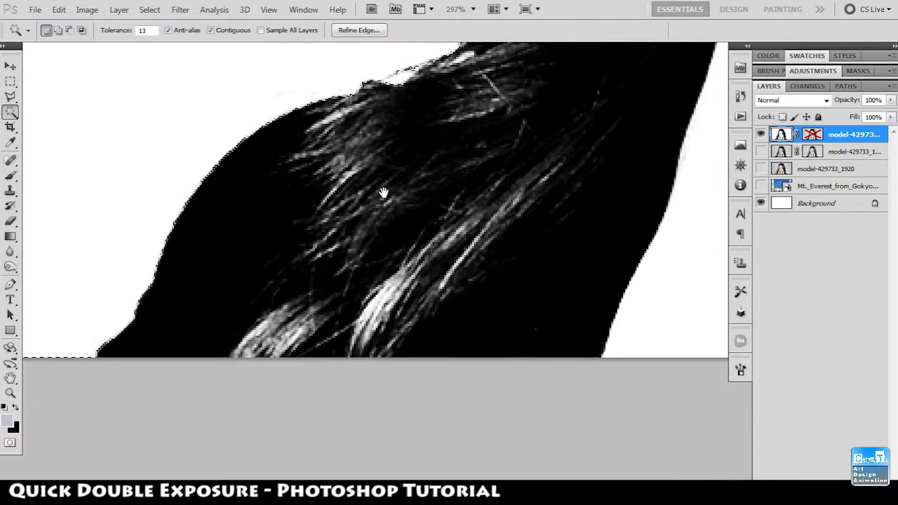
mouse_move(421, 84)
left_mouse_down()
mouse_move(444, 202)
mouse_move(375, 284)
mouse_move(369, 308)
left_mouse_up()
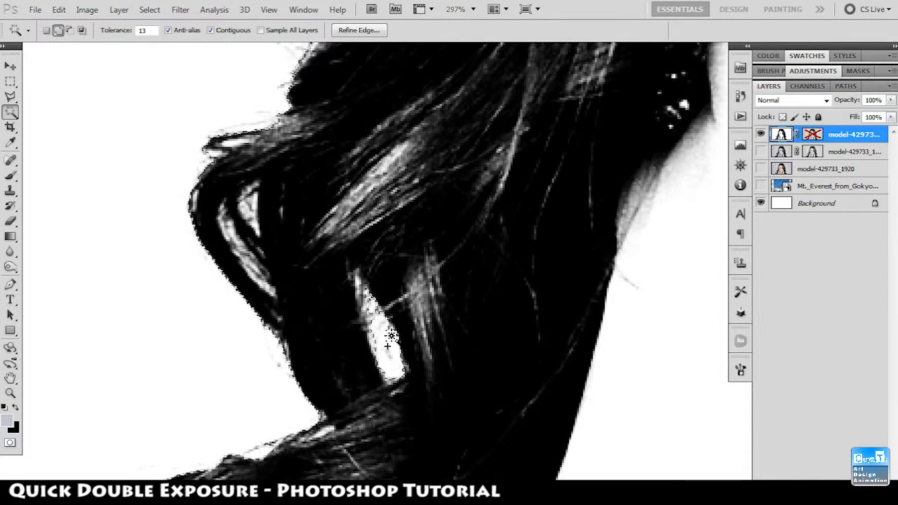
left_click_drag(531, 272, 456, 221)
left_click_drag(419, 252, 444, 310)
left_click_drag(153, 202, 624, 302)
Step: Add the light patches inside the outermost left curl to the selection, undoing the click that selects the dark hair
left_click(473, 188, "shift")
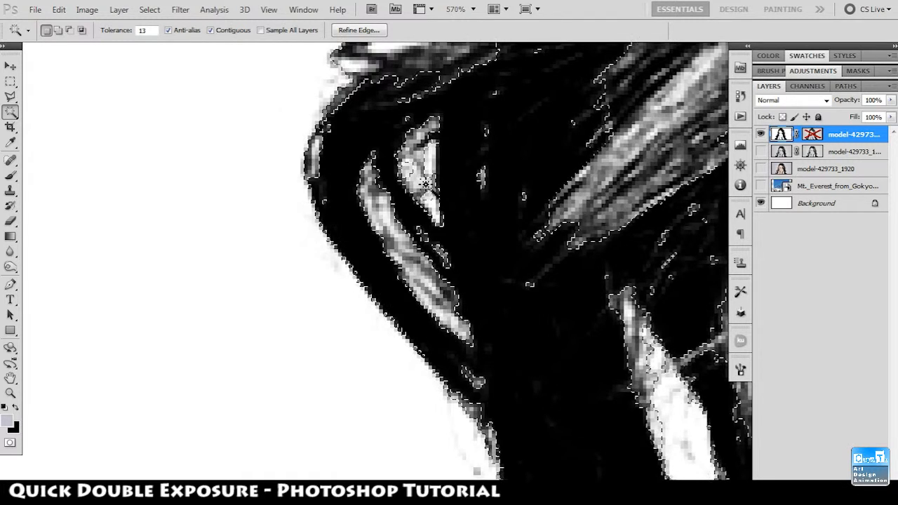
key("ctrl+z")
left_click(424, 193)
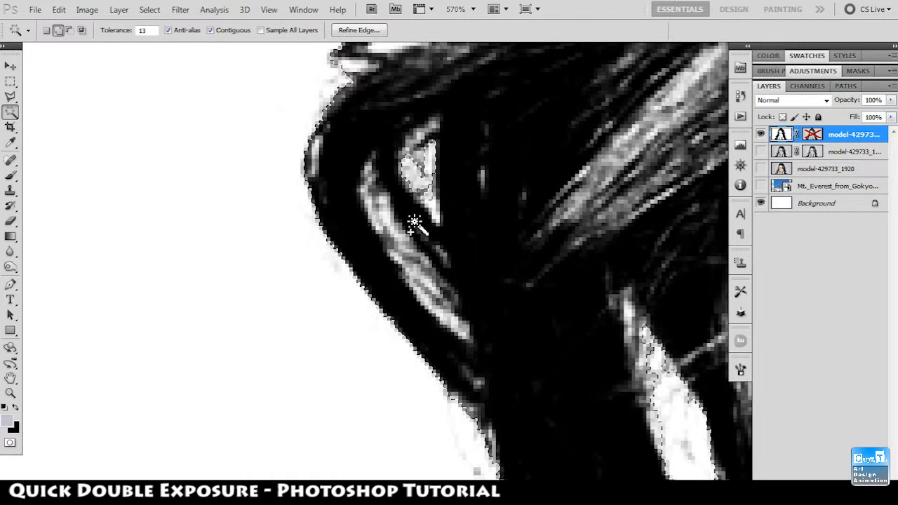
left_click(386, 214)
left_click(446, 316)
left_click(416, 282)
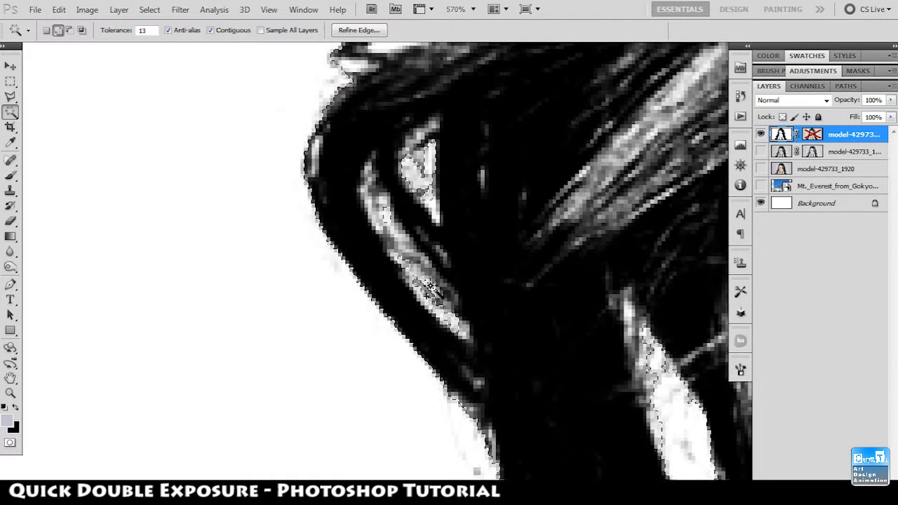
Step: Add the leftover light area along the left edge of the hair to the selection and check the full outline
left_click_drag(555, 272, 424, 169)
left_click_drag(635, 114, 421, 275)
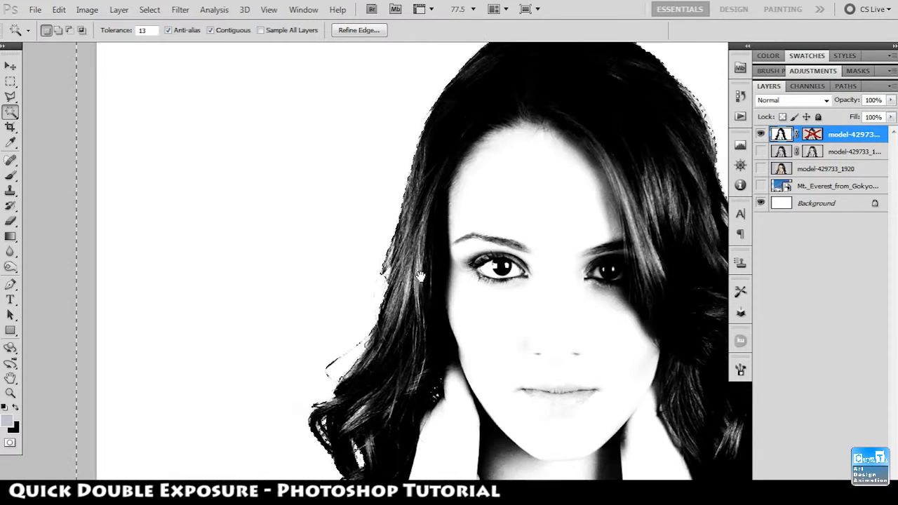
left_click_drag(381, 252, 474, 274)
left_click(405, 338, "shift")
left_click_drag(561, 257, 417, 263)
left_click_drag(587, 224, 385, 204)
left_click_drag(456, 215, 522, 226)
left_click_drag(518, 230, 515, 287)
left_click_drag(377, 194, 319, 203)
left_click_drag(383, 214, 453, 214)
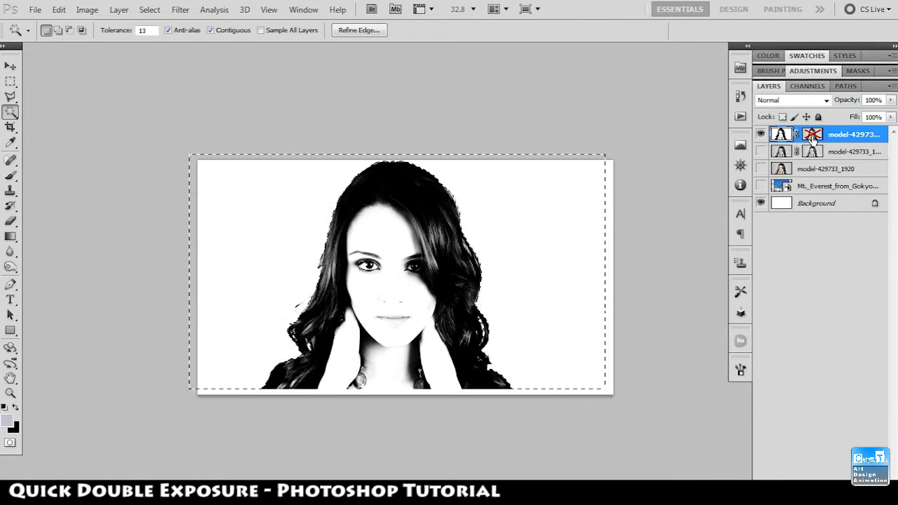
Step: Re-enable the top portrait layer's mask, turn it into a white silhouette on black, and clear the selection
left_click(813, 136, "shift")
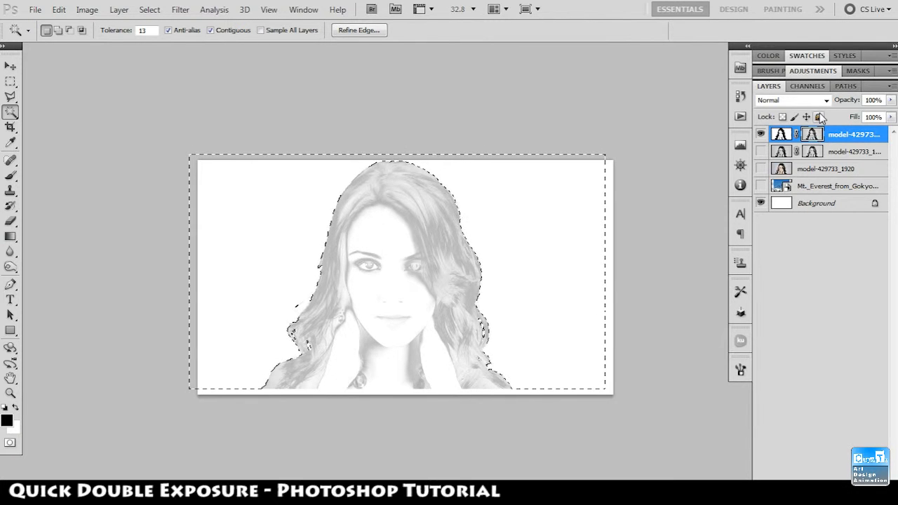
key("alt+BackSpace")
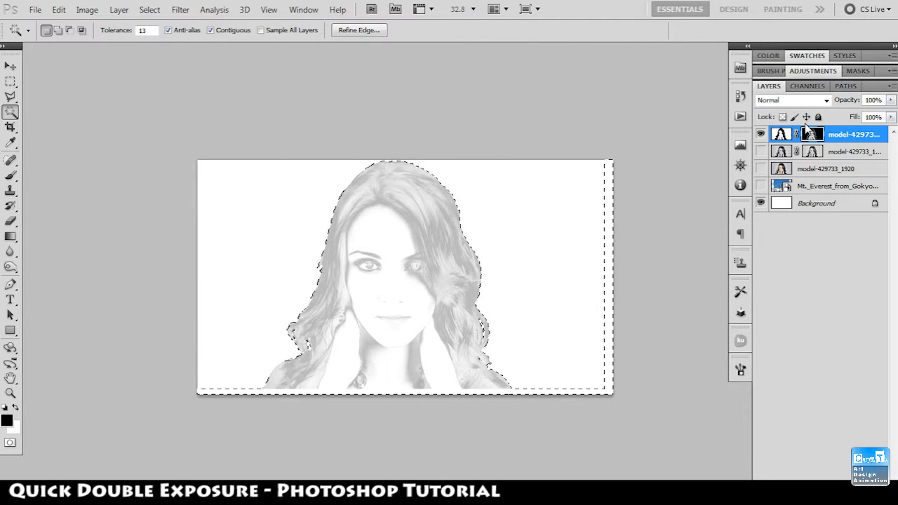
key("alt+BackSpace")
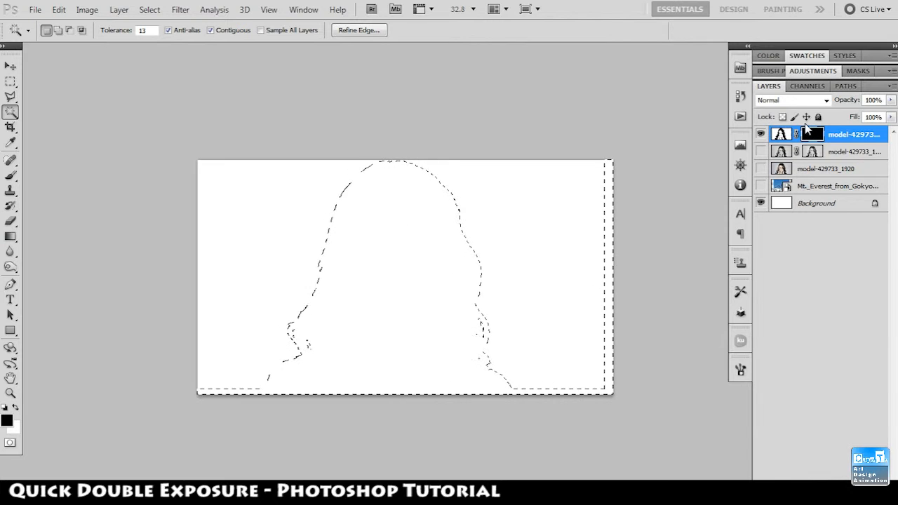
key("ctrl+BackSpace")
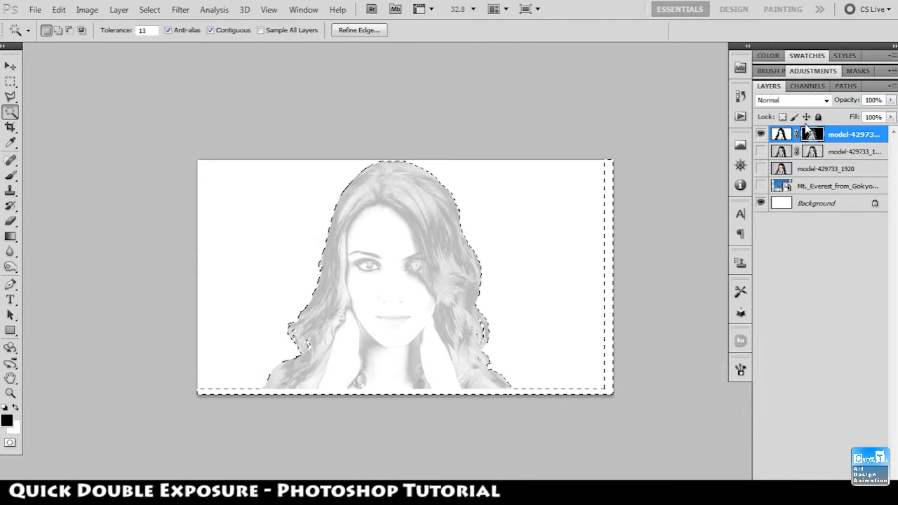
key("ctrl+d")
key("v")
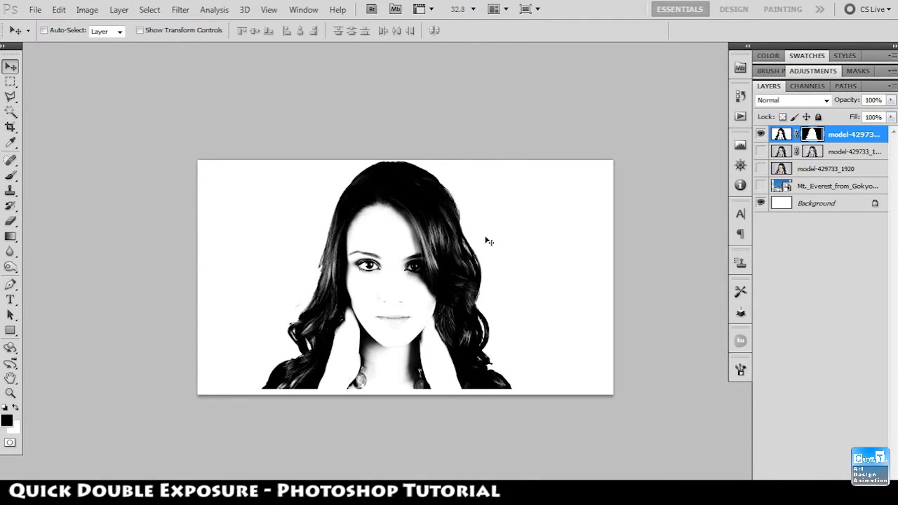
Step: Align the cut-out portrait with the masked copy beneath it, toggling that copy's visibility to compare them
left_click_drag(484, 240, 514, 237)
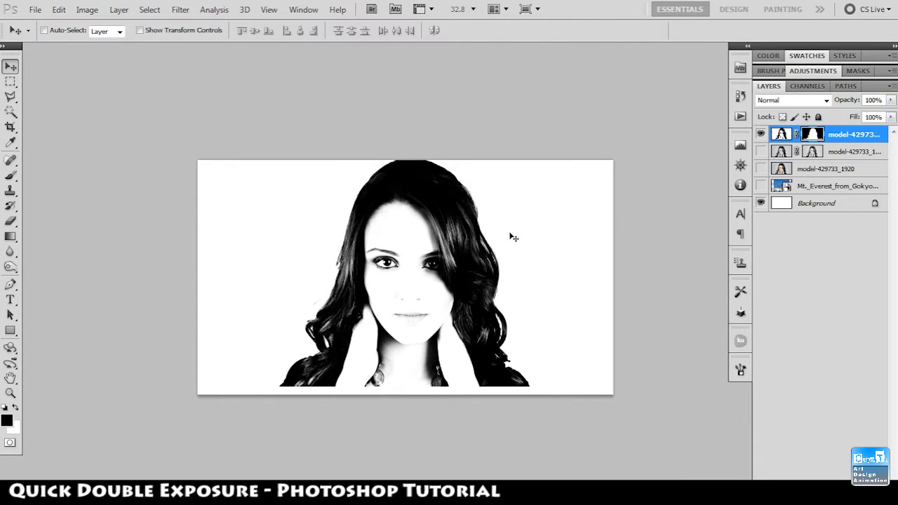
left_click(760, 151)
left_click_drag(474, 265, 464, 273)
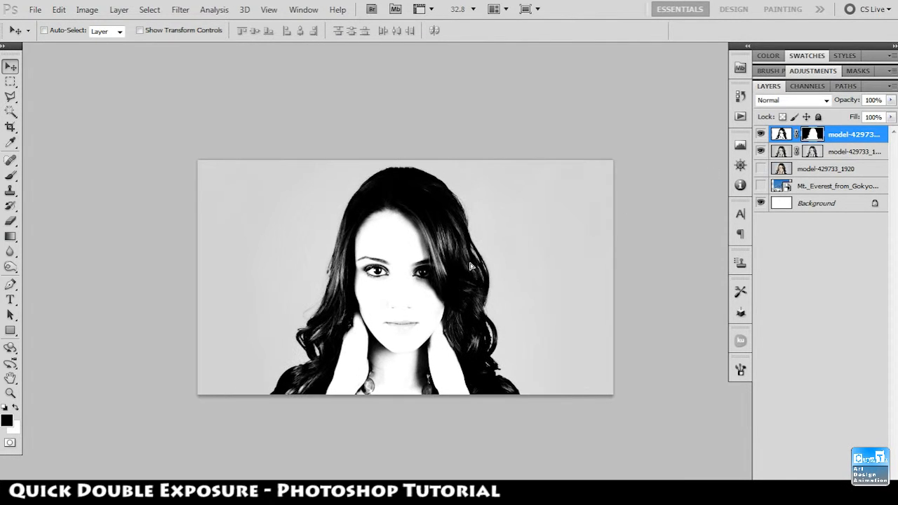
left_click(760, 152)
left_click(761, 151)
Step: Apply the top portrait's silhouette mask and give the layer a new mask made from the second portrait layer's mask
right_click(811, 134)
left_click(806, 177)
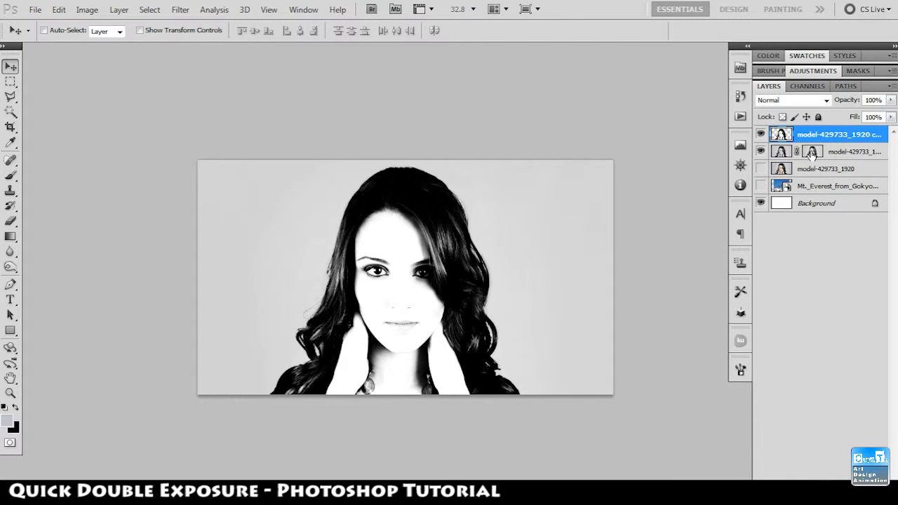
left_click(811, 152, "ctrl")
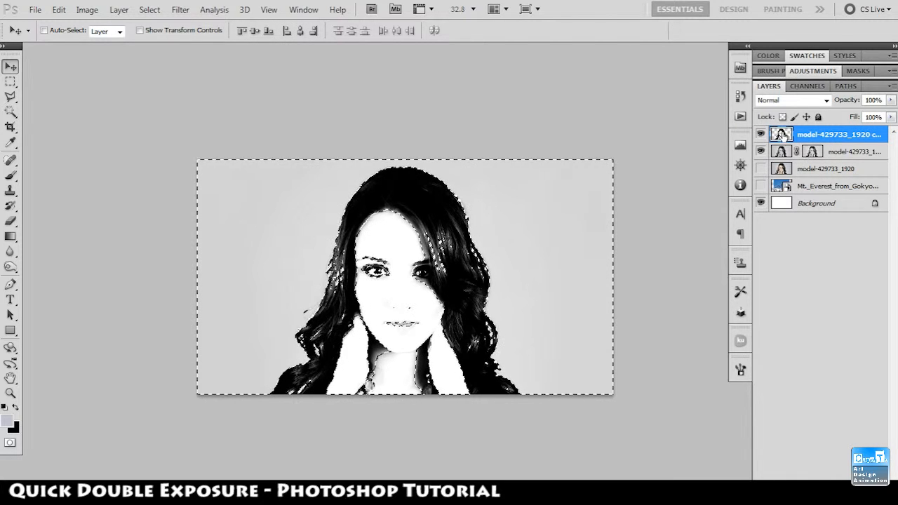
left_click(811, 486)
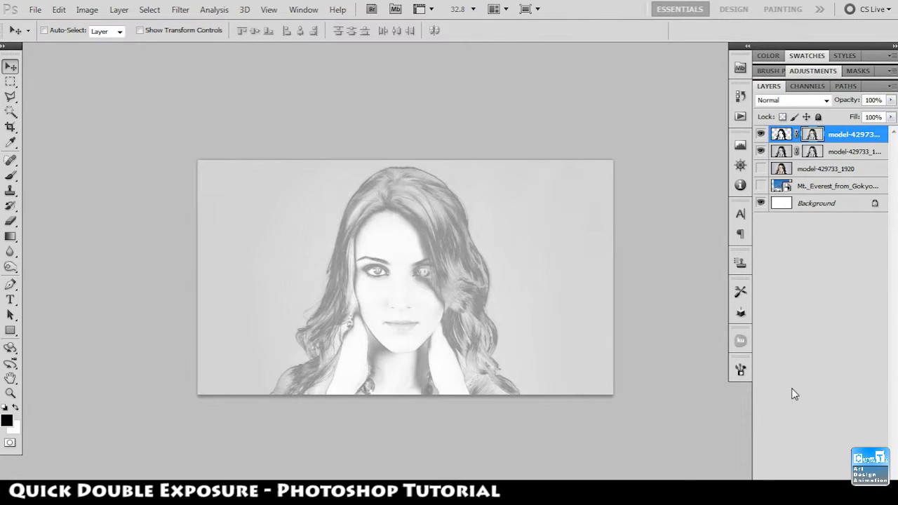
Step: Hide the second portrait layer, show the Mt. Everest layer, and mask it with the top portrait's silhouette
left_click(761, 152)
left_click(761, 186)
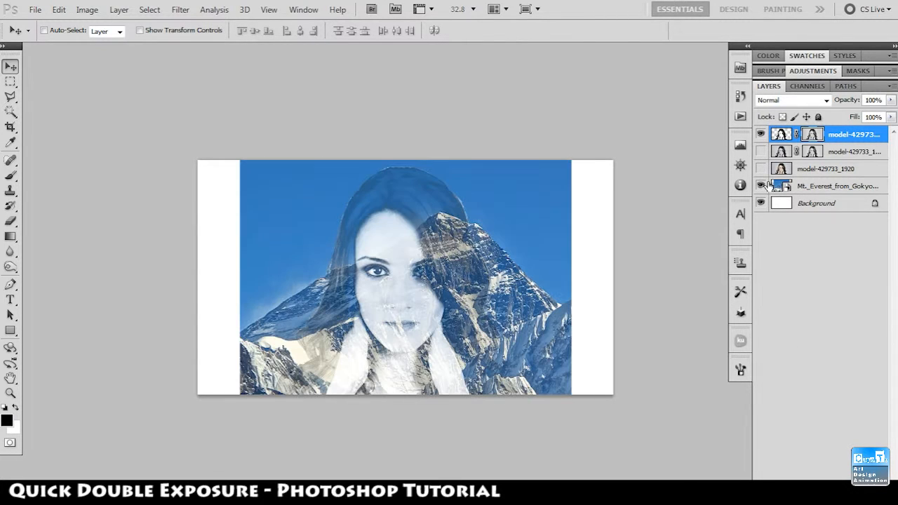
left_click(783, 135, "ctrl")
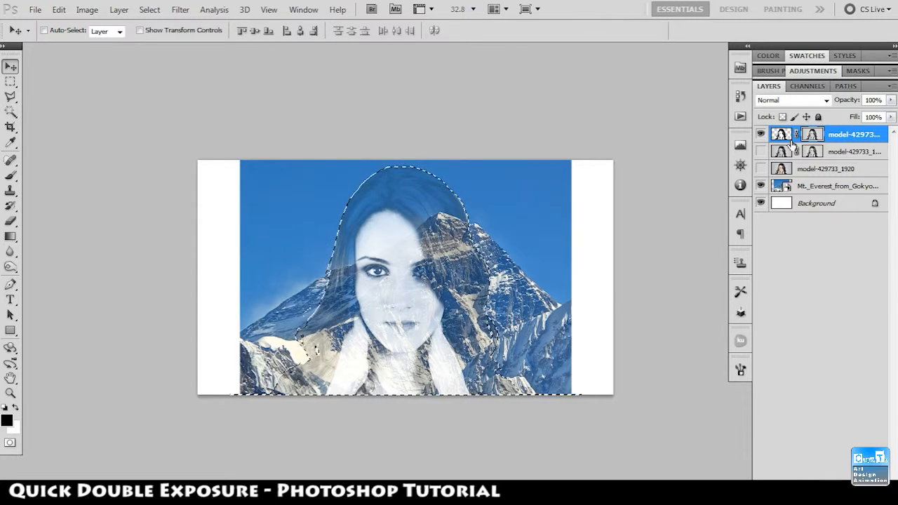
left_click(767, 191)
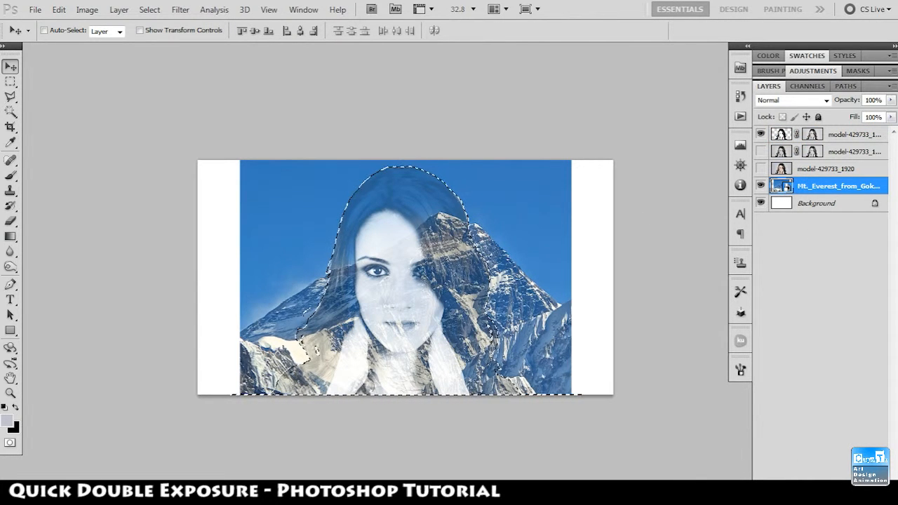
left_click(806, 497)
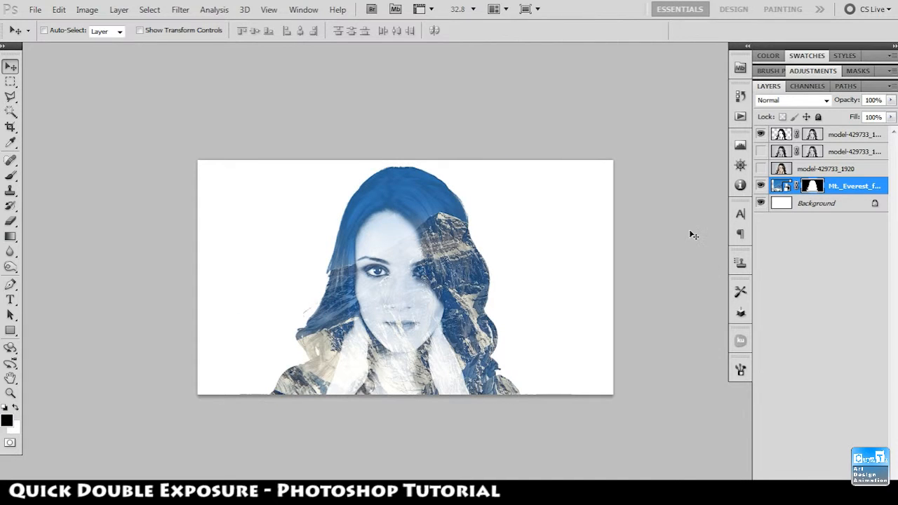
Step: Try to shift the Mt. Everest image to the left within its silhouette mask, and undo the move
scroll(423, 286, "up", 2)
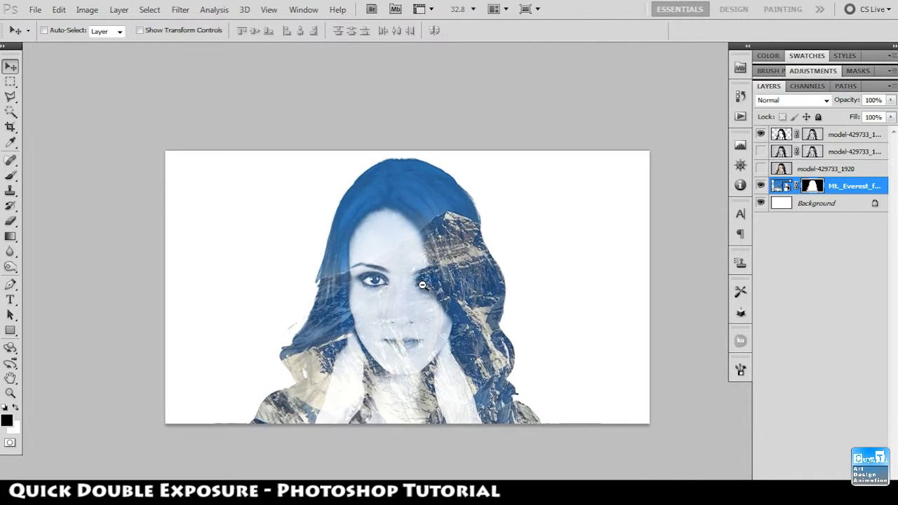
left_click(780, 189)
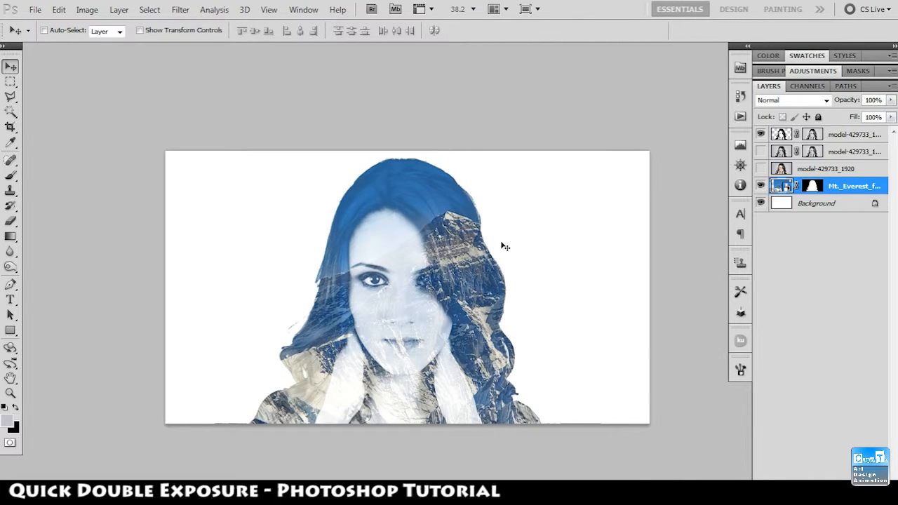
left_click_drag(491, 251, 464, 251)
key("ctrl+z")
Step: Rasterize the Mt. Everest layer, testing a shift to the left and undoing it
right_click(785, 189)
left_click(832, 186)
right_click(833, 186)
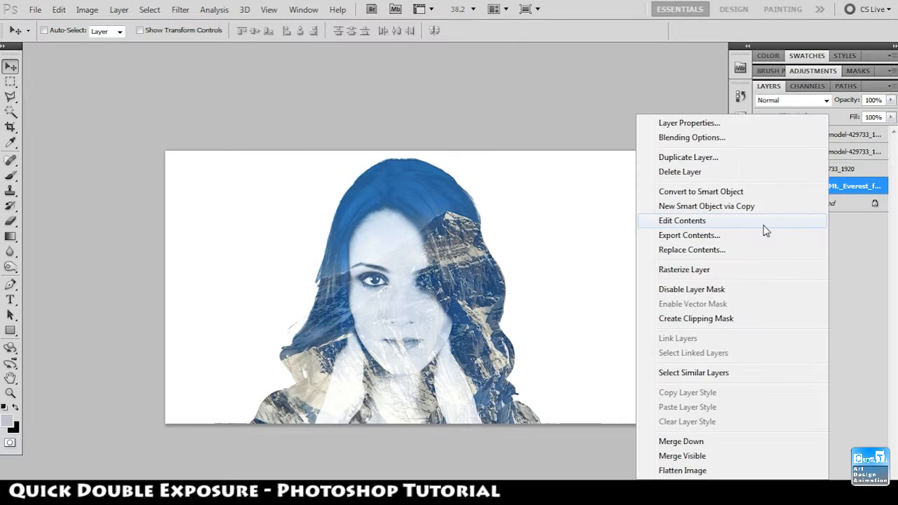
left_click(698, 270)
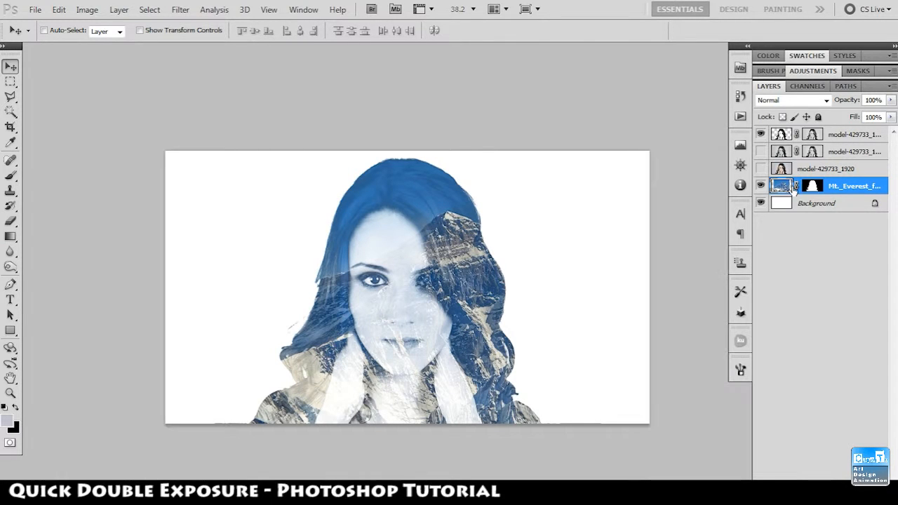
left_click_drag(470, 241, 441, 240)
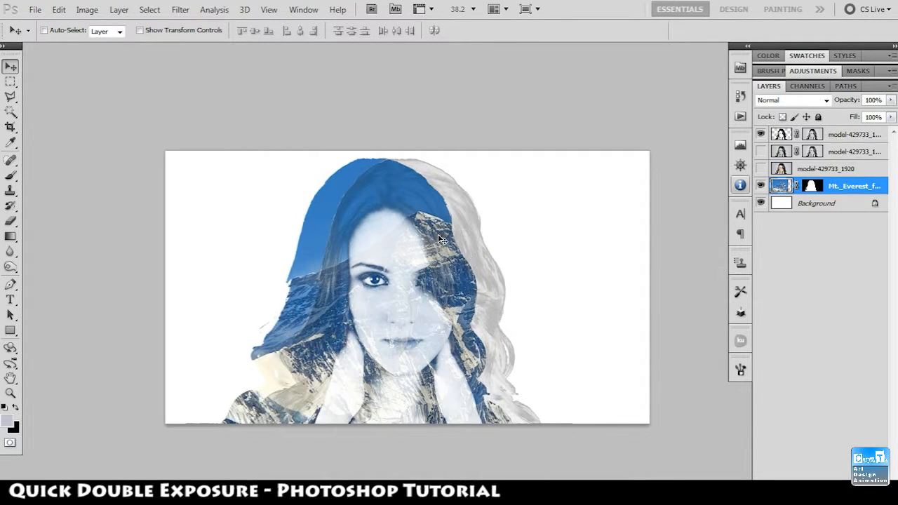
key("ctrl+z")
Step: Shift the Mt. Everest image to the canvas's left edge with its mask disabled, and re-enable the mask
left_click(812, 186, "alt")
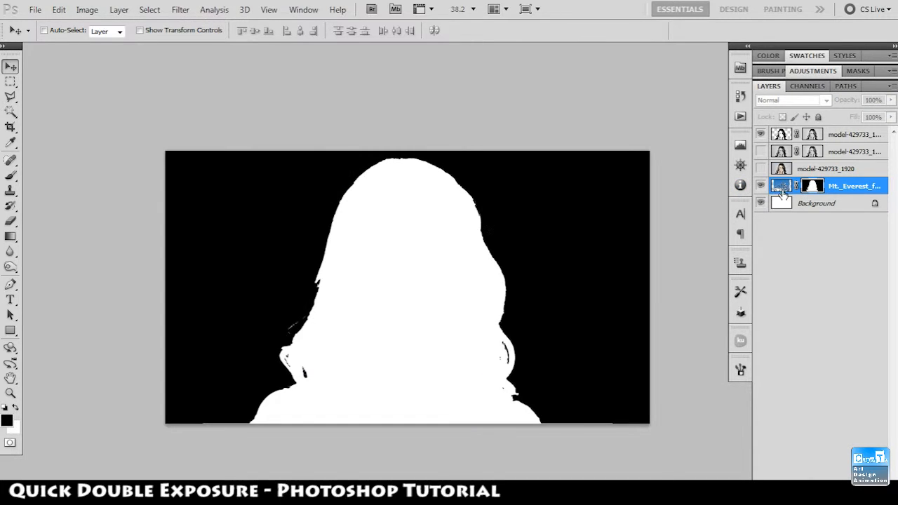
left_click(780, 187)
left_click_drag(587, 234, 490, 245)
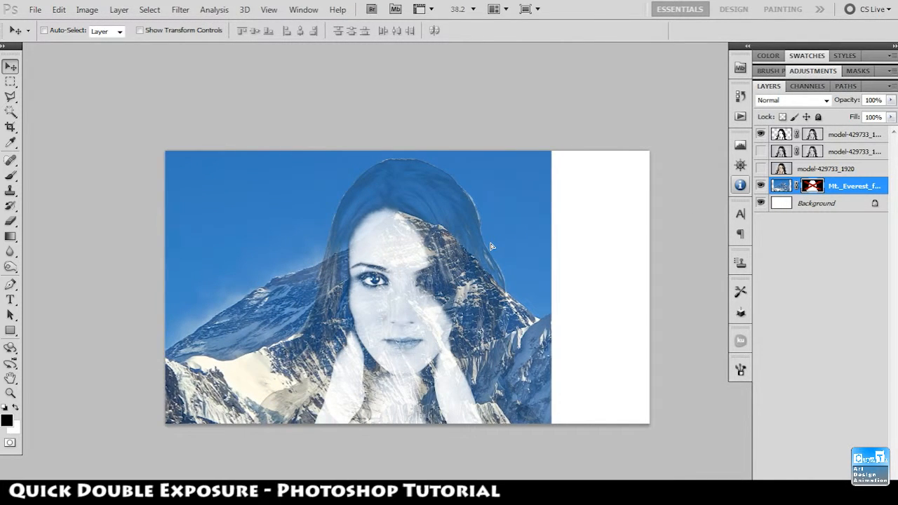
left_click(811, 187, "alt")
left_click(811, 186, "alt")
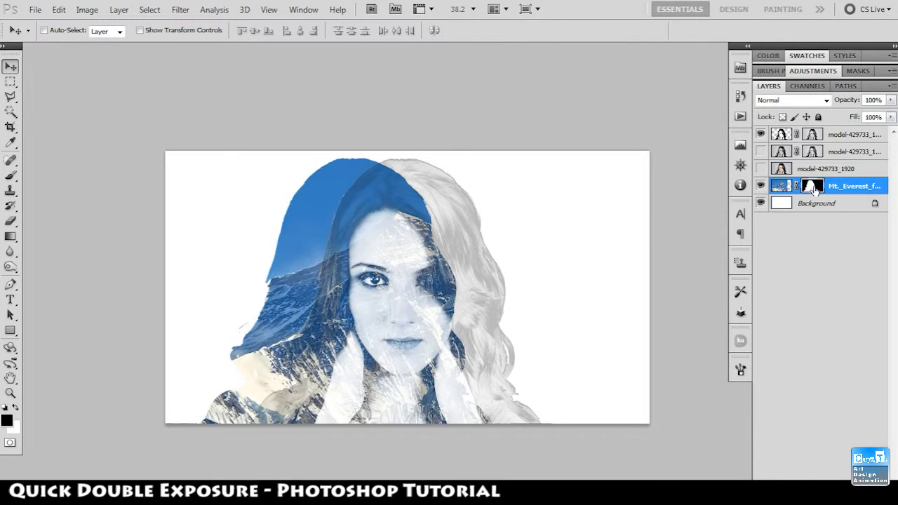
Step: Reset the Mt. Everest layer's mask by filling it entirely with white, leaving its display options unchanged
double_click(817, 187)
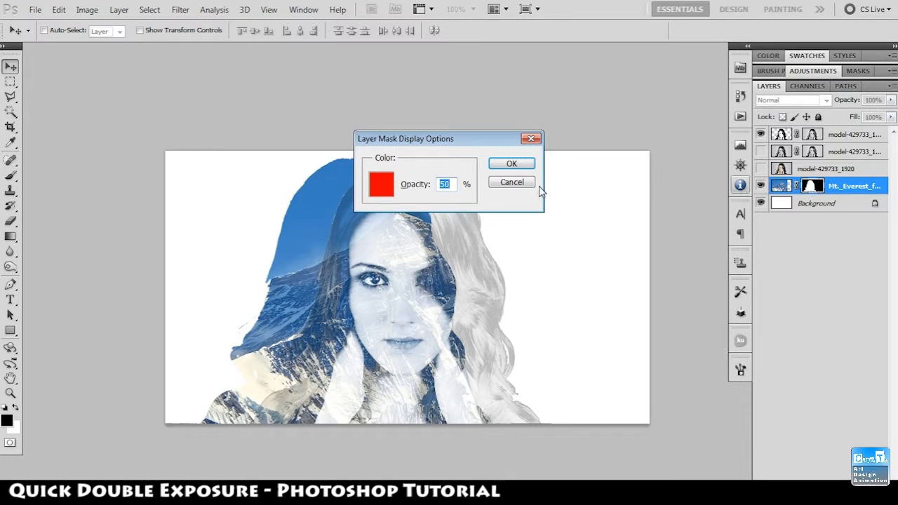
left_click(517, 182)
left_click(812, 186, "alt")
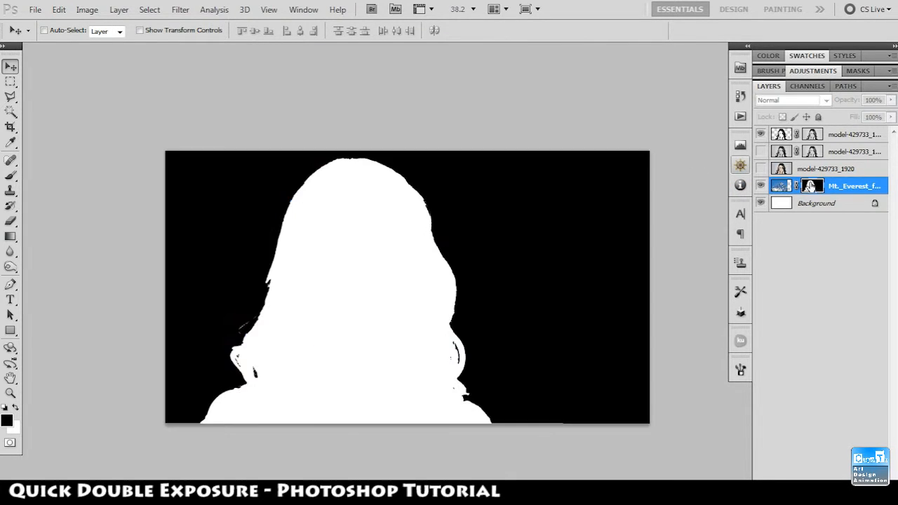
key("ctrl+BackSpace")
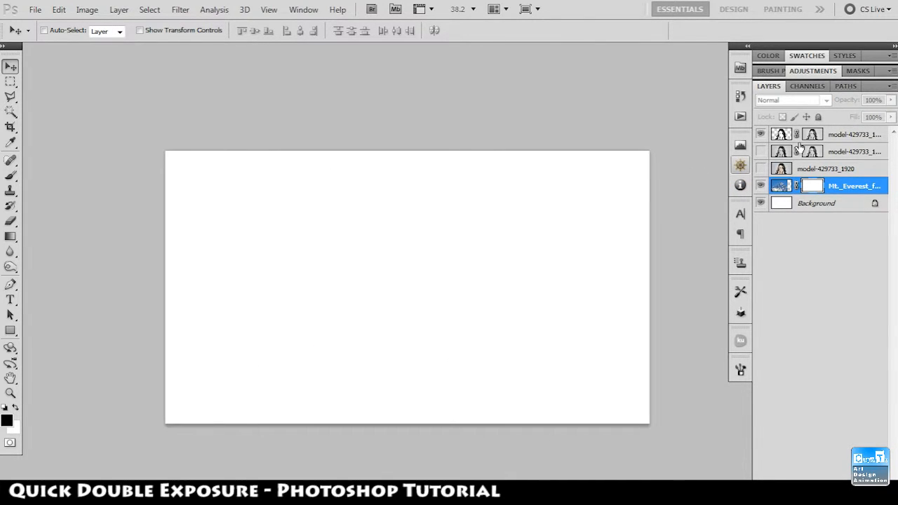
Step: Load the top portrait's silhouette as a selection, invert the Mt. Everest layer's mask inside it, and deselect
left_click(781, 134, "ctrl")
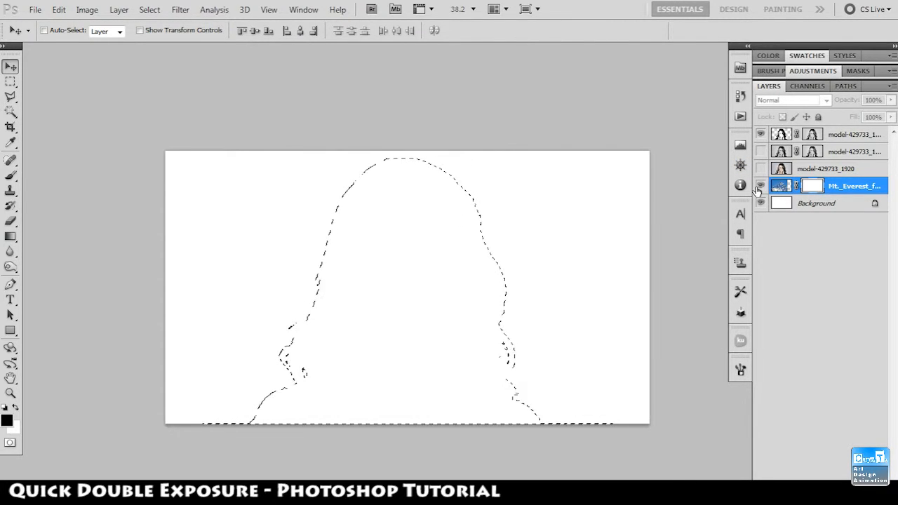
left_click(761, 183)
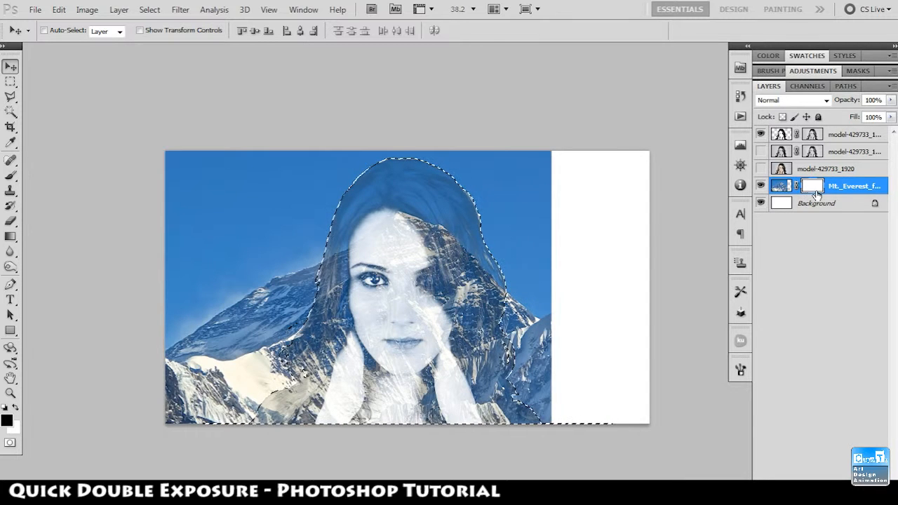
key("ctrl+i")
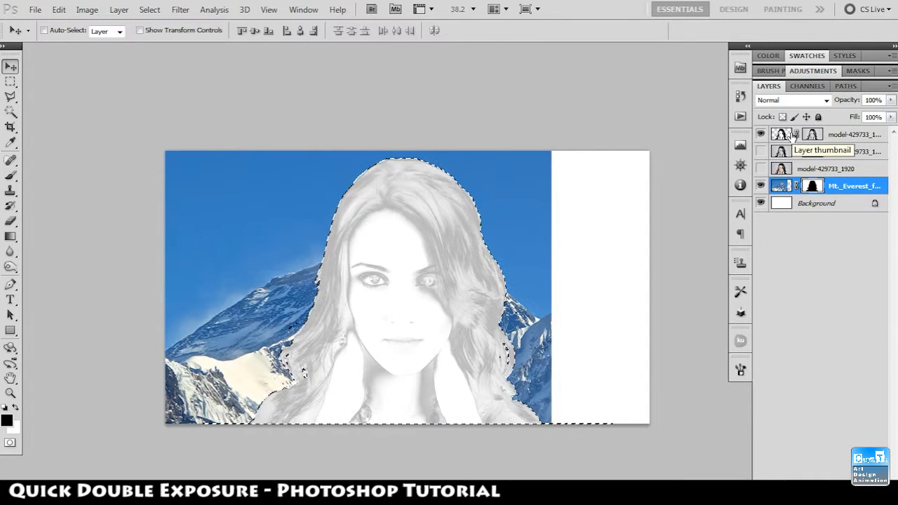
key("ctrl+z")
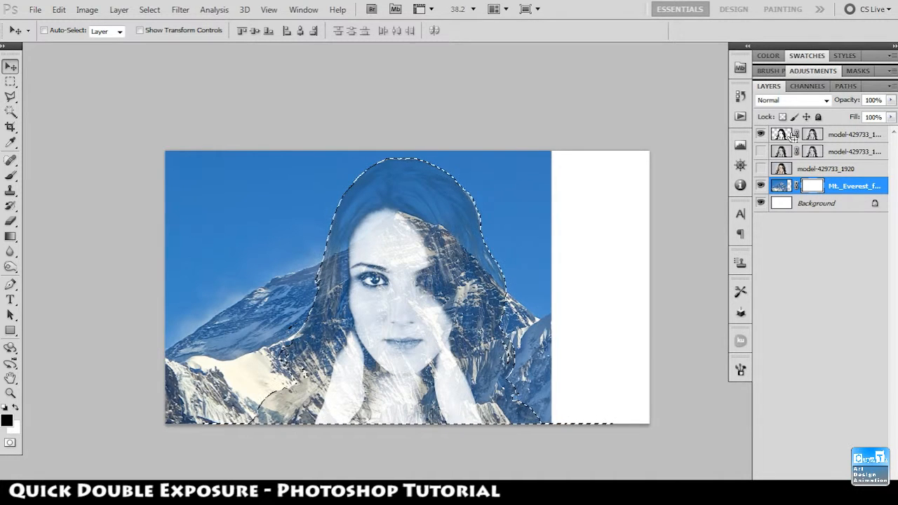
key("alt")
left_click(809, 191)
key("ctrl+i")
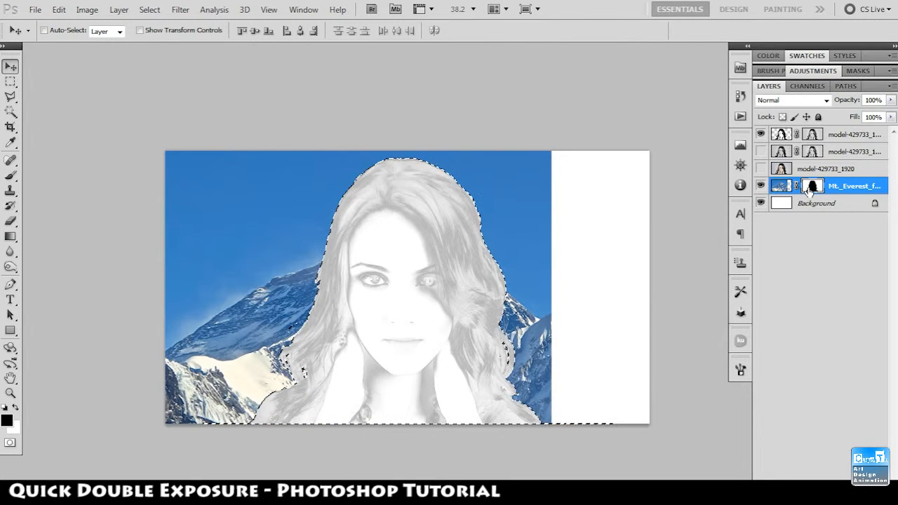
key("ctrl+d")
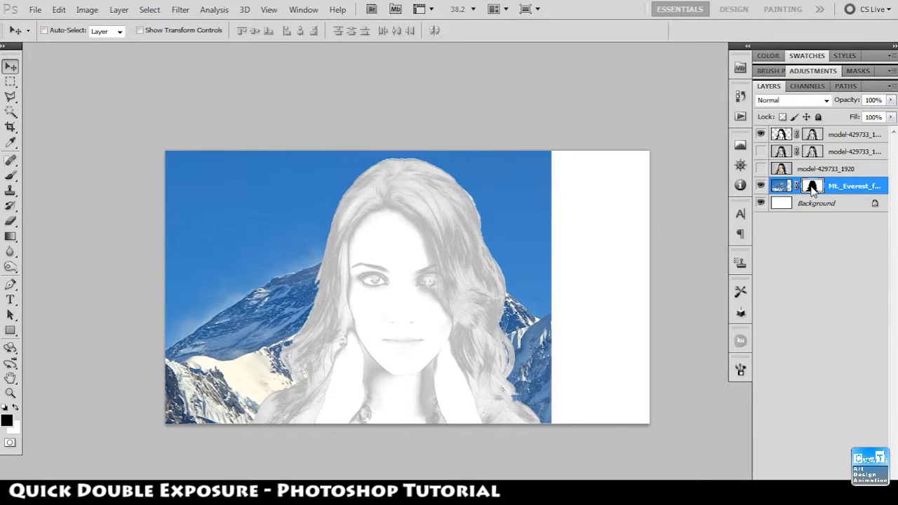
Step: Try subtracting the Mt. Everest layer's mask from the selection, deselect, and look through the mask options again
right_click(808, 187)
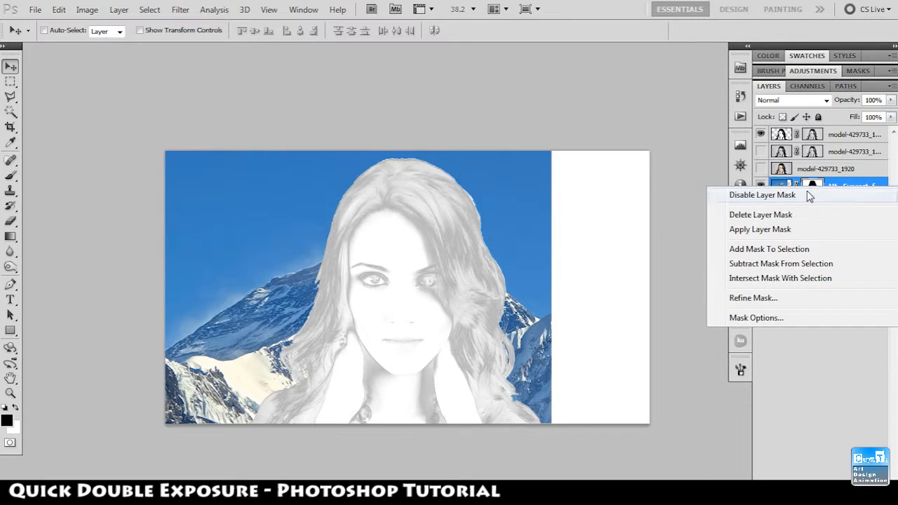
left_click(767, 266)
key("ctrl+d")
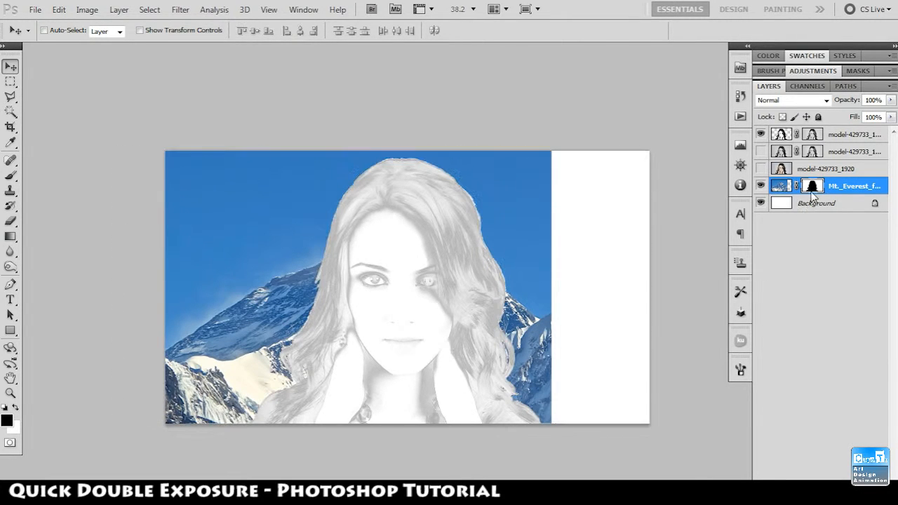
right_click(809, 188)
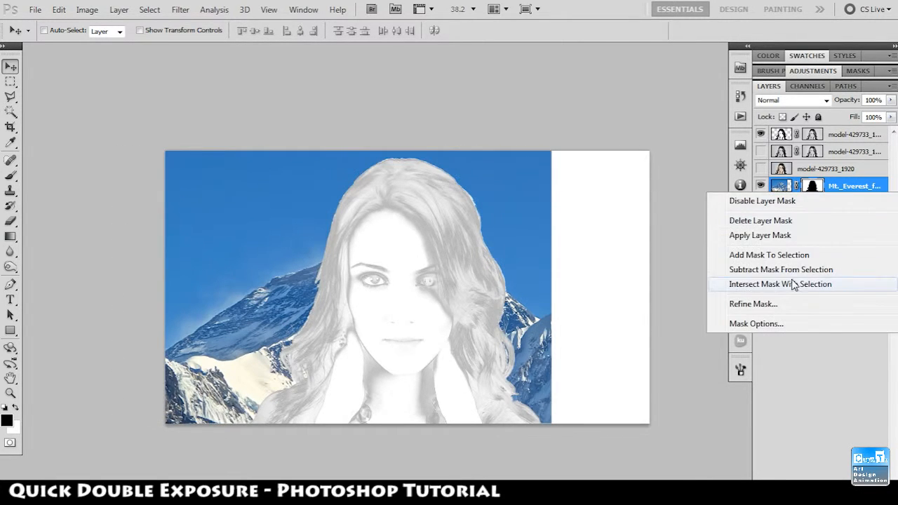
left_click(812, 355)
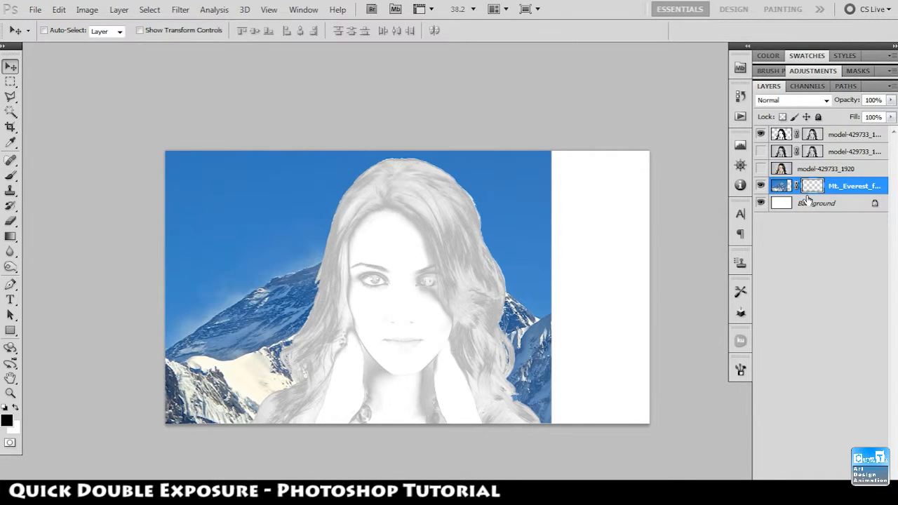
Step: Invert the Mt. Everest layer's mask, load it as a selection, and invert the mask again
key("ctrl+i")
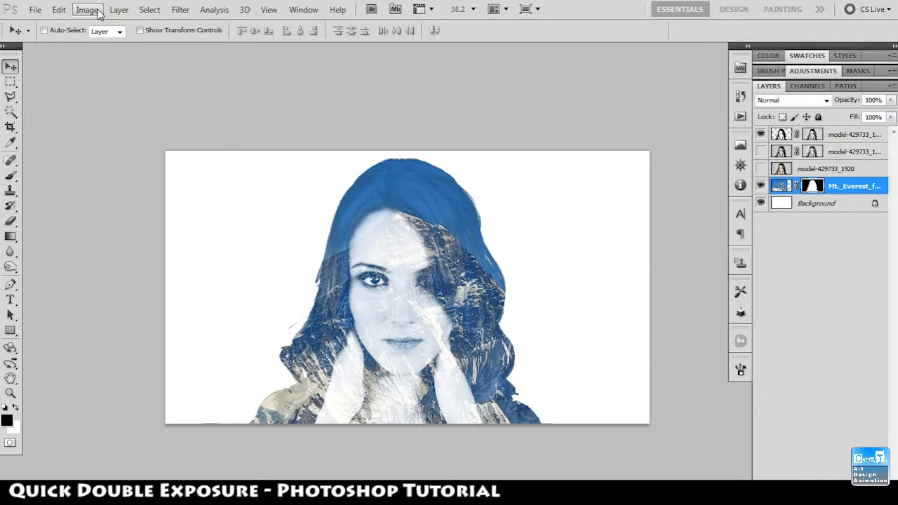
left_click(146, 14)
left_click(809, 186, "ctrl")
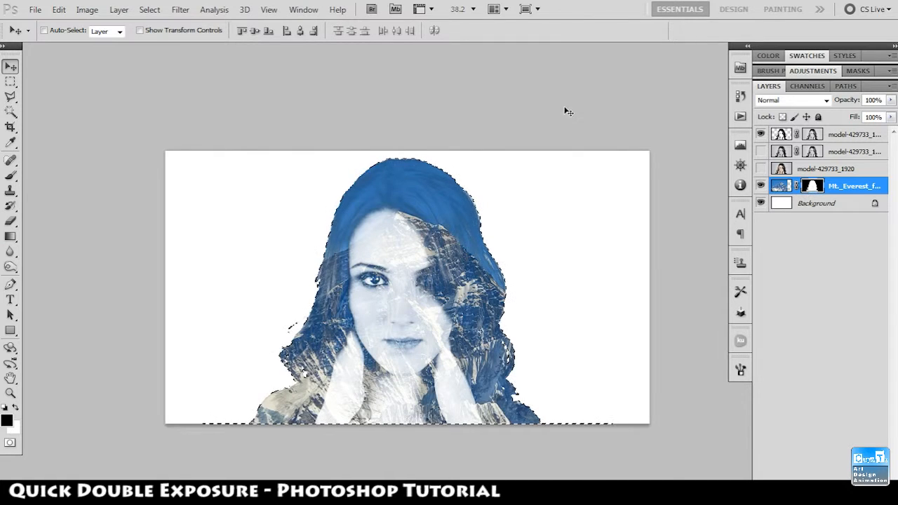
left_click(88, 11)
left_click(149, 10)
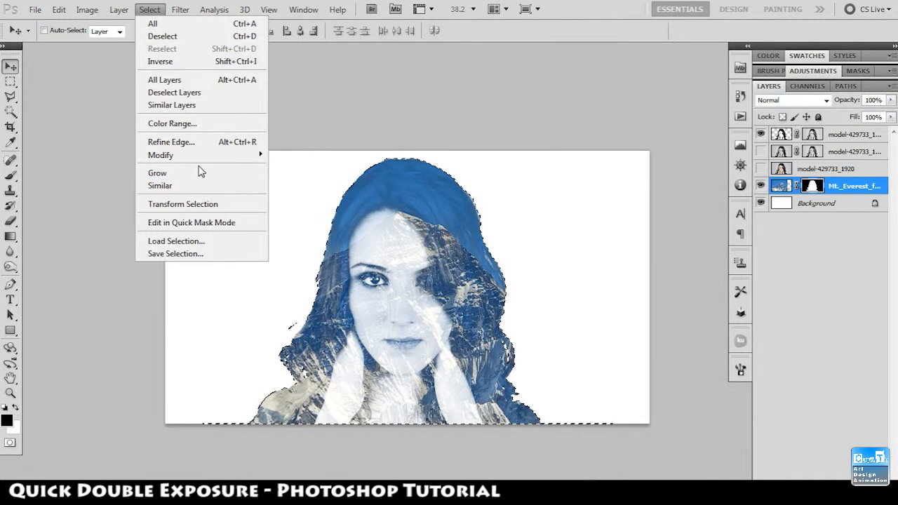
left_click(819, 246)
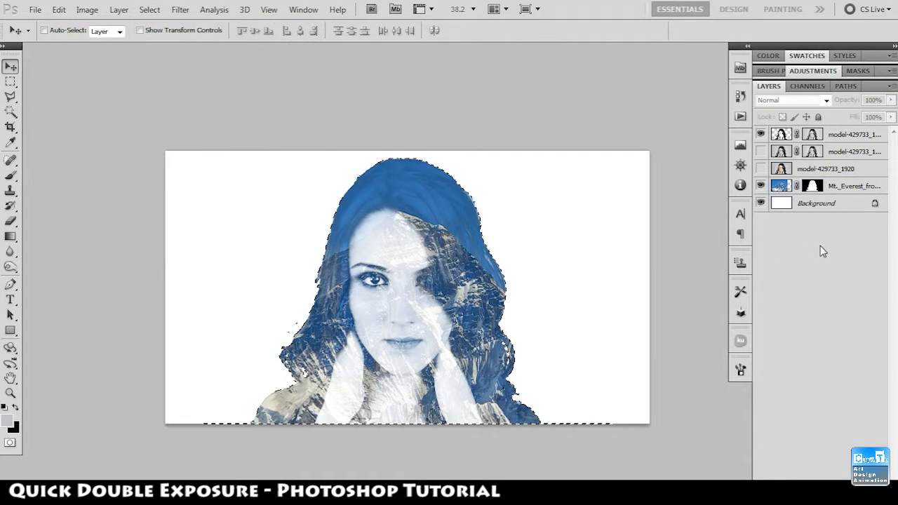
left_click(814, 187)
key("ctrl+i")
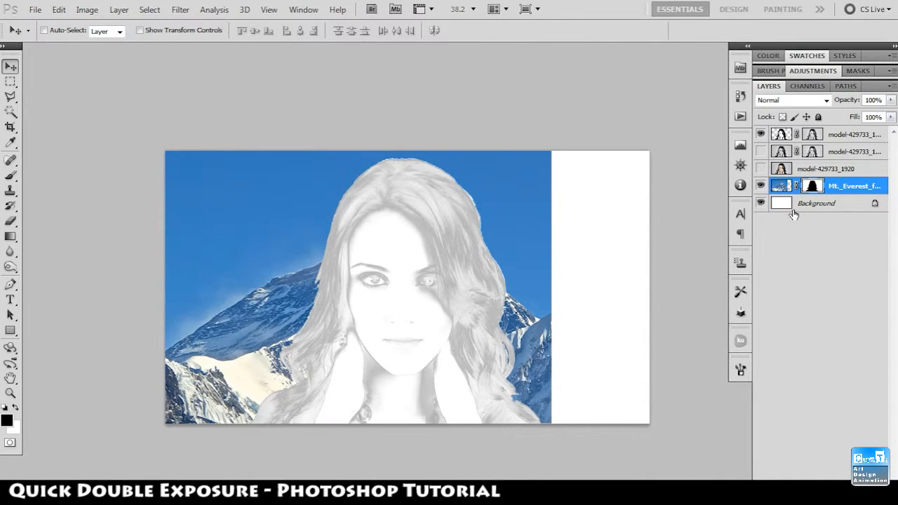
Step: Load the Mt. Everest layer's mask as a selection, inverse the selection, and fill the mask's silhouette area with white
left_click(813, 189, "ctrl")
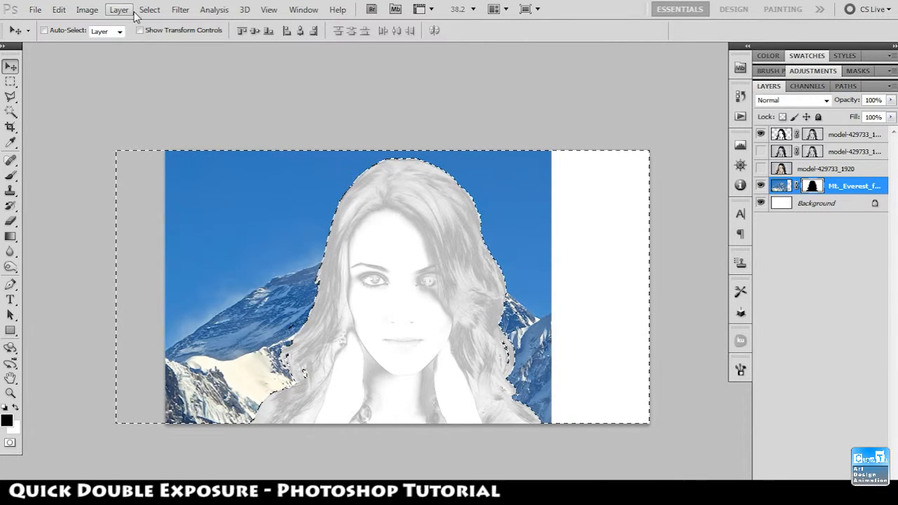
left_click(99, 10)
mouse_move(150, 10)
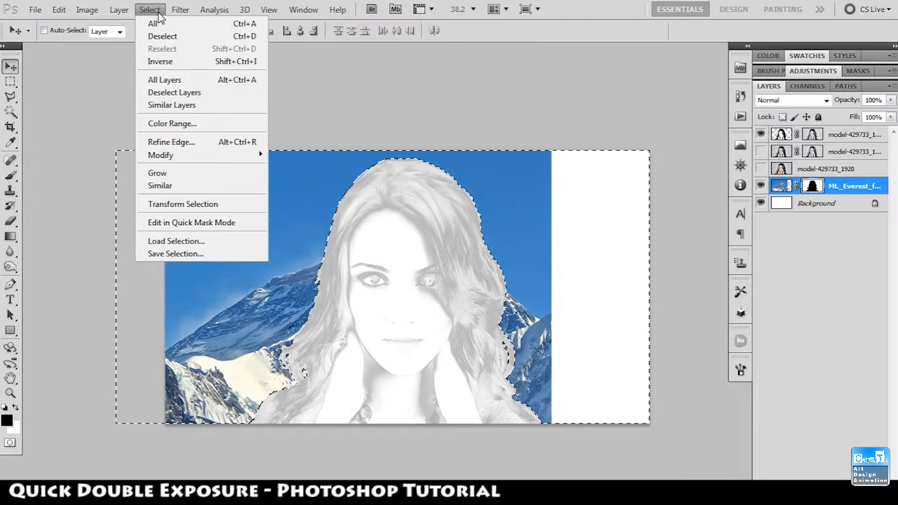
left_click(171, 63)
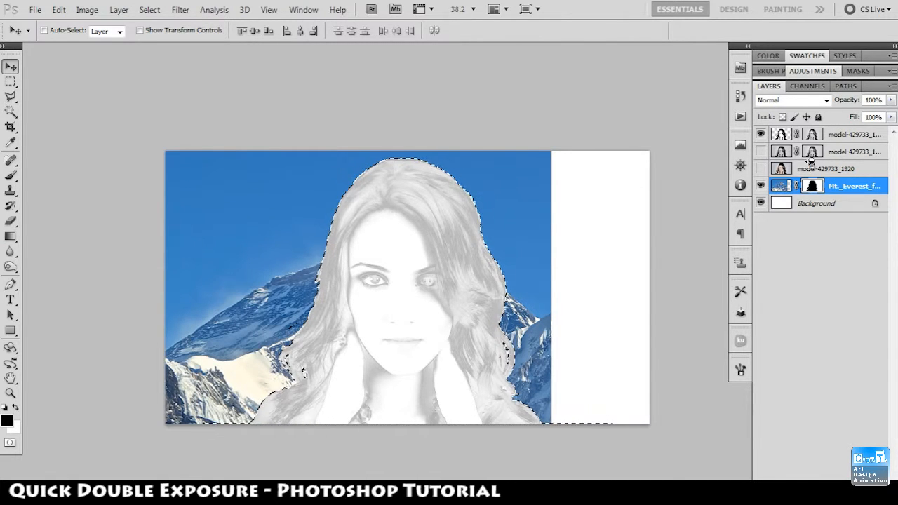
key("Delete")
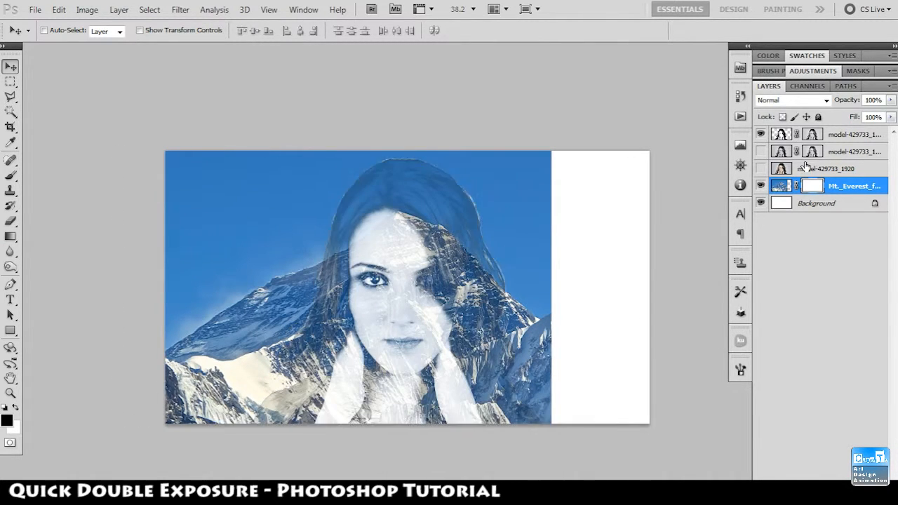
Step: Hide the top portrait and replace the Mt. Everest layer's mask with a new white one, deleting the old mask without applying it
left_click(760, 134)
key("ctrl+d")
left_click(790, 302)
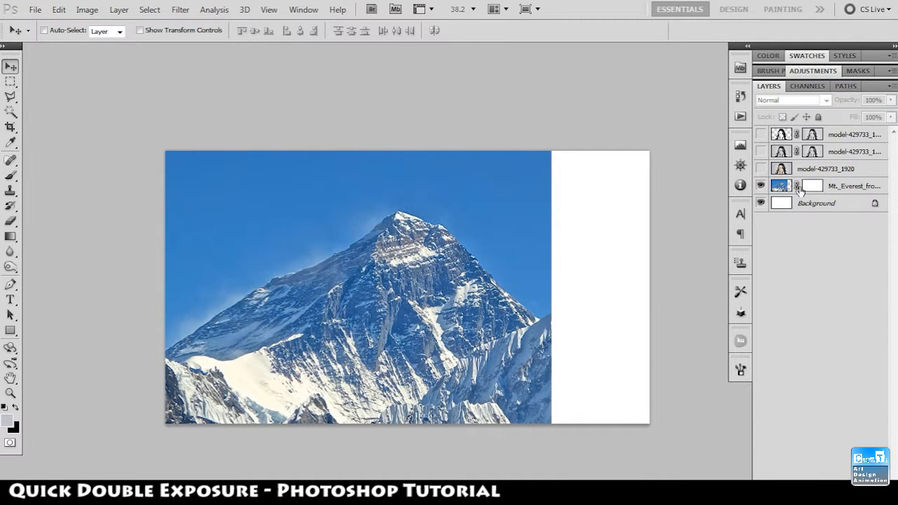
left_click(773, 186)
left_click(817, 187)
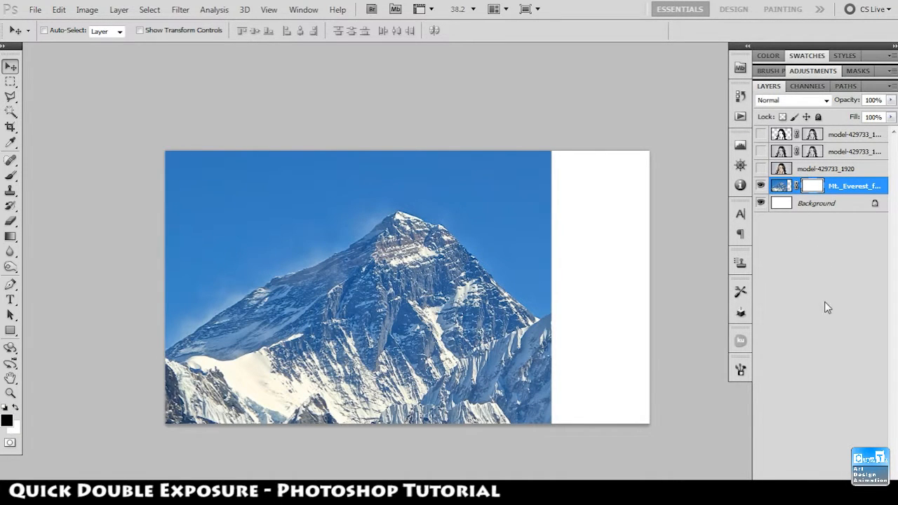
key("Delete")
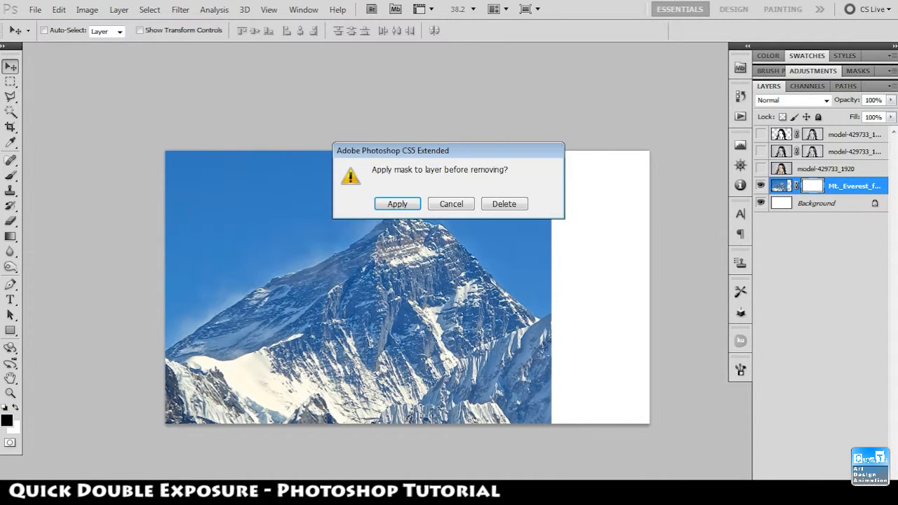
left_click(500, 204)
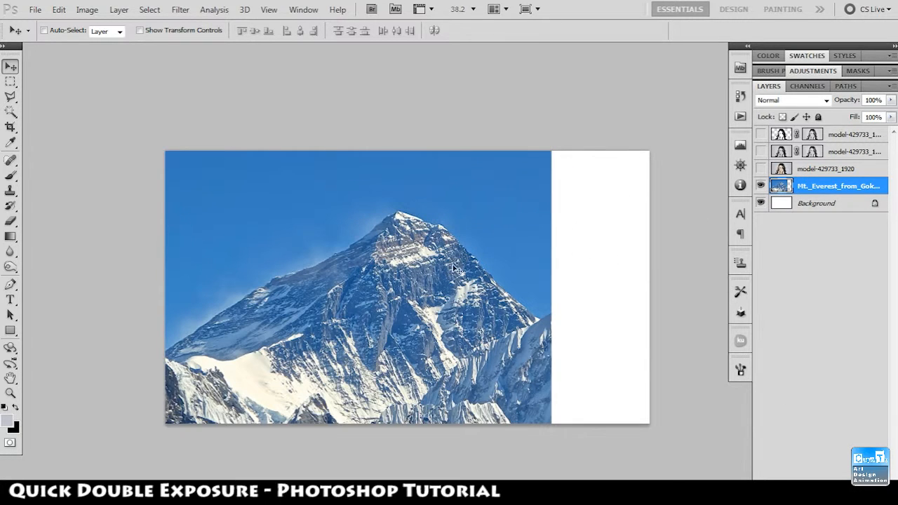
mouse_move(454, 269)
left_mouse_down()
mouse_move(557, 269)
mouse_move(525, 261)
mouse_move(456, 269)
left_mouse_up()
left_click(806, 493)
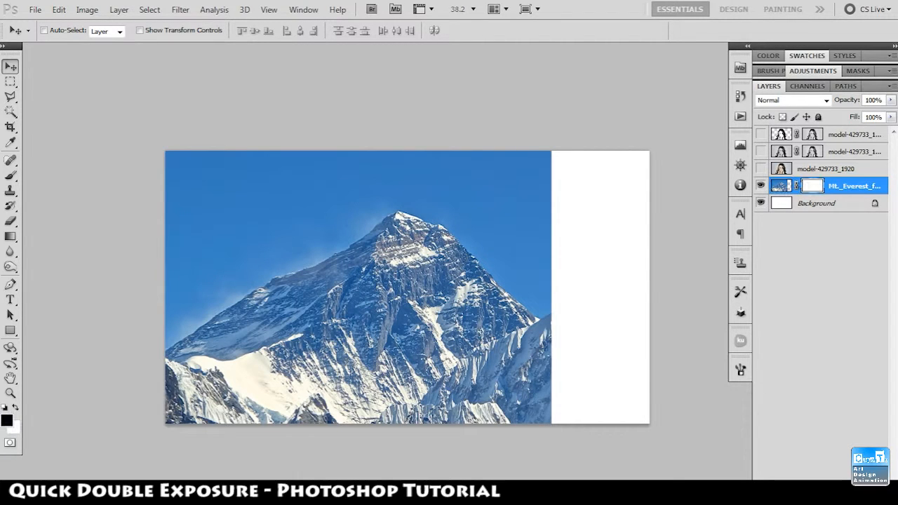
Step: Load the top portrait's silhouette as a selection, leaving that portrait hidden and the Mt. Everest layer visible
left_click(761, 134)
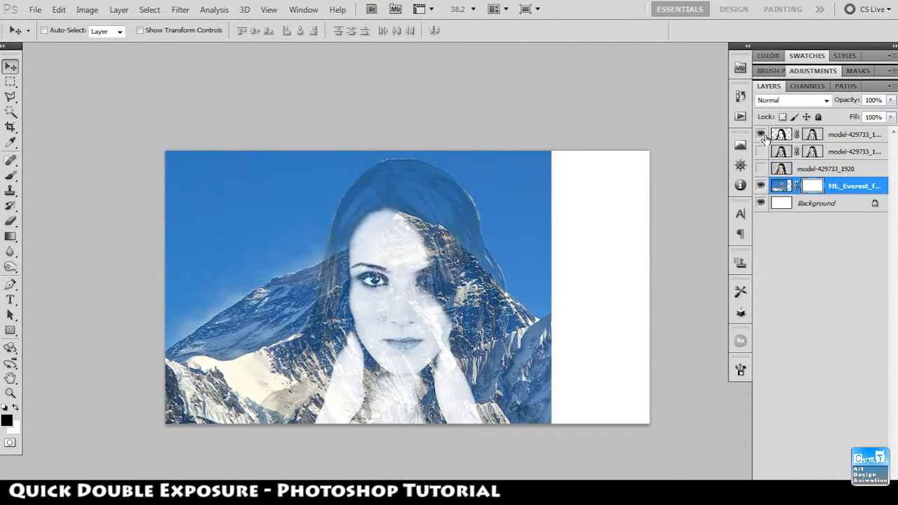
left_click(760, 185)
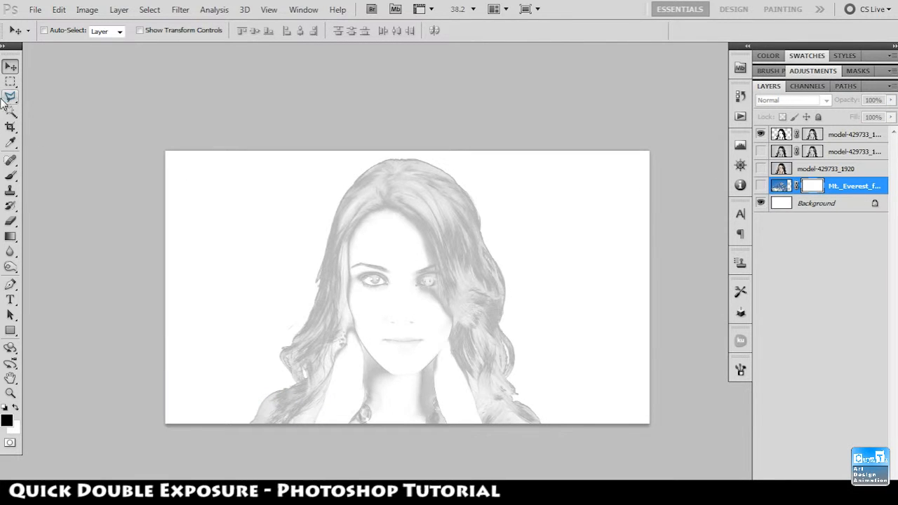
left_click(801, 139, "ctrl")
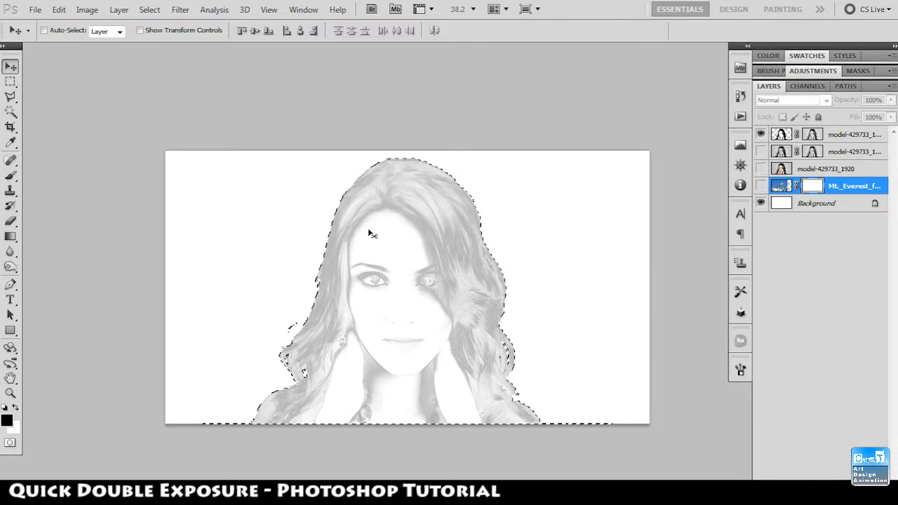
left_click(760, 134)
left_click(760, 186)
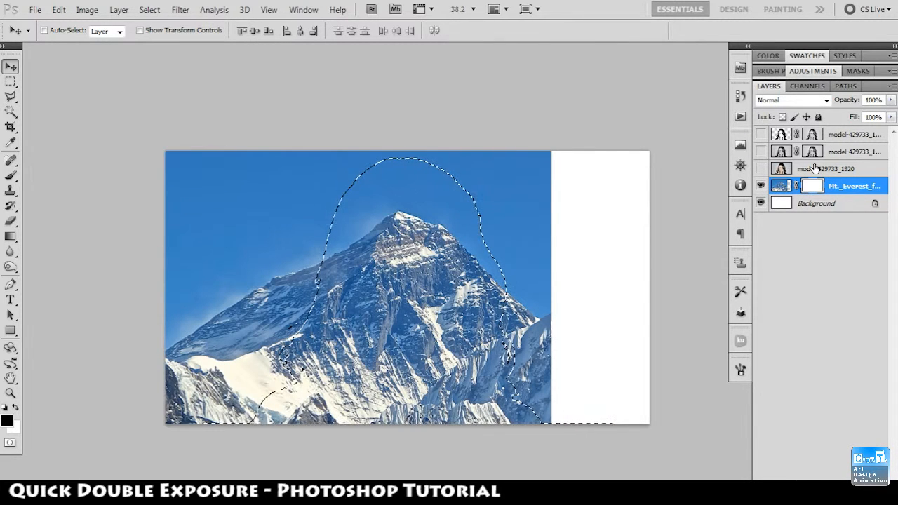
Step: Inverse the silhouette selection, fill the area outside the model with black on the Mt. Everest layer's mask, and deselect
left_click(120, 10)
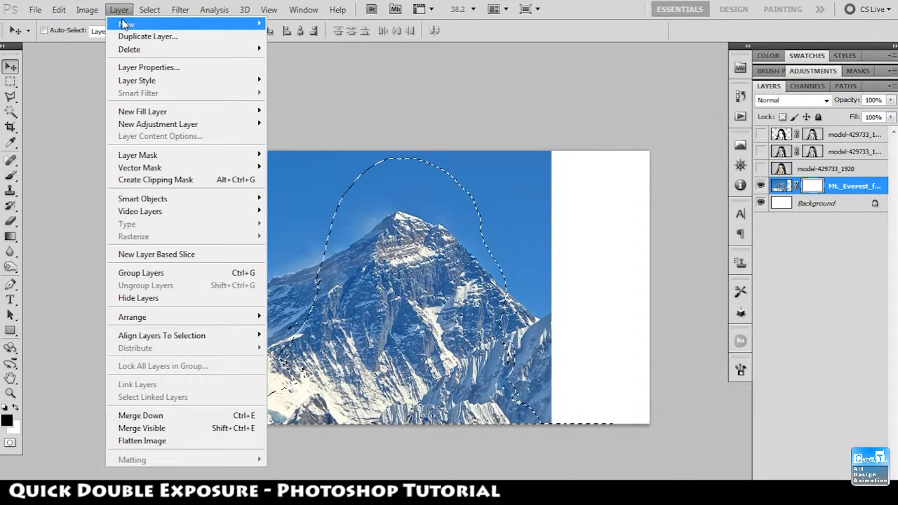
left_click(165, 63)
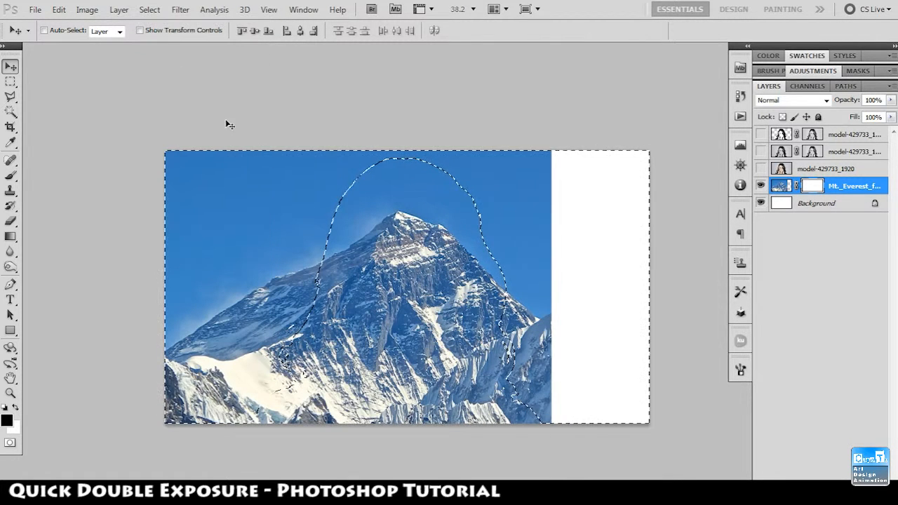
left_click(817, 186)
key("alt+Delete")
key("ctrl+z")
key("alt")
key("x")
key("ctrl+Delete")
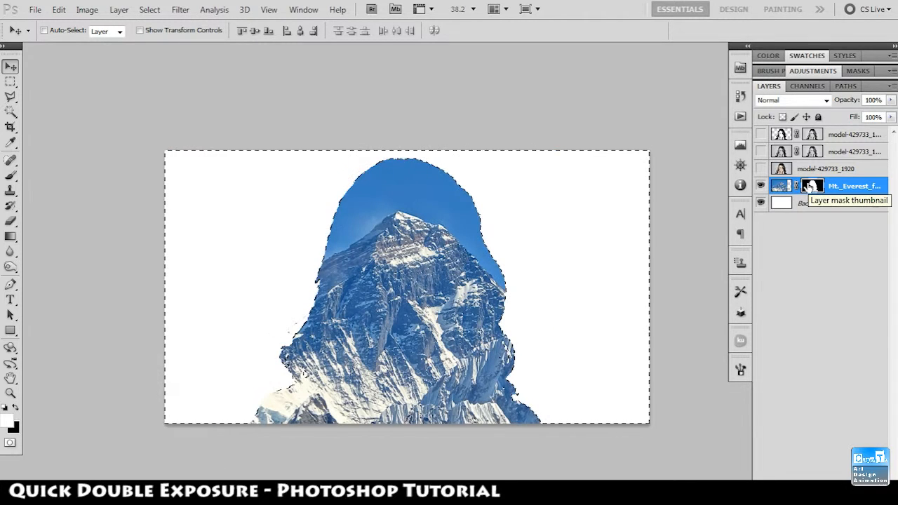
key("ctrl+d")
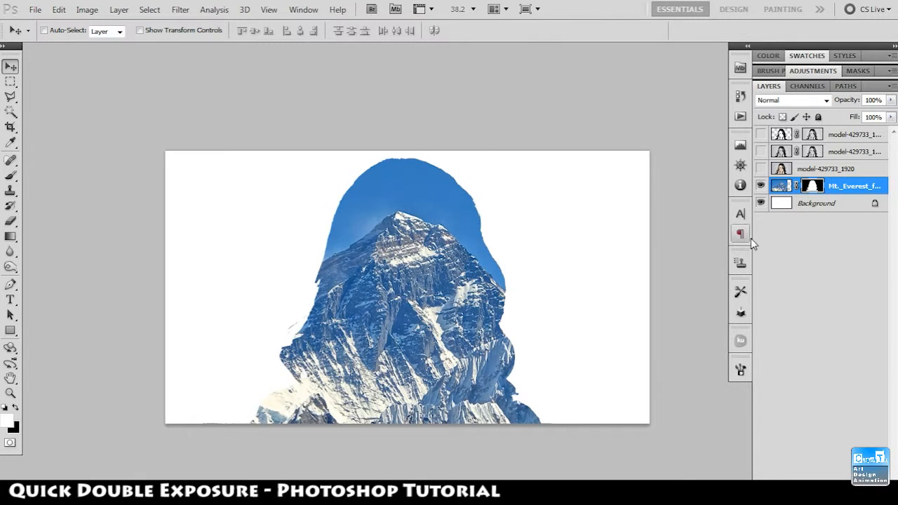
Step: Compare the two masked greyscale portraits over the silhouetted mountain by toggling their visibility, leaving both hidden
left_click(762, 151)
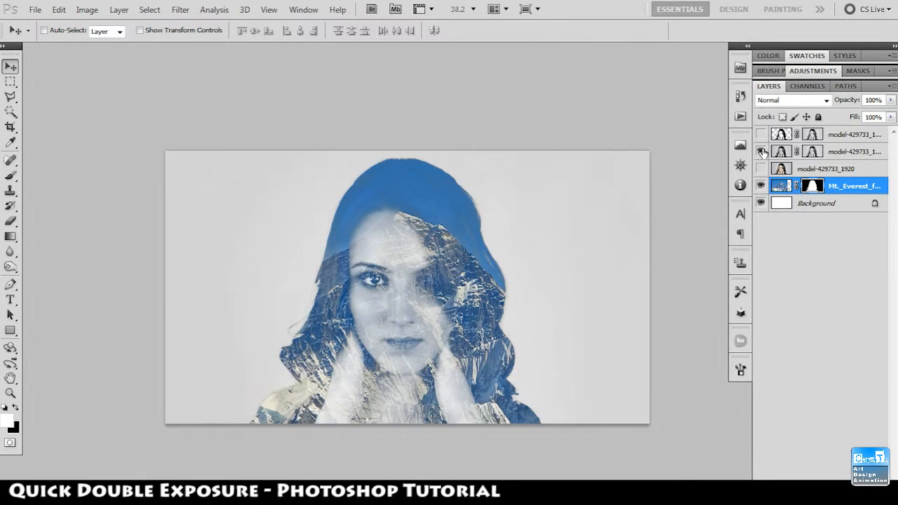
left_click(761, 134)
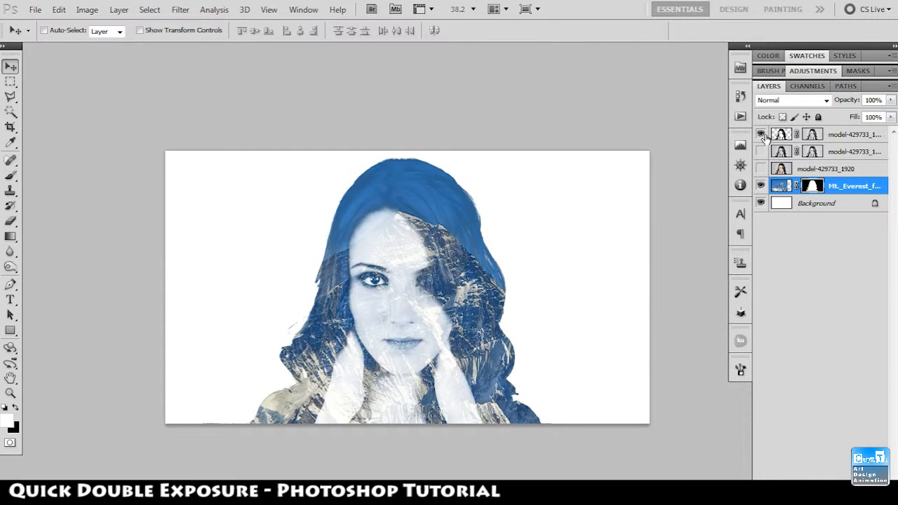
left_click(761, 134)
left_click(761, 151)
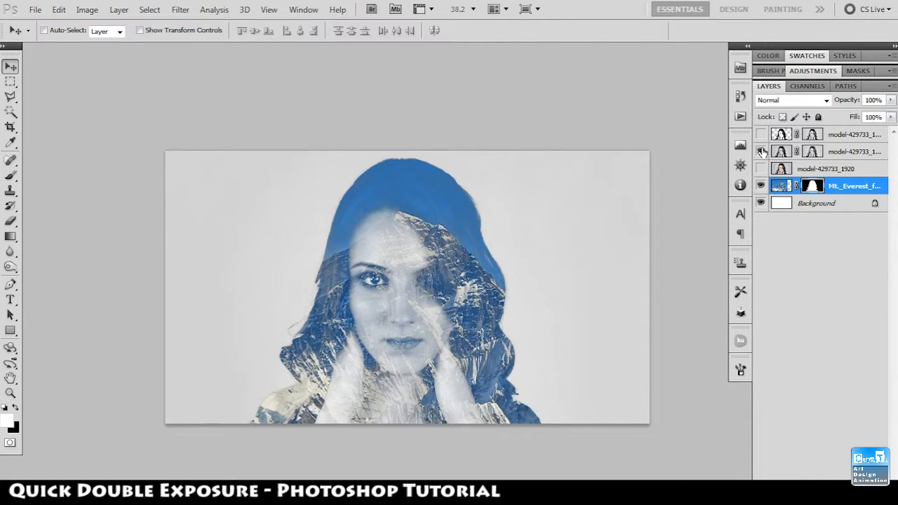
left_click(762, 152)
Step: Show the original colour portrait, mask it to the top portrait's silhouette, and check it against the mountain
left_click(760, 168)
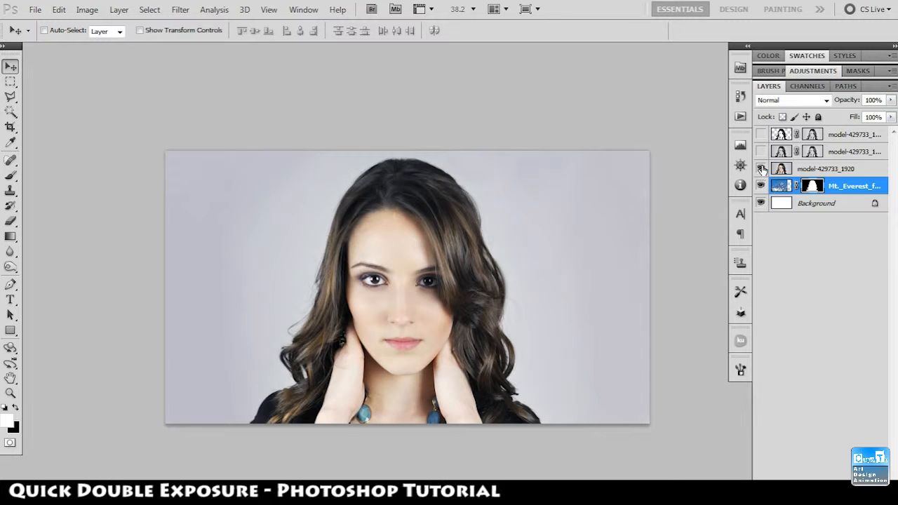
left_click(779, 138, "ctrl")
left_click(782, 170)
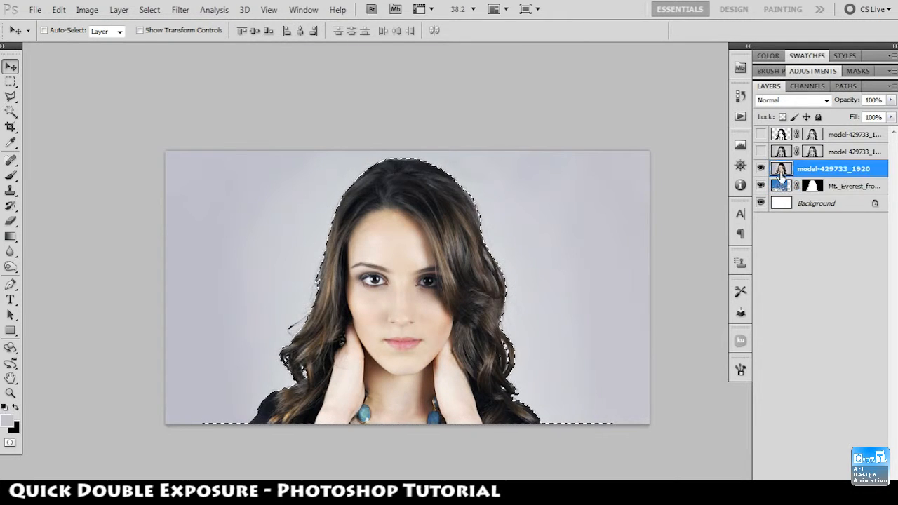
left_click(804, 495)
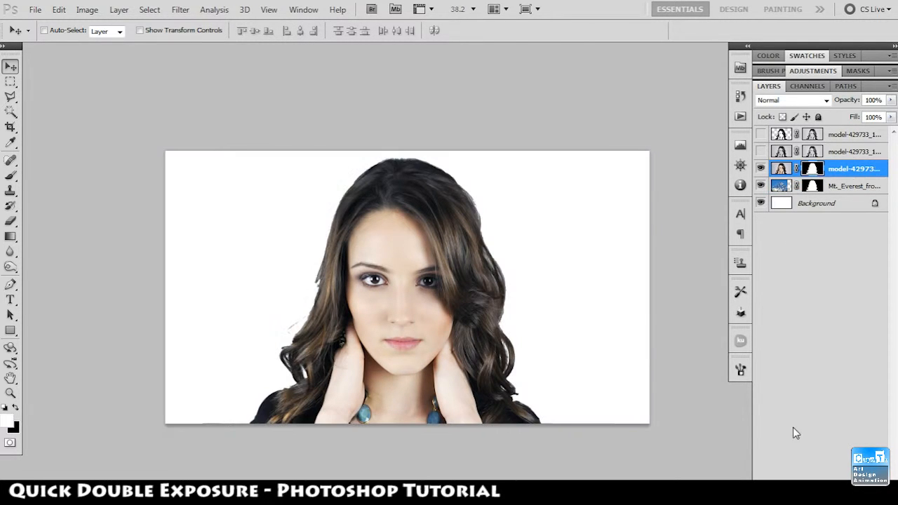
left_click(760, 169)
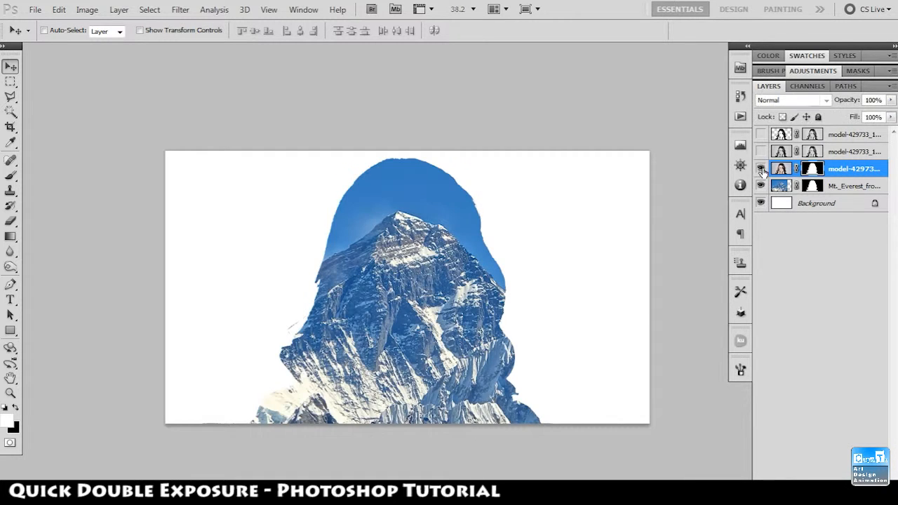
left_click(760, 169)
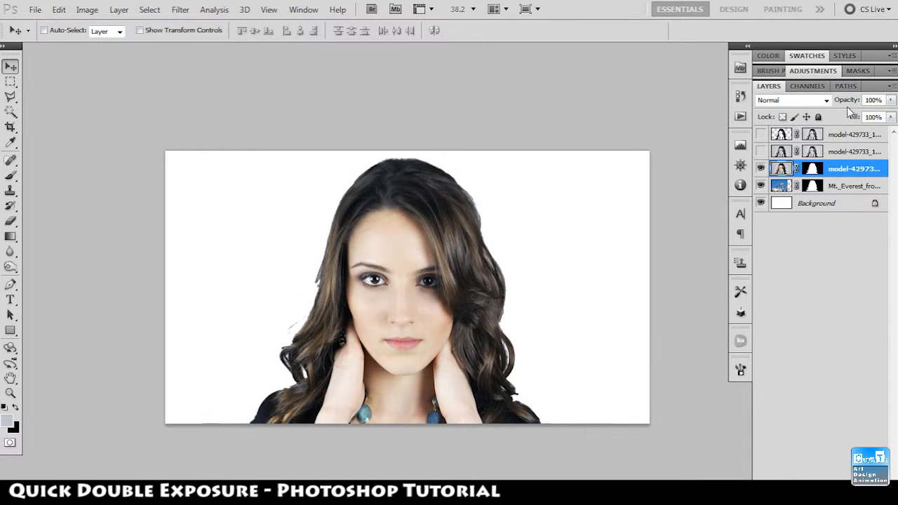
Step: Load a greyscale portrait's tonal mask as a selection, fill it with black on the colour portrait's mask, and deselect
mouse_move(846, 102)
left_mouse_down()
mouse_move(794, 117)
mouse_move(836, 113)
left_mouse_up()
left_click(812, 168, "ctrl")
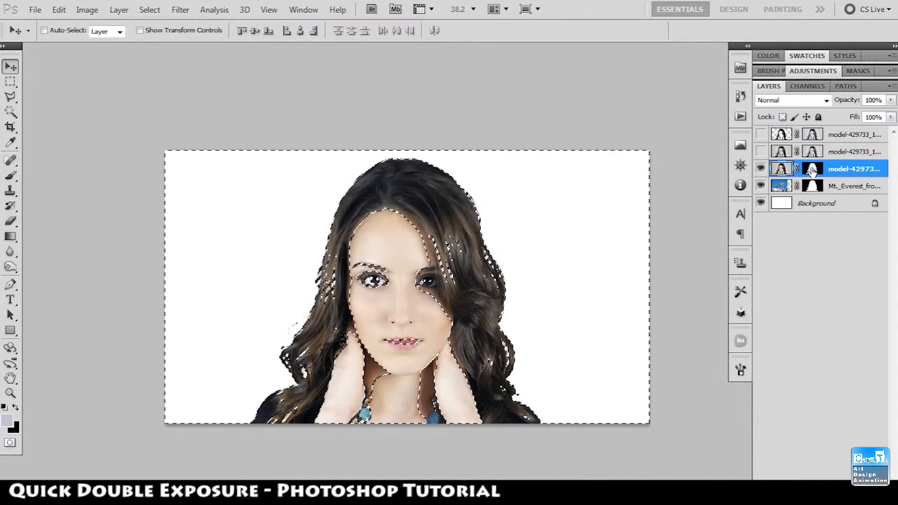
left_click(811, 170)
key("Delete")
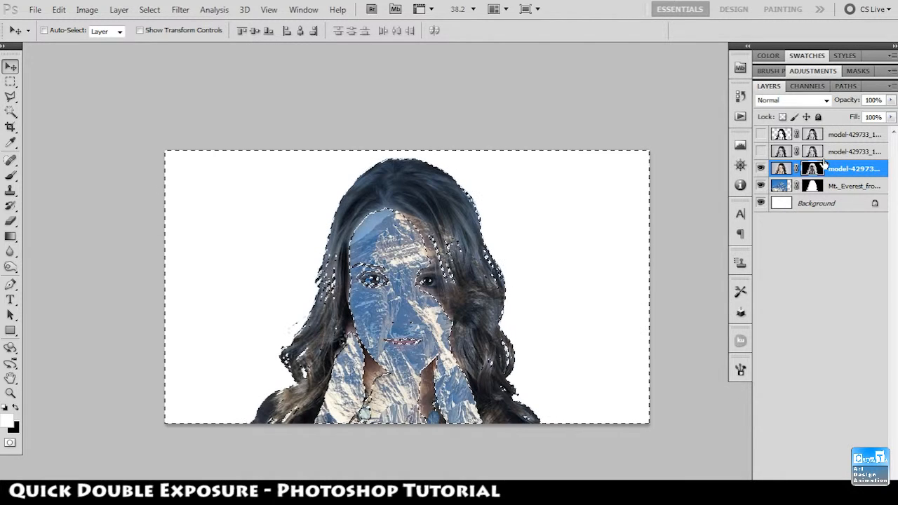
key("ctrl+d")
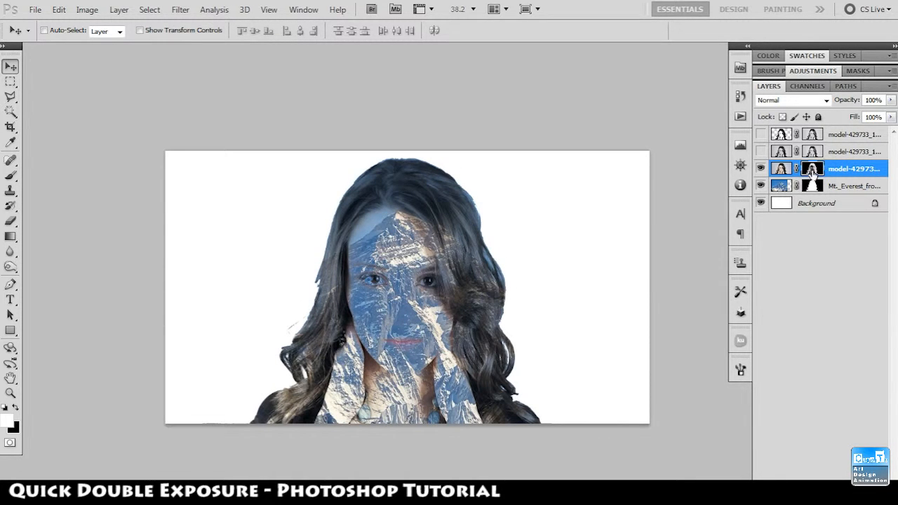
Step: Invert the colour portrait's layer mask so the mountain blends through her hair and clothing
key("ctrl+i")
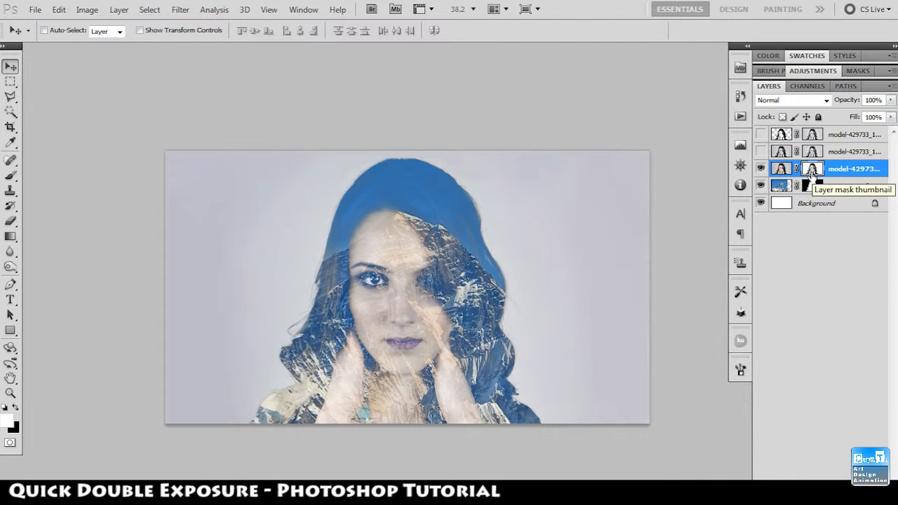
scroll(624, 110, "up", 3)
scroll(624, 110, "down", 1)
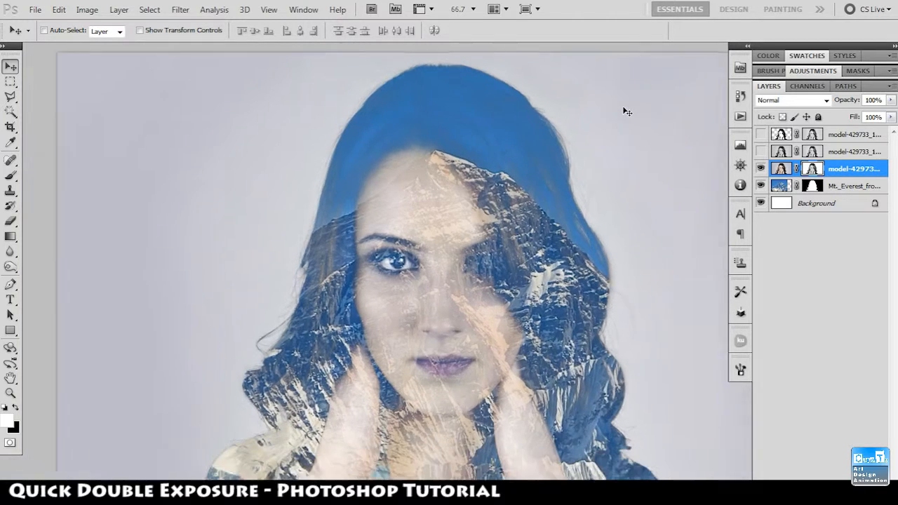
Step: Examine the colour double exposure in the different screen modes against a plain surround
scroll(623, 110, "down", 1)
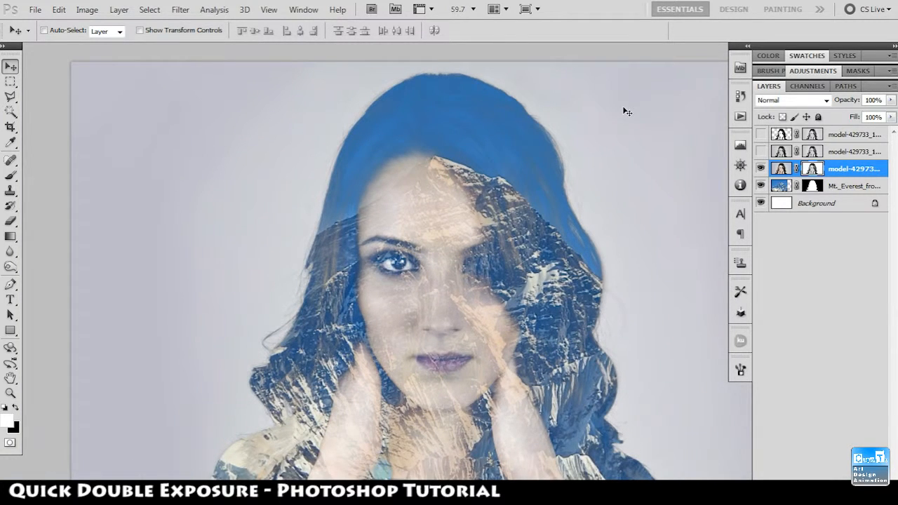
key("f")
key("f")
key("f")
key("f")
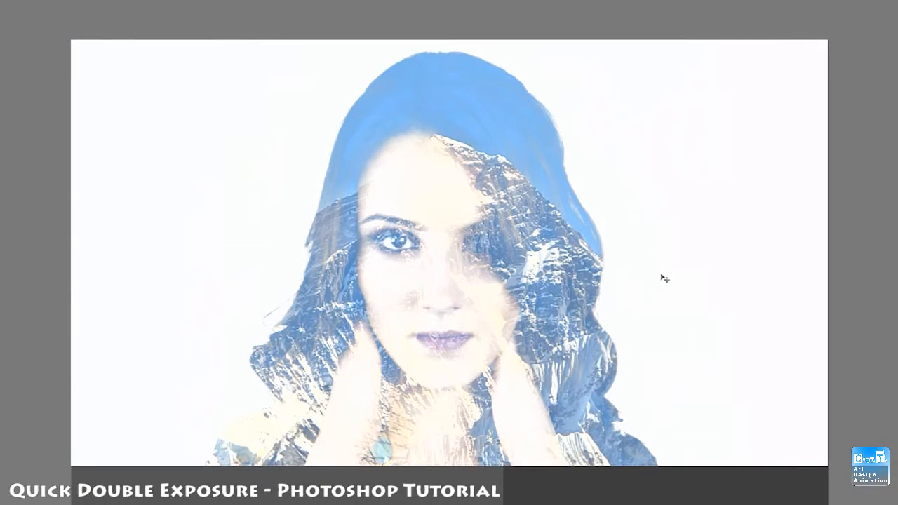
key("f")
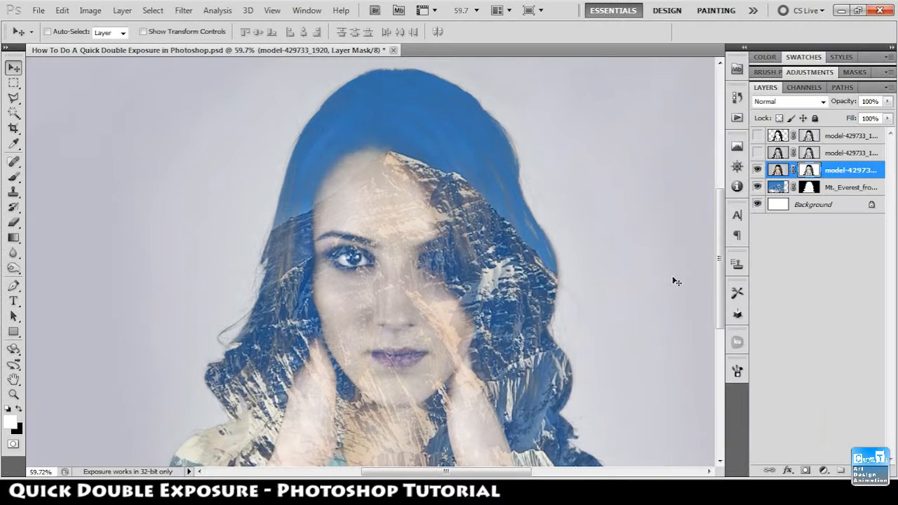
key("f")
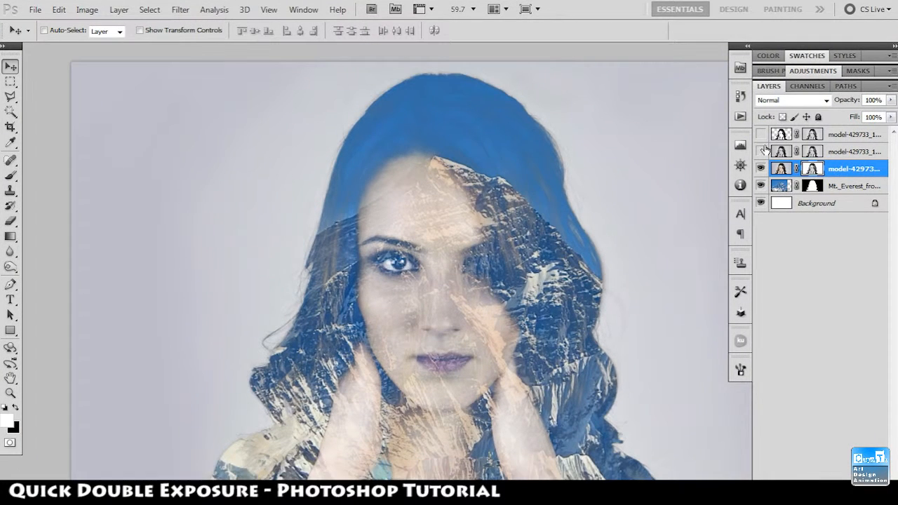
Step: Show the top greyscale portrait in place of the colour portrait and review the blend with the mountain
left_click(761, 136)
left_click(763, 174)
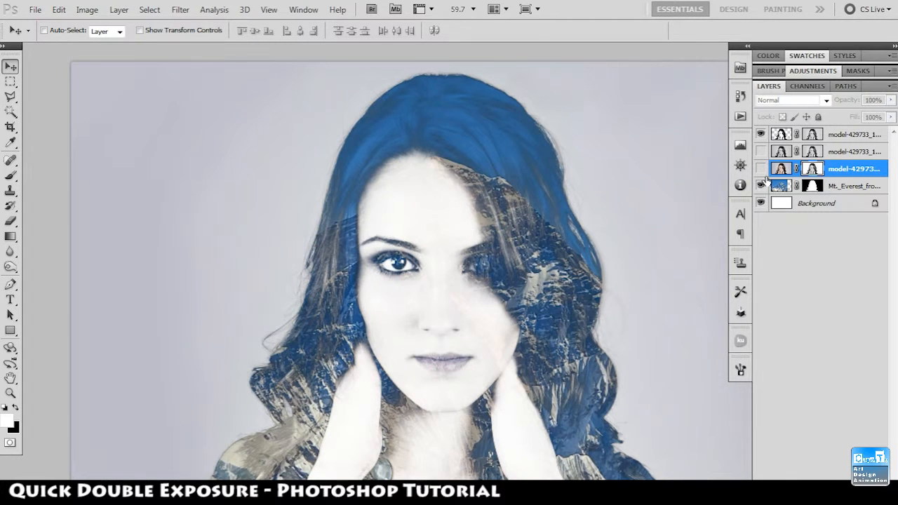
key("f")
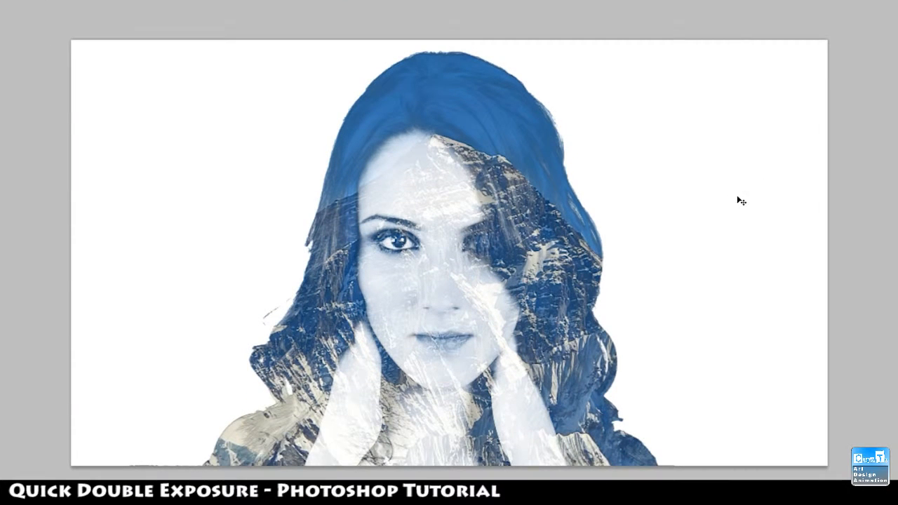
key("f")
key("f")
left_click_drag(651, 311, 644, 283)
left_click_drag(646, 283, 517, 278)
scroll(522, 281, "up", 2)
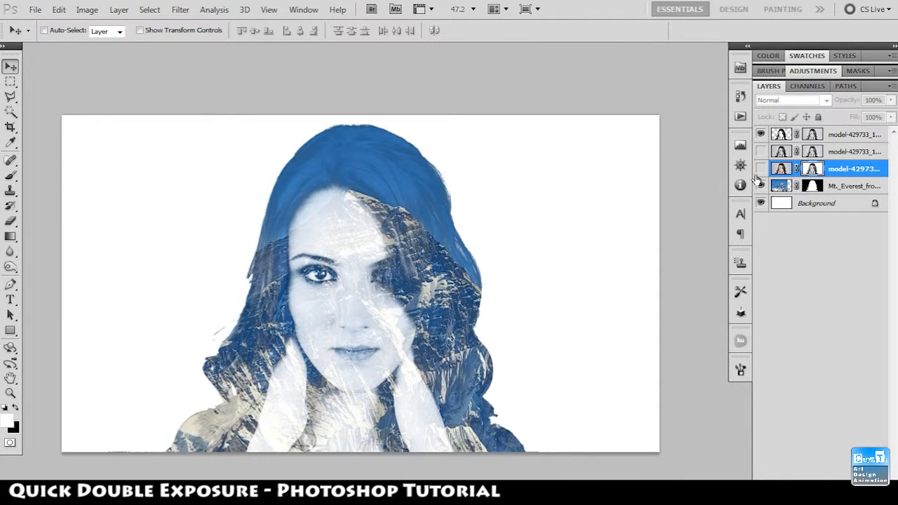
scroll(537, 257, "up", 3)
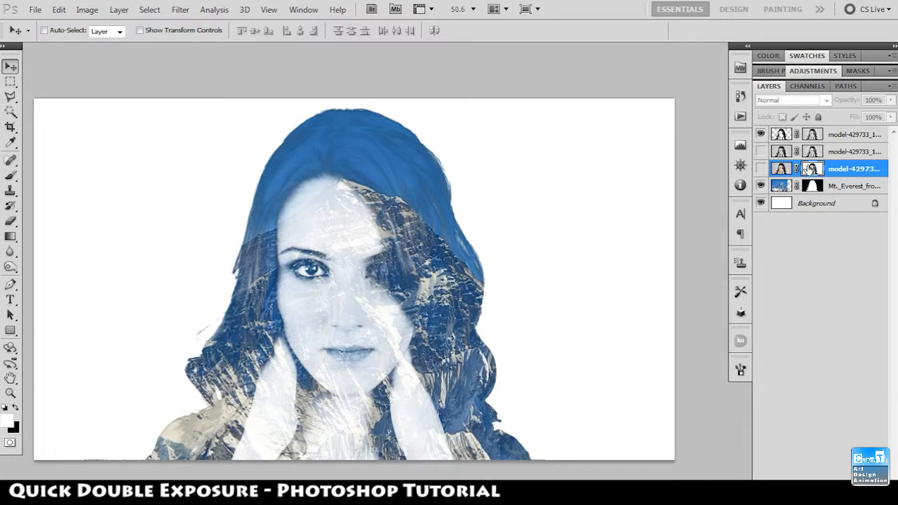
Step: Add an empty layer directly above the Background and set the Gradient tool to a radial gradient
left_click(838, 187)
left_click(840, 205)
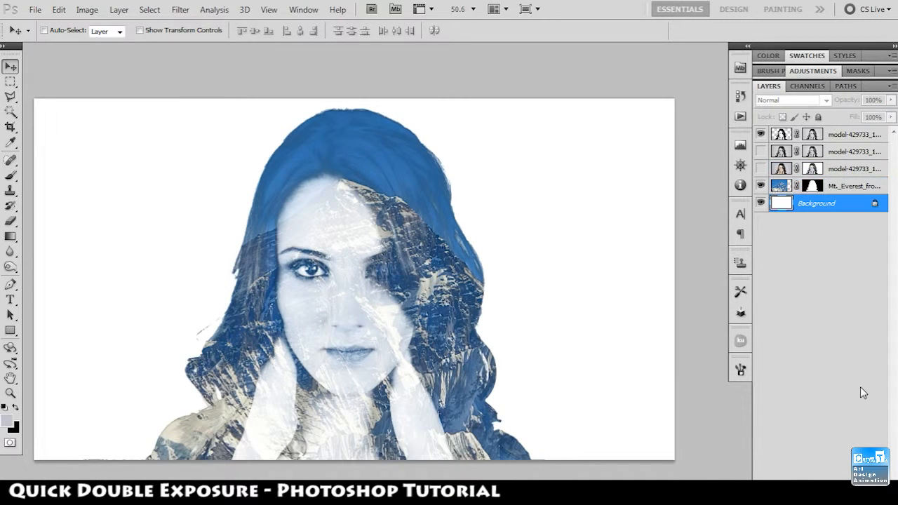
key("ctrl+alt+shift+n")
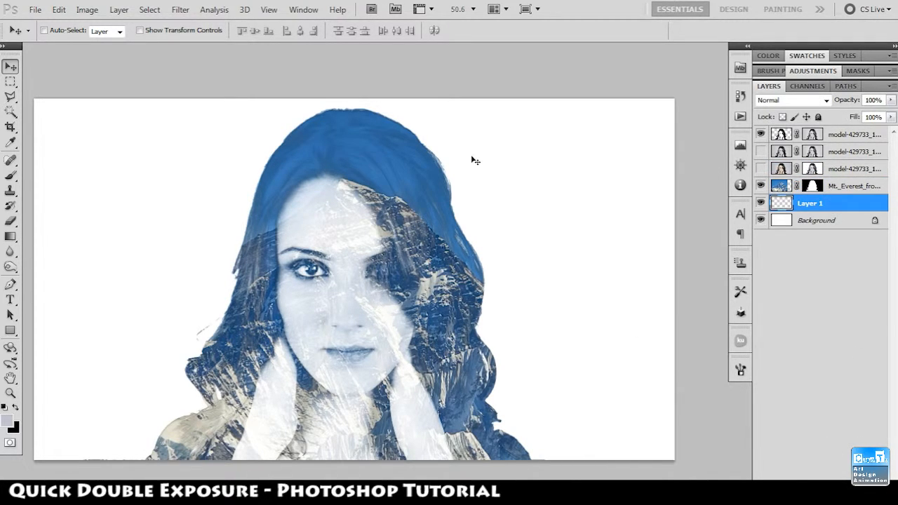
left_click(4, 46)
left_click(26, 145)
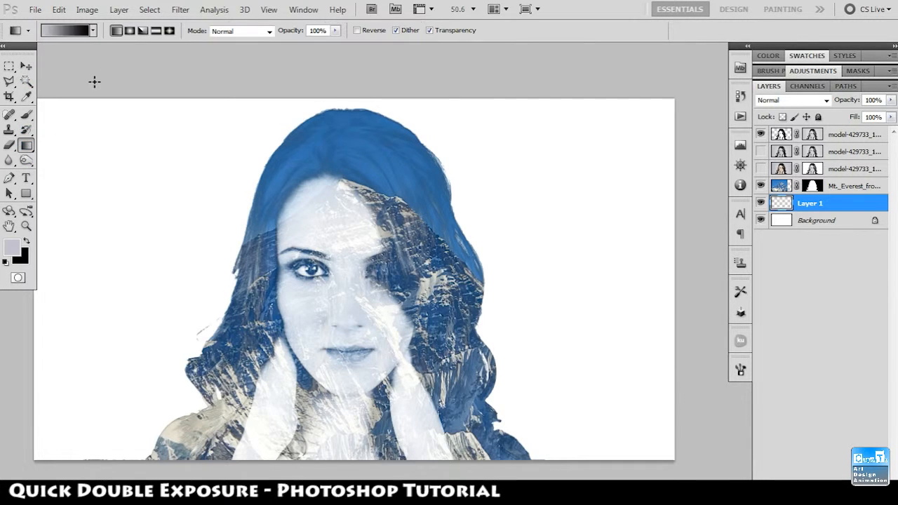
left_click(129, 31)
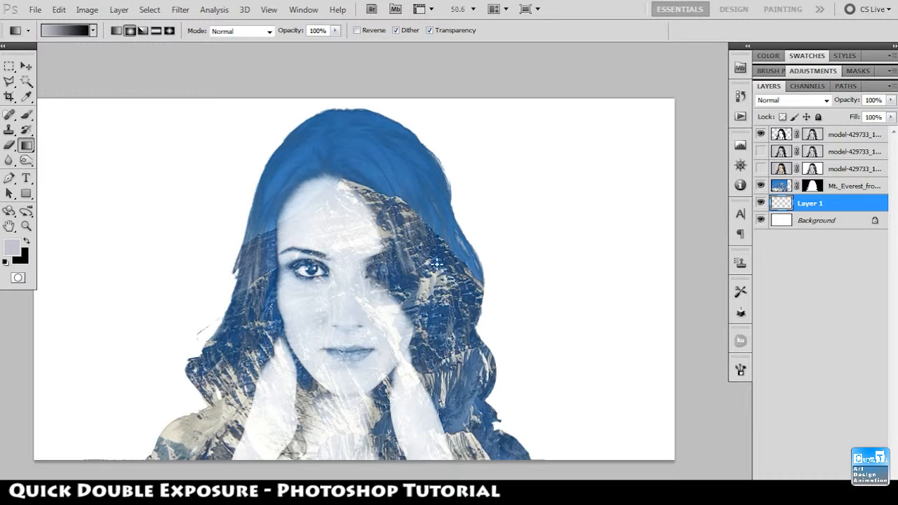
Step: Reset the colours to default and set the foreground colour to dark blue-grey #474b5a
key("d")
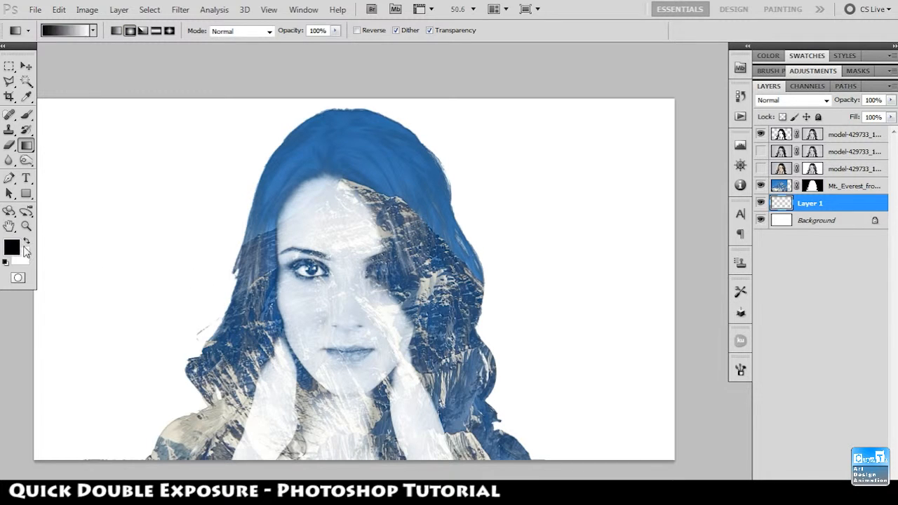
left_click(19, 247)
left_click_drag(561, 117, 551, 156)
left_click_drag(732, 180, 736, 161)
left_click_drag(558, 159, 587, 205)
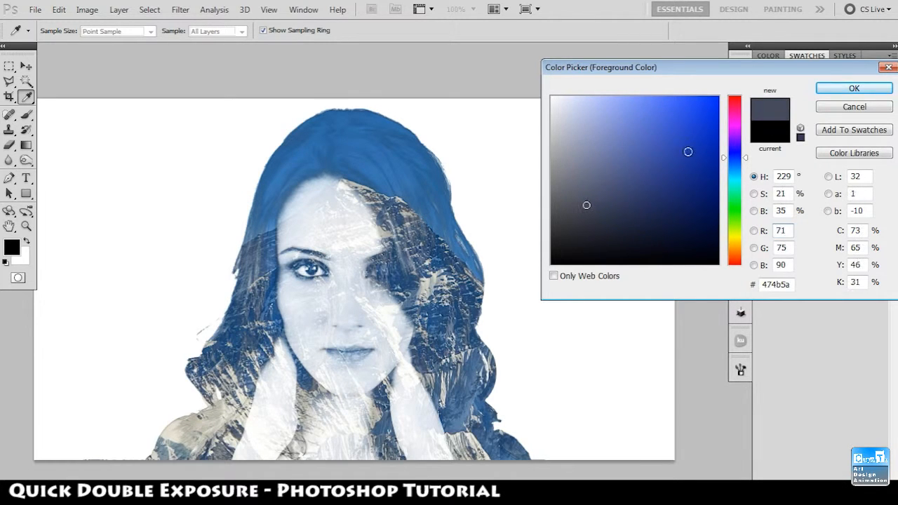
left_click(822, 95)
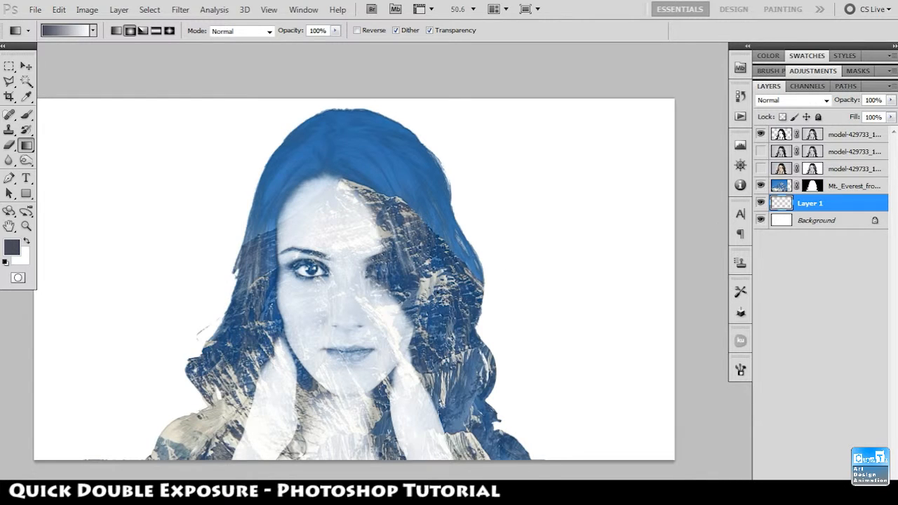
Step: Try a dark-centred radial gradient on the new layer, compare it with its inverted version, and undo it
left_click_drag(434, 331, 692, 125)
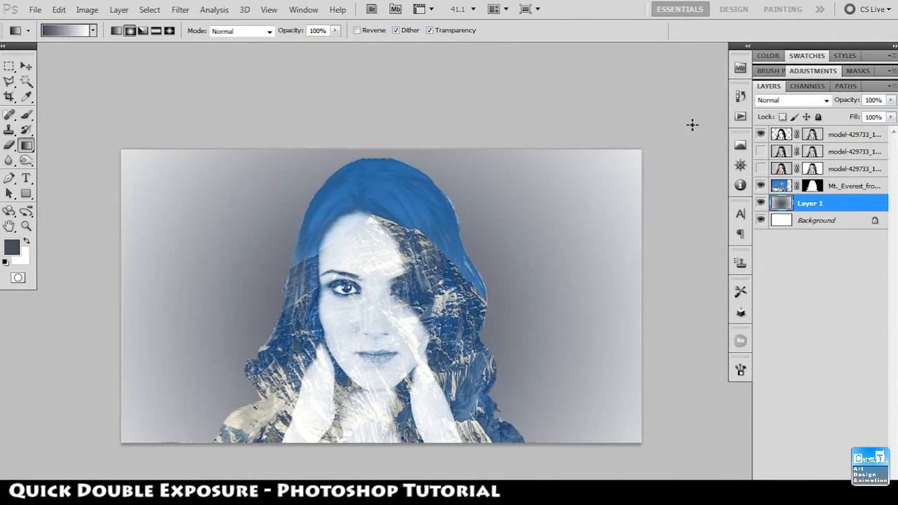
key("ctrl+i")
key("ctrl+i")
key("ctrl+i")
key("ctrl+i")
key("ctrl+alt+z")
Step: Swap the colours and fill the new layer with a radial gradient from white behind the model to blue-grey beyond the canvas corner
key("x")
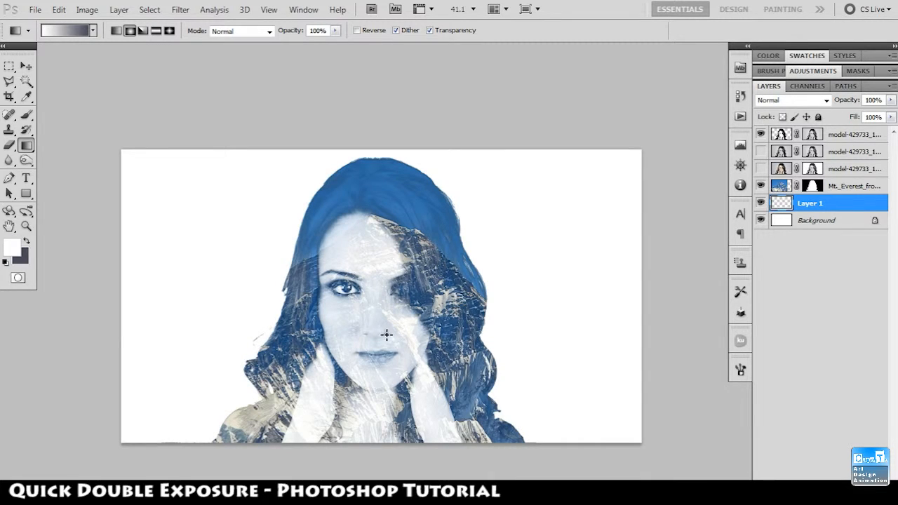
left_click_drag(391, 318, 692, 104)
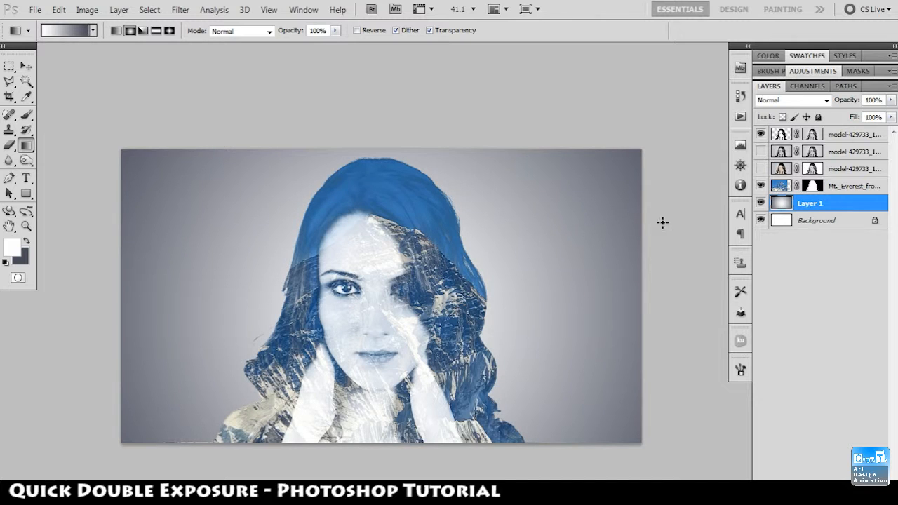
scroll(463, 331, "down", 2)
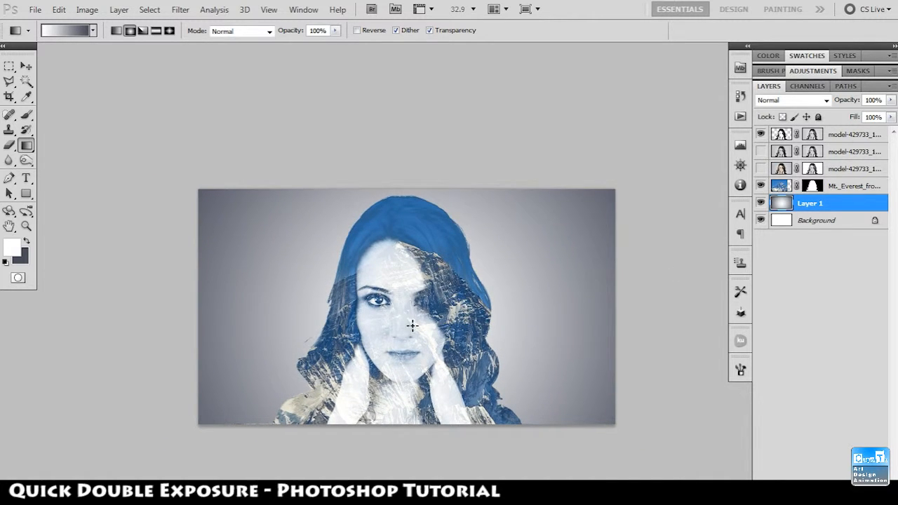
left_click_drag(412, 324, 676, 125)
left_click_drag(404, 329, 610, 155)
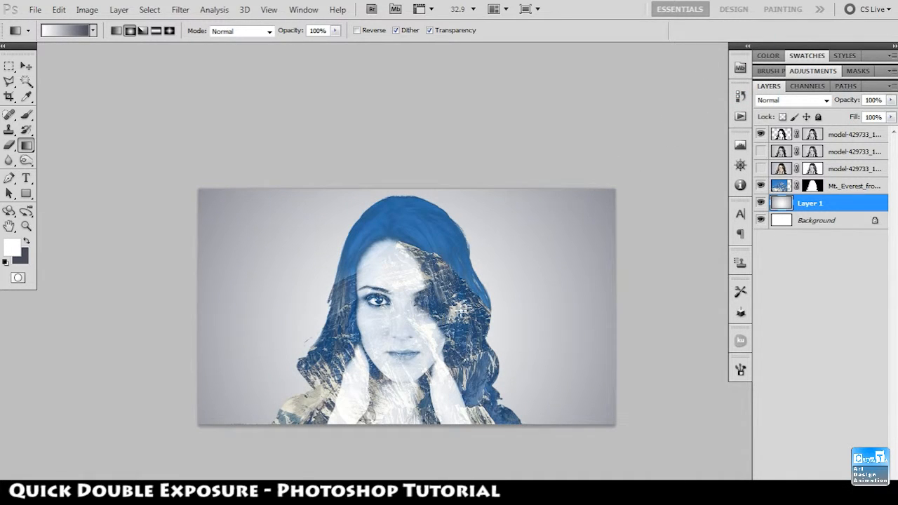
Step: Merge the Mt. Everest layer and all portrait layers above it into a single layer
left_click(800, 246)
scroll(385, 293, "up", 3)
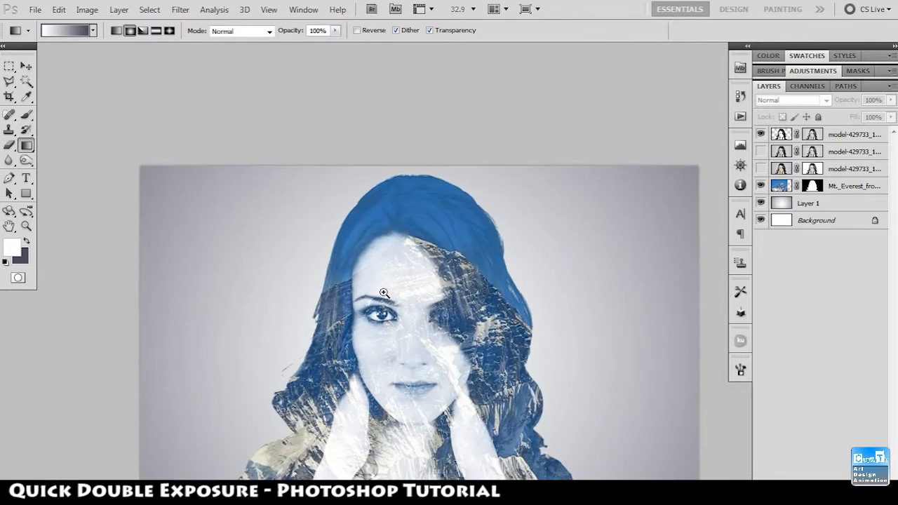
scroll(395, 297, "down", 2)
left_click_drag(463, 315, 445, 276)
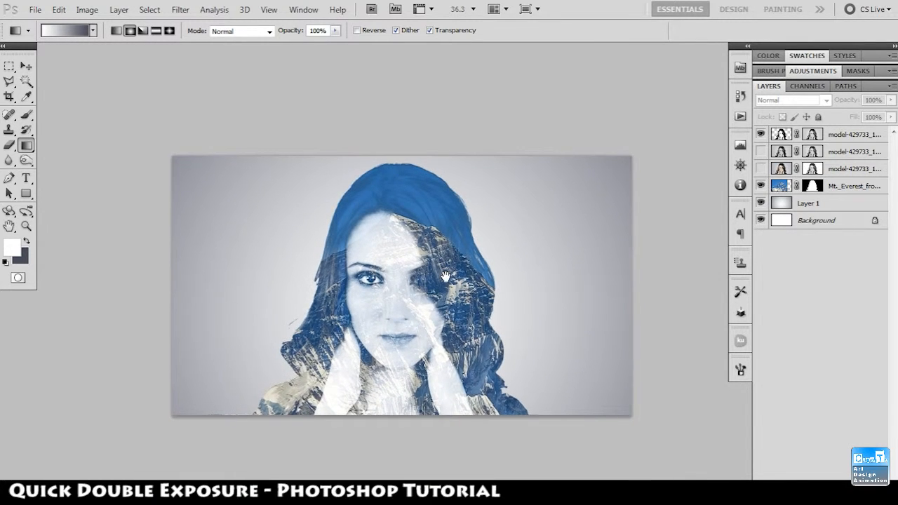
left_click(830, 188)
left_click(837, 142, "shift")
right_click(837, 143)
left_click(754, 419)
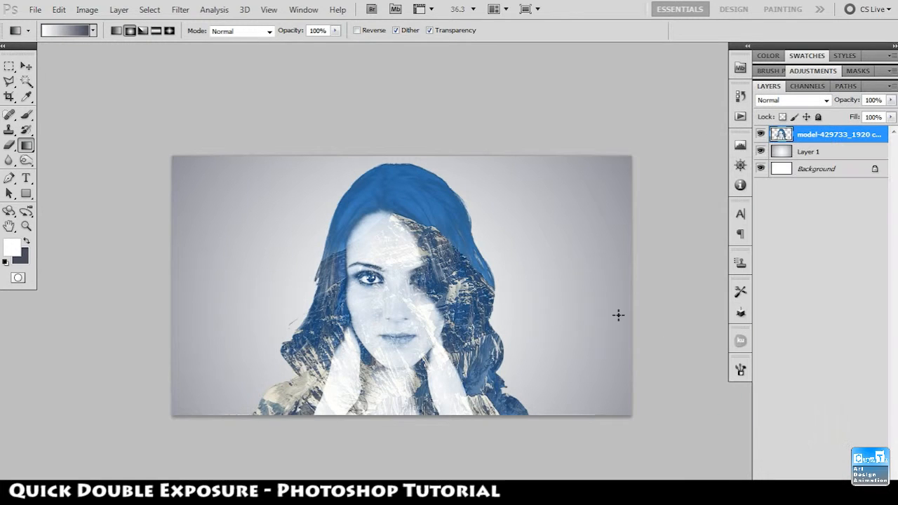
Step: Check the merged cutout on transparency by hiding the gradient and Background layers, toggling the cutout, and showing them all again
scroll(397, 252, "up", 1)
left_click(760, 151)
left_click(760, 168)
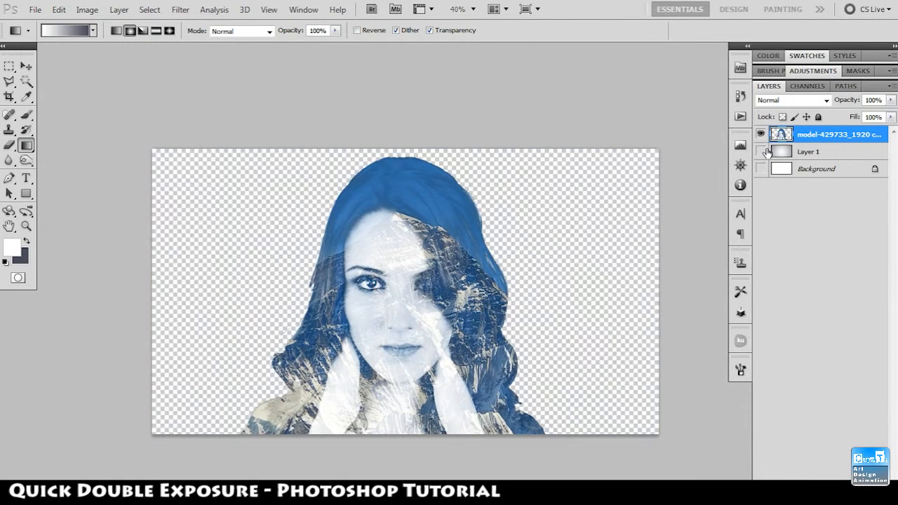
left_click(761, 136)
left_click(762, 135)
left_click(761, 135)
left_click(761, 169)
left_click(761, 151)
Step: Load the merged model layer's outline as a selection and invert it to cover the surrounding area
left_click(781, 134, "ctrl")
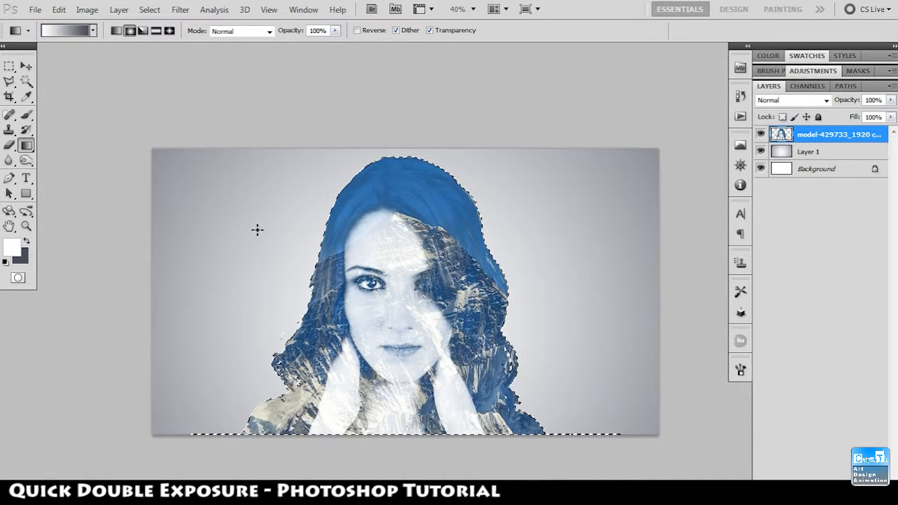
key("ctrl+shift+i")
left_click(119, 10)
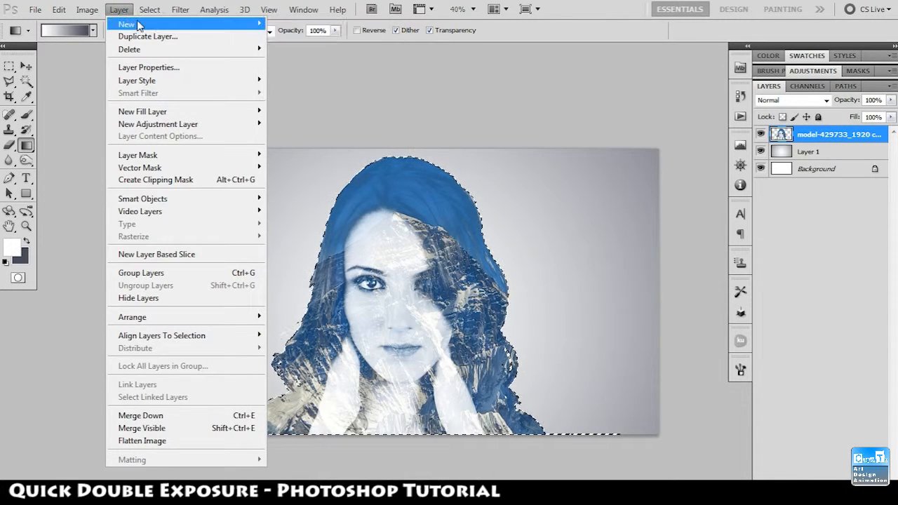
left_click(121, 10)
left_click(148, 9)
left_click(158, 59)
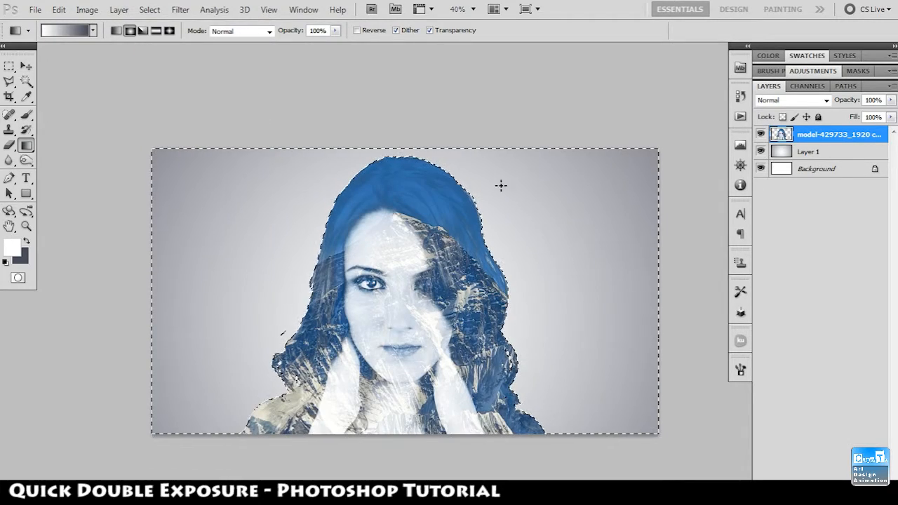
Step: Inspect the inverted selection's edge along the model's shoulder up close, previewing it with Refine Edge
left_click_drag(260, 355, 340, 268)
left_click_drag(250, 296, 313, 354)
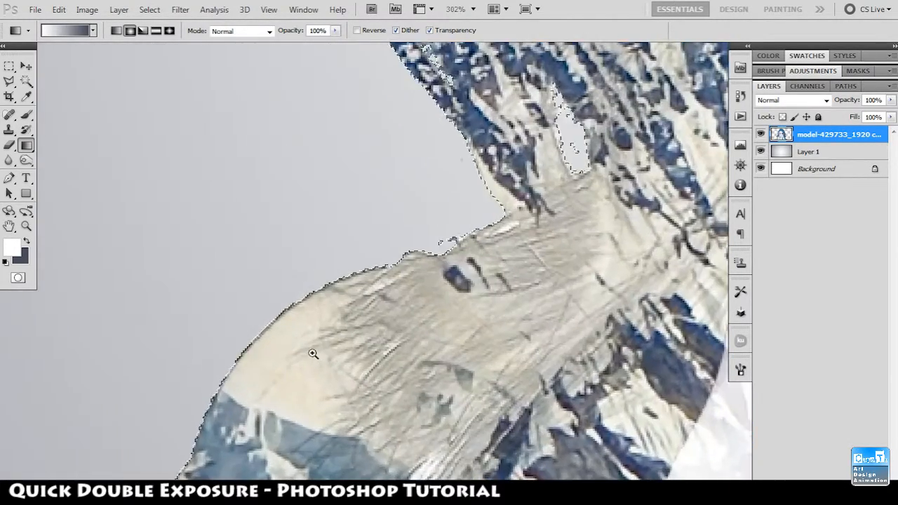
left_click(148, 10)
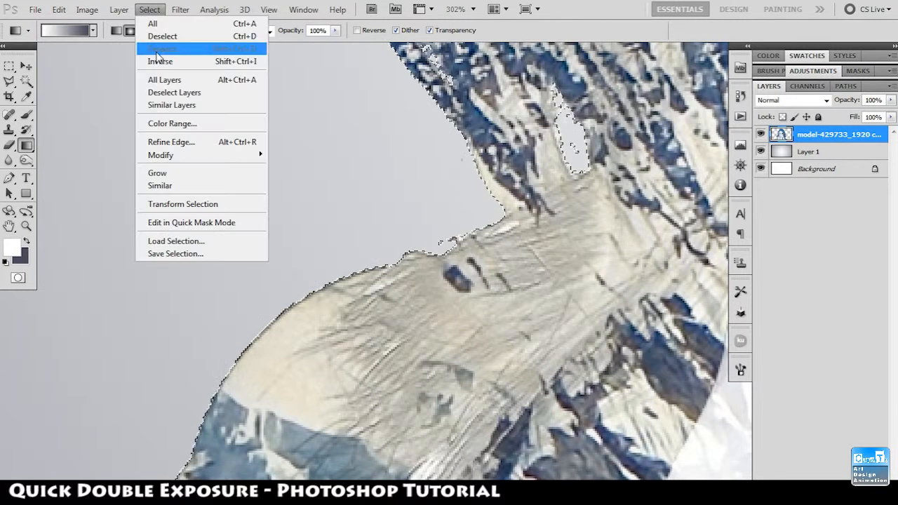
mouse_move(176, 156)
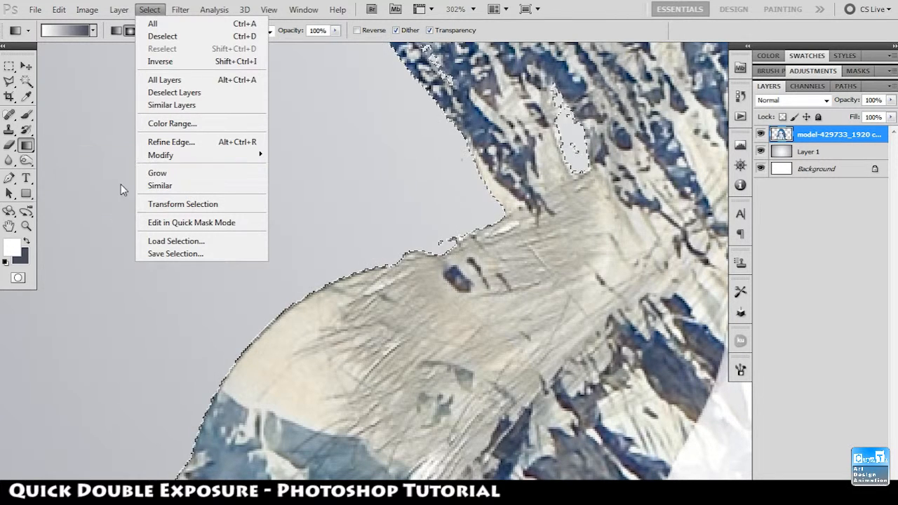
key("alt+ctrl+r")
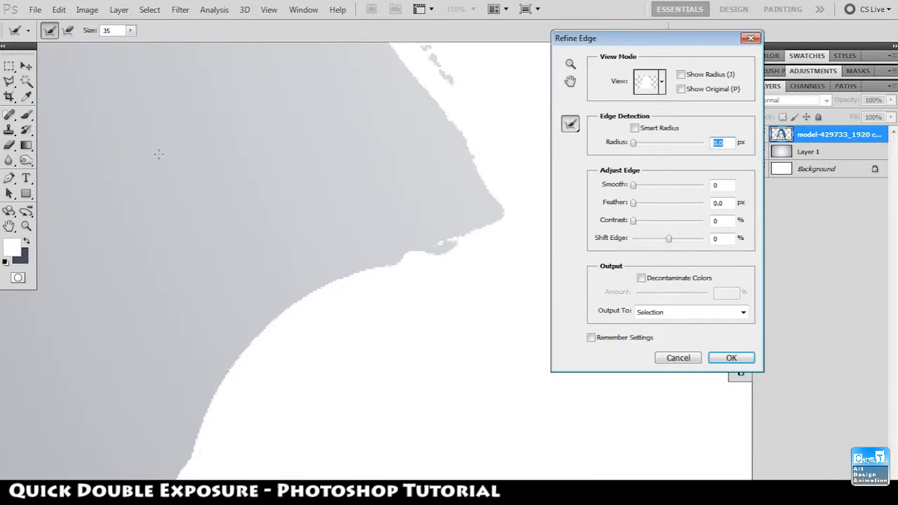
key("Return")
Step: Feather the inverted selection by 2 pixels
left_click(149, 9)
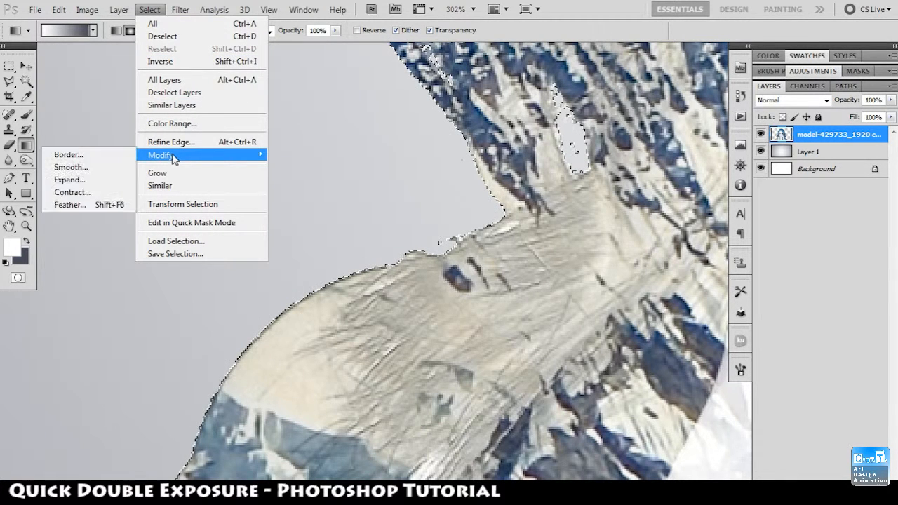
left_click(98, 205)
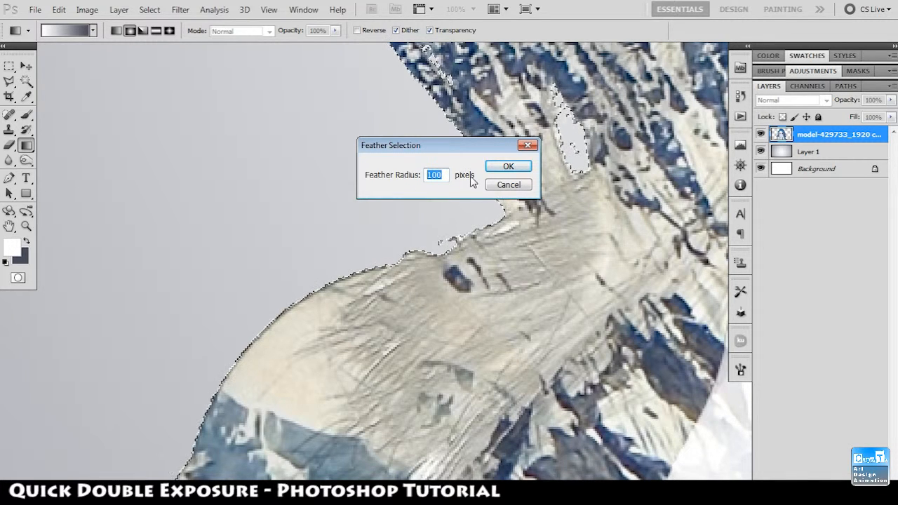
type("2")
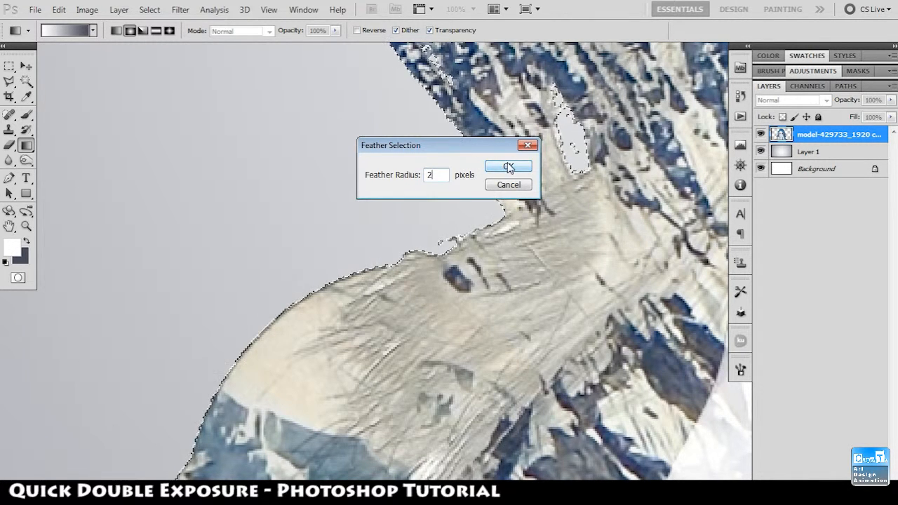
left_click(510, 167)
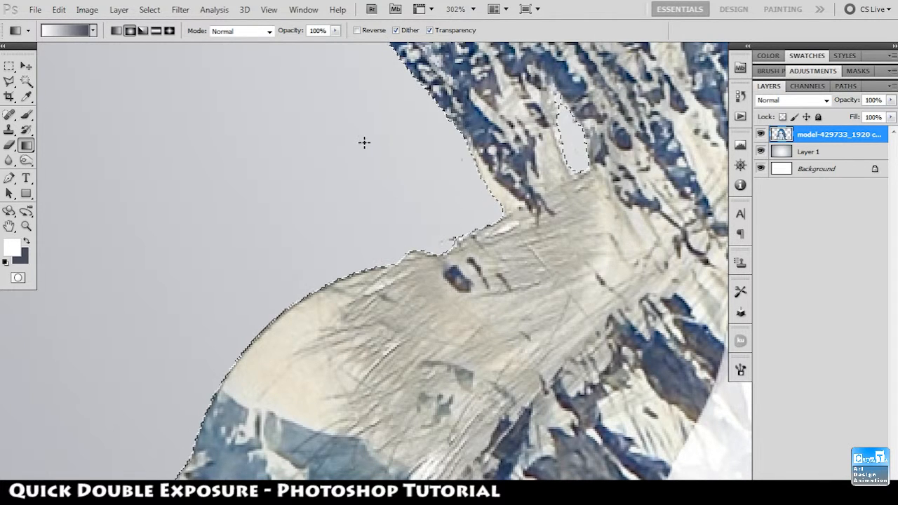
Step: Try clearing the area around the cutout, and feather the inverted selection by 5 pixels
key("Delete")
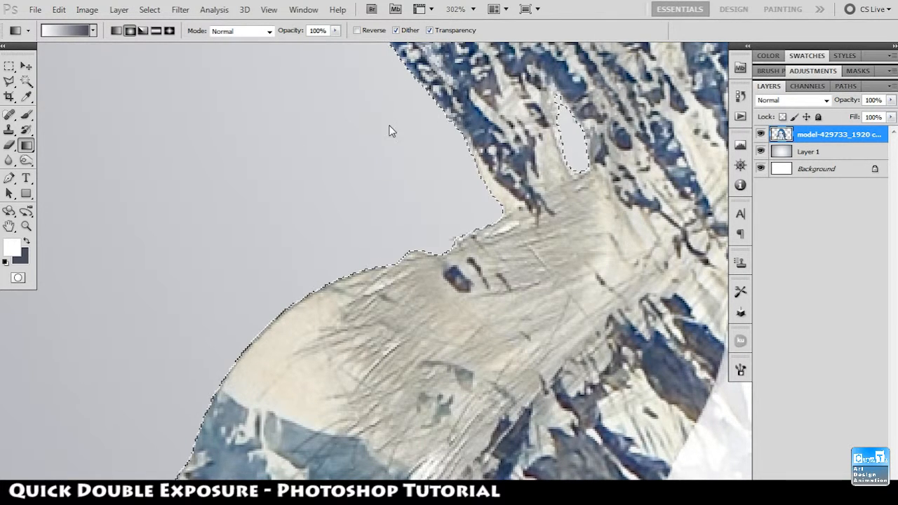
key("ctrl+d")
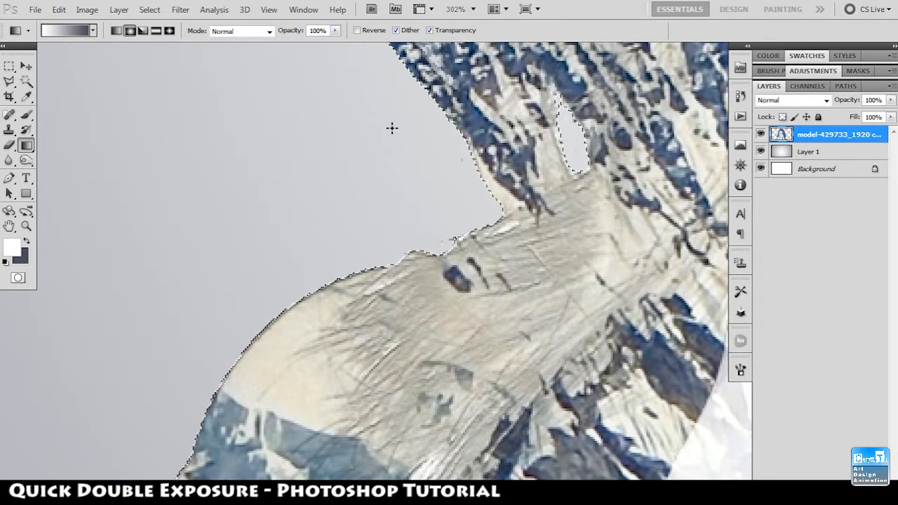
key("shift+F6")
type("5")
key("Return")
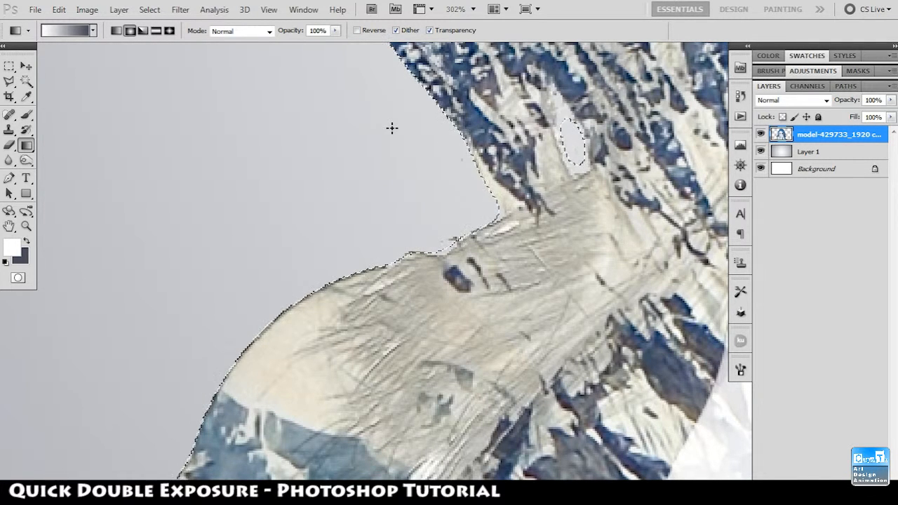
Step: Feather the inverted selection once more and try clearing the area around the cutout again
key("shift+F6")
key("Return")
key("Delete")
Step: Apply a Gaussian Blur with a 0.8-pixel radius to the selected edge area of the model layer, and deselect
left_click(150, 10)
mouse_move(180, 9)
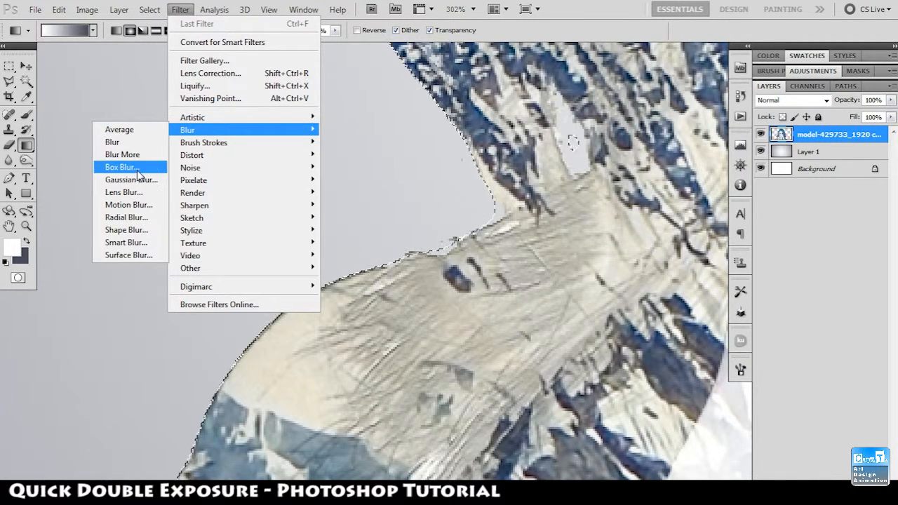
left_click(133, 179)
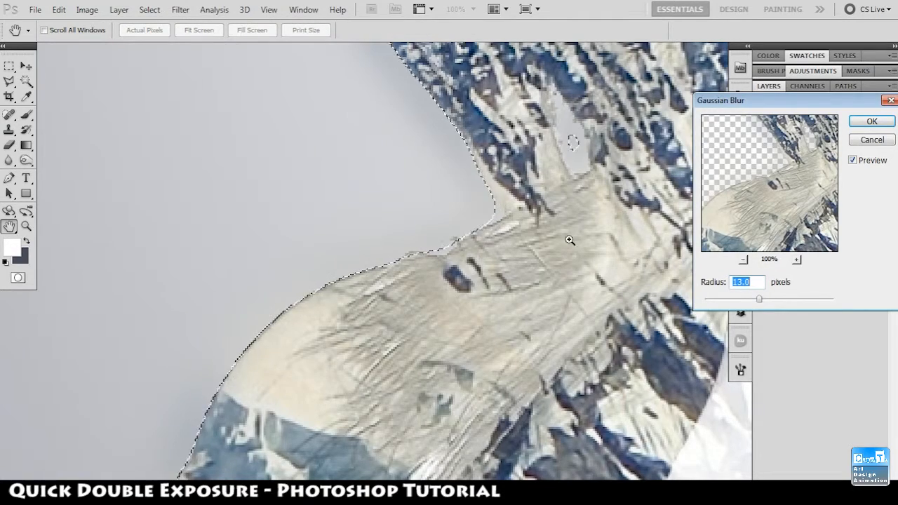
left_click_drag(569, 243, 503, 207)
left_click_drag(669, 168, 423, 292)
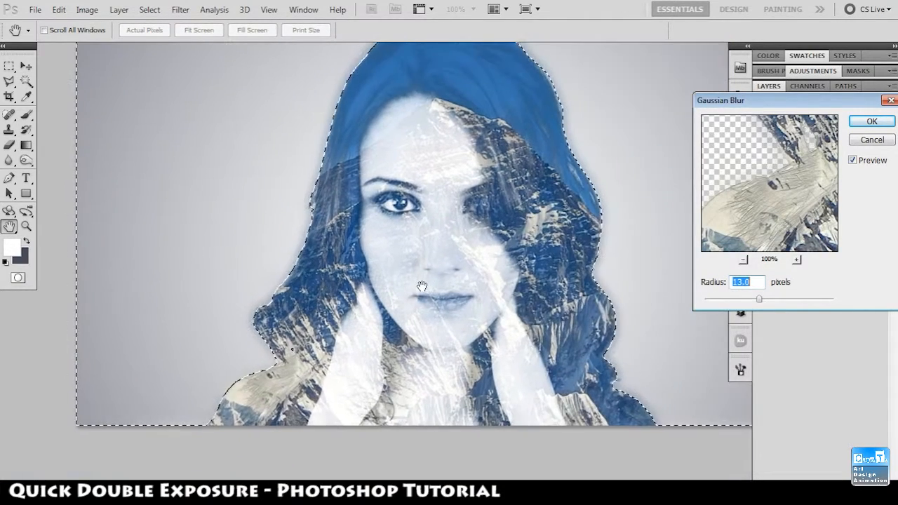
left_click_drag(760, 301, 712, 298)
scroll(757, 192, "up", 2)
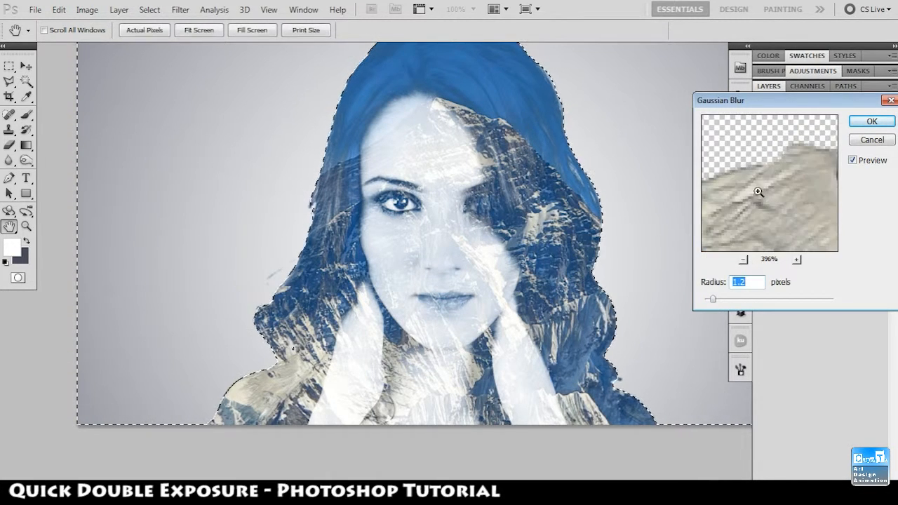
scroll(757, 170, "up", 5)
left_click_drag(761, 176, 787, 170)
left_click_drag(712, 299, 709, 299)
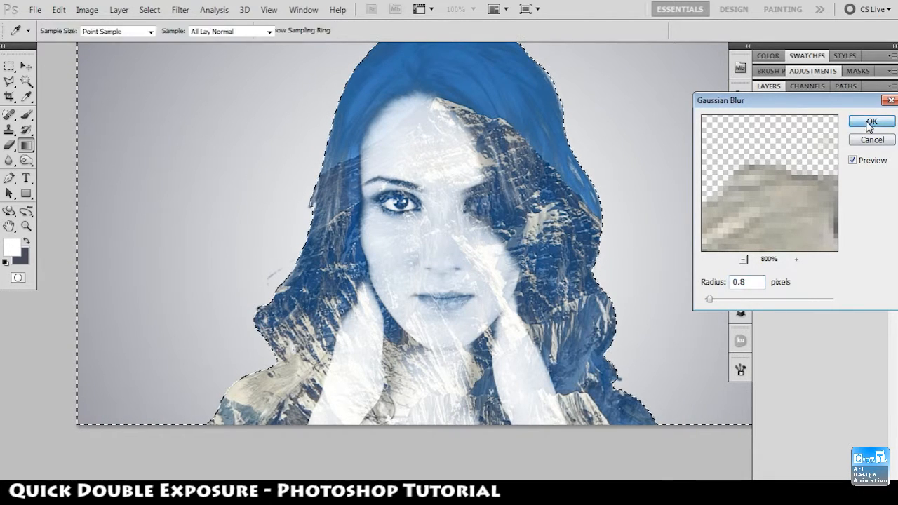
left_click(870, 121)
key("ctrl+d")
Step: Examine the blurred cutout edge along the hair and shoulder up close, briefly restoring the selection and clearing it
mouse_move(621, 227)
left_mouse_down()
mouse_move(610, 227)
mouse_move(619, 237)
left_mouse_up()
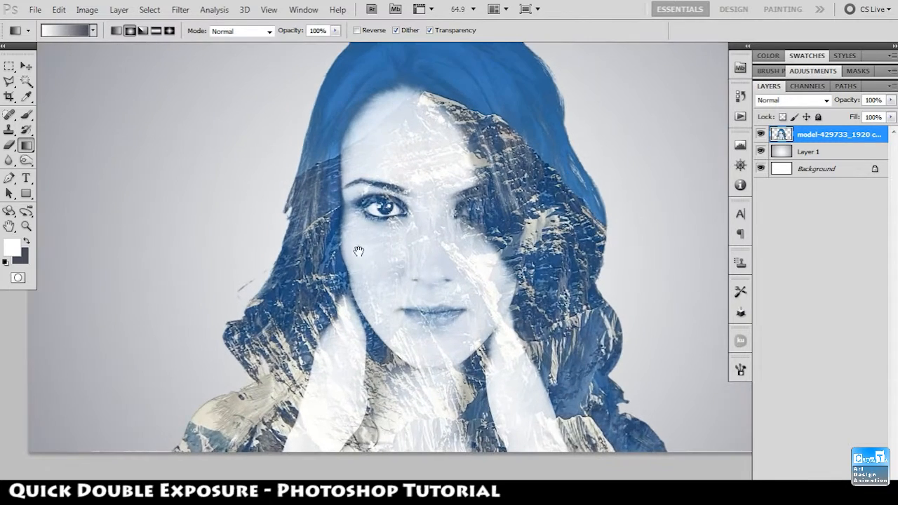
left_click_drag(248, 309, 428, 345)
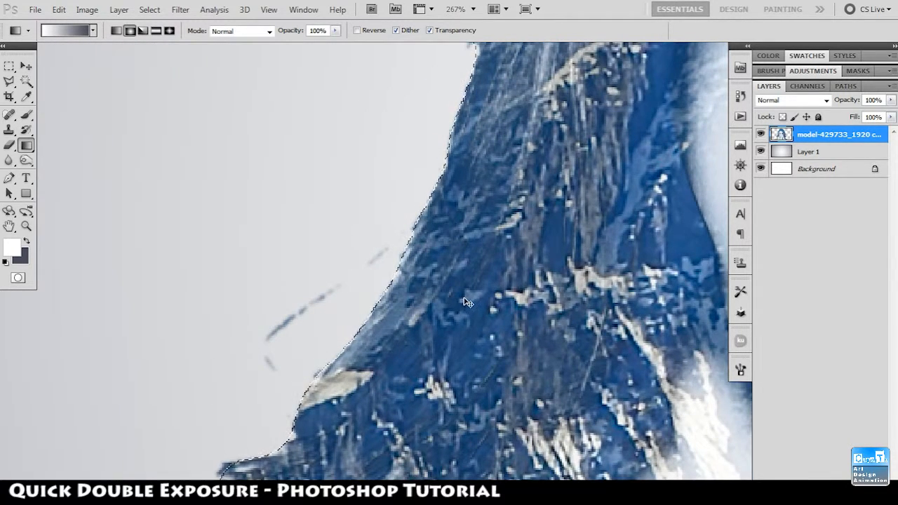
key("ctrl+shift+d")
key("ctrl+d")
left_click_drag(469, 292, 393, 229)
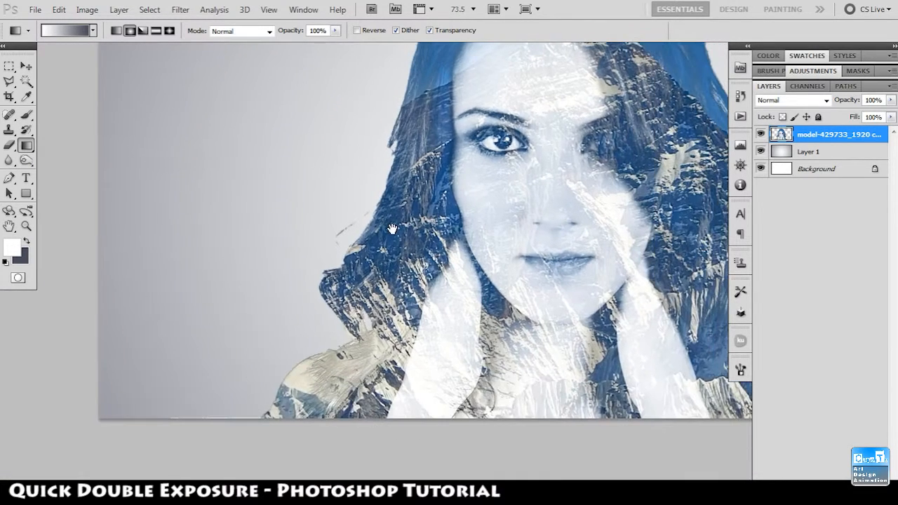
left_click_drag(385, 165, 409, 210)
key("b")
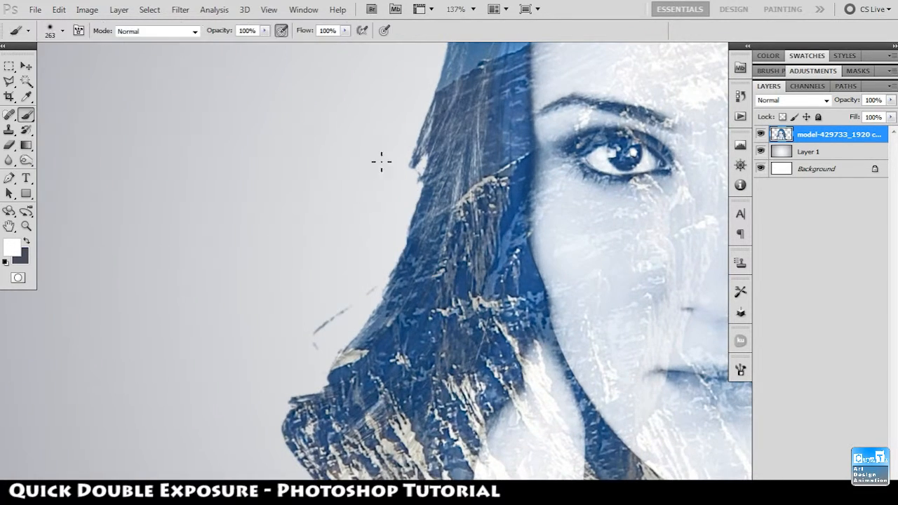
left_click(382, 171)
left_click_drag(280, 178, 282, 187)
left_click_drag(416, 146, 413, 169)
left_click_drag(423, 122, 414, 168)
key("ctrl+alt+z")
key("ctrl+alt+z")
Step: Try trimming the outer edge of the hair beside the face with a 37-pixel eraser, and enlarge the eraser to 63 pixels
key("e")
mouse_move(359, 176)
left_mouse_down()
mouse_move(370, 184)
mouse_move(352, 183)
left_mouse_up()
left_click_drag(418, 170, 408, 125)
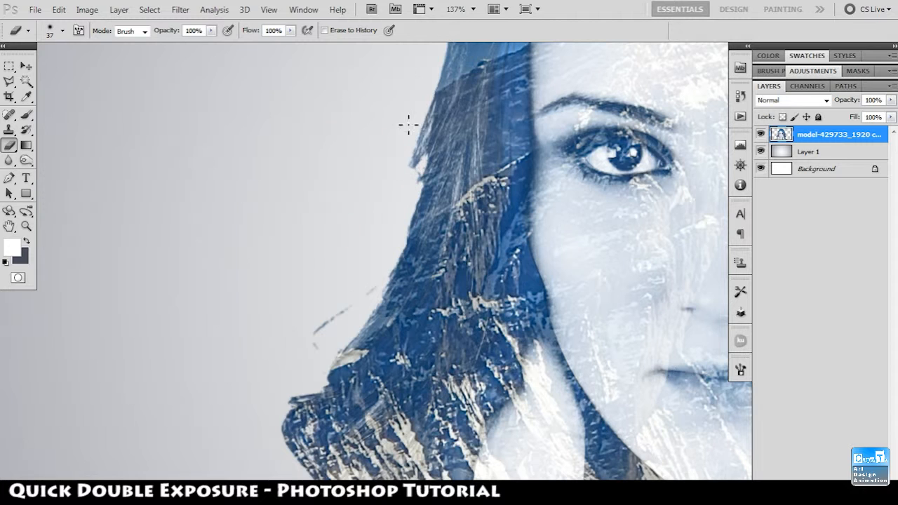
left_click_drag(399, 171, 411, 130)
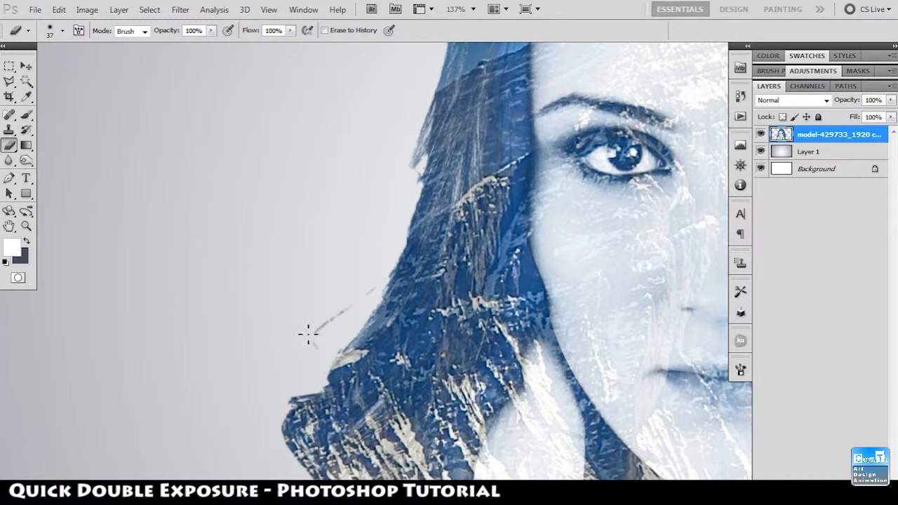
left_click_drag(294, 386, 282, 436)
left_click_drag(323, 386, 413, 175)
scroll(406, 246, "down", 3)
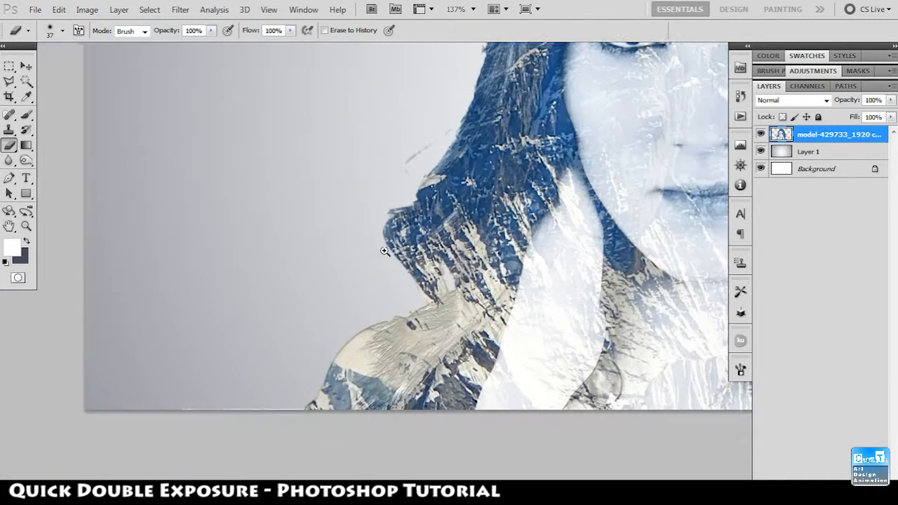
left_click_drag(334, 352, 343, 350, "alt")
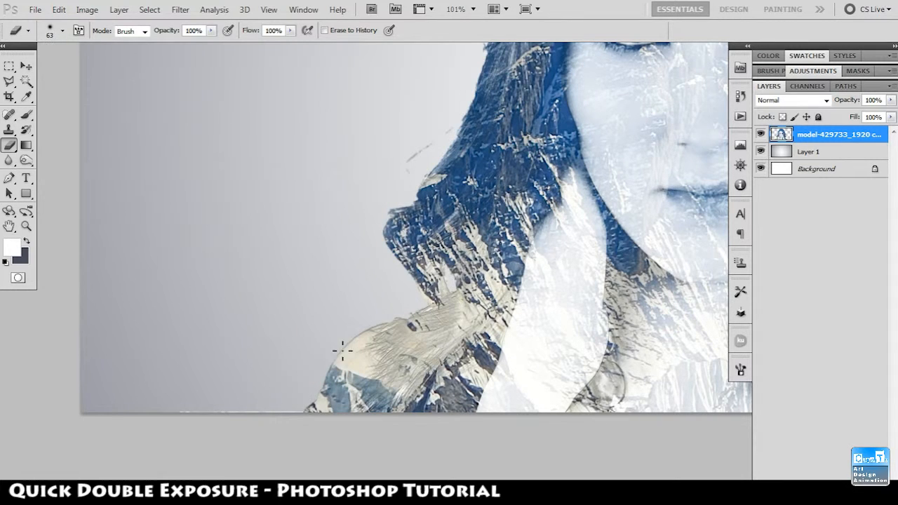
Step: Add a layer mask to the model layer and try painting black on it along the shoulder edge, undoing the stroke
left_click(809, 496)
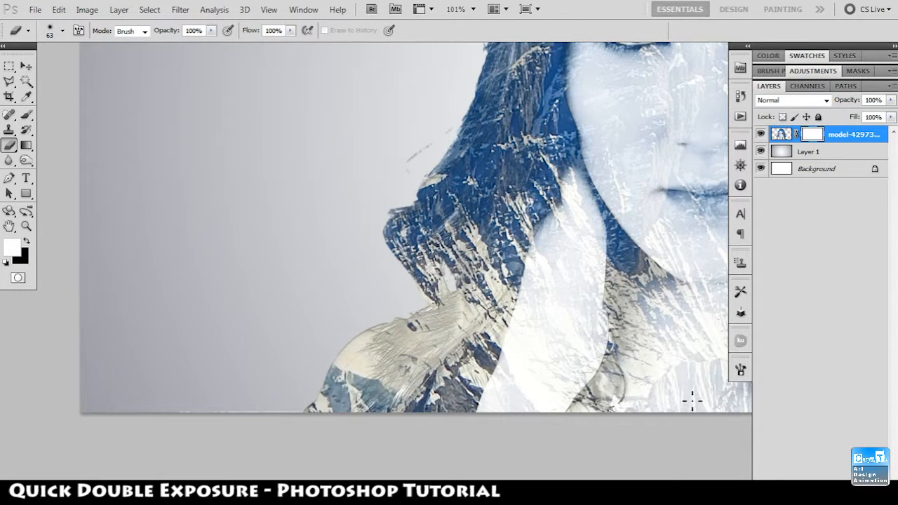
key("b")
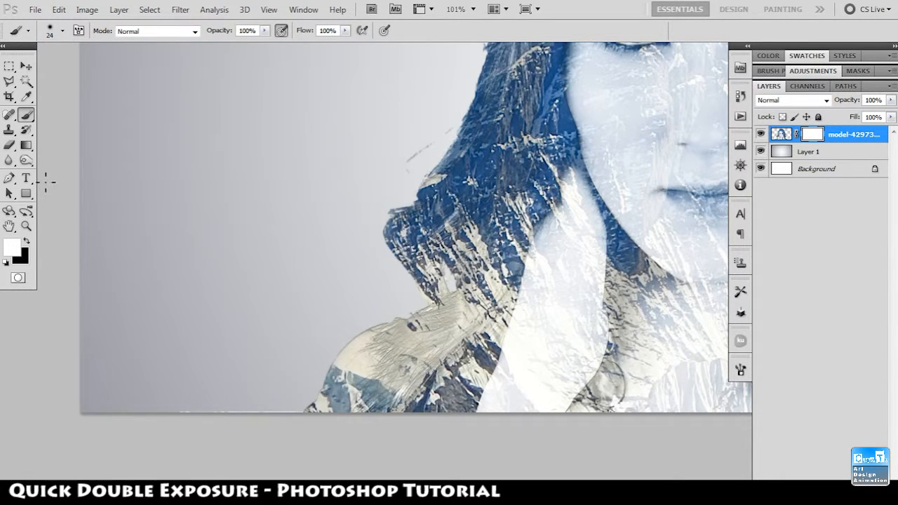
left_click(28, 241)
left_click_drag(406, 209, 428, 209)
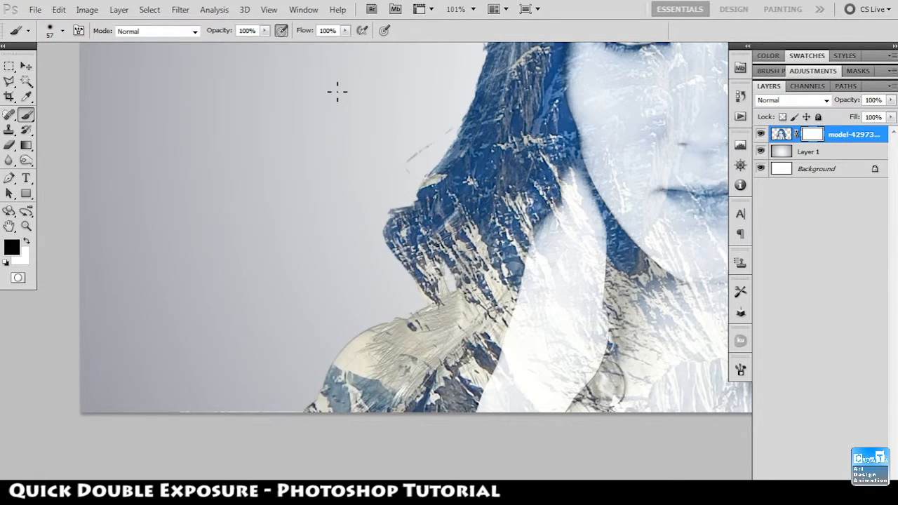
mouse_move(348, 343)
left_mouse_down()
mouse_move(313, 397)
mouse_move(346, 372)
mouse_move(334, 371)
left_mouse_up()
key("ctrl+z")
left_click_drag(306, 382, 321, 382)
left_click_drag(518, 362, 105, 424)
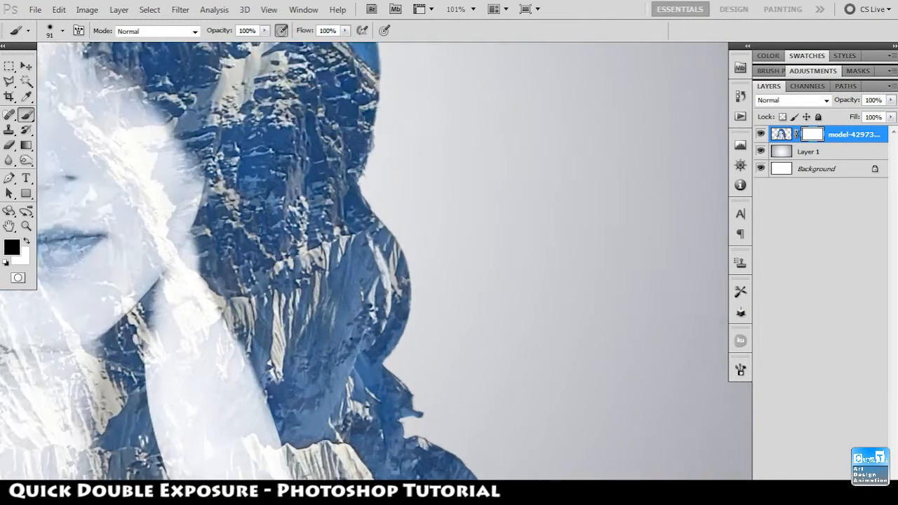
Step: Delete the layer mask from the model layer
scroll(478, 456, "up", 1)
left_click_drag(478, 456, 434, 309)
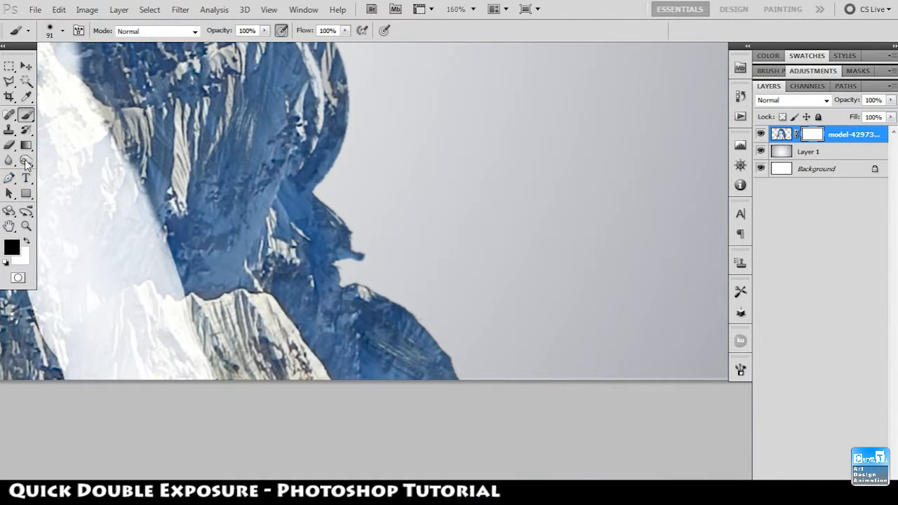
left_click(808, 141)
right_click(813, 135)
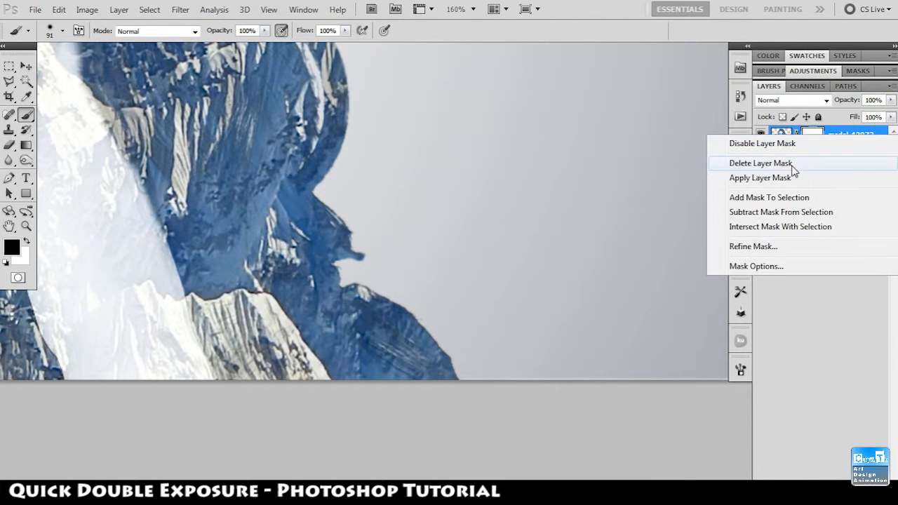
left_click(793, 163)
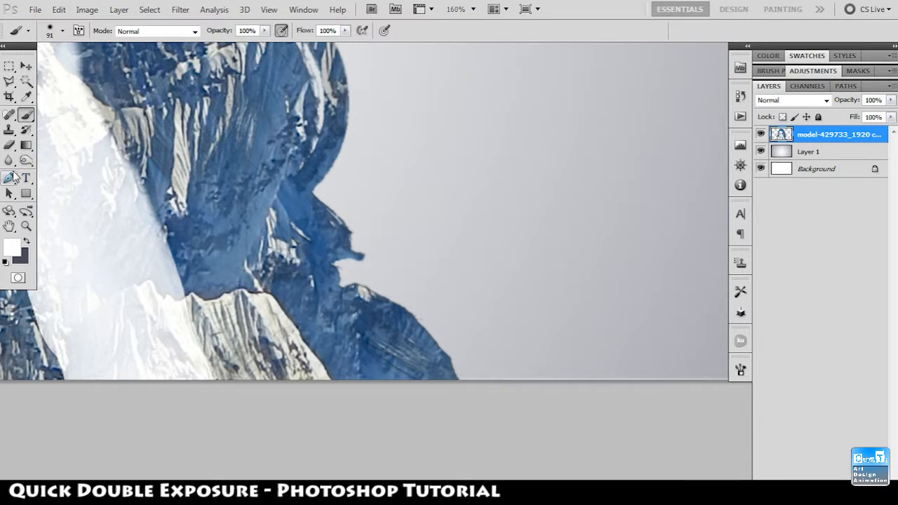
Step: Soften the lower right hair edge of the cutout with a 67-pixel Blur tool at 5% strength
left_click(9, 160)
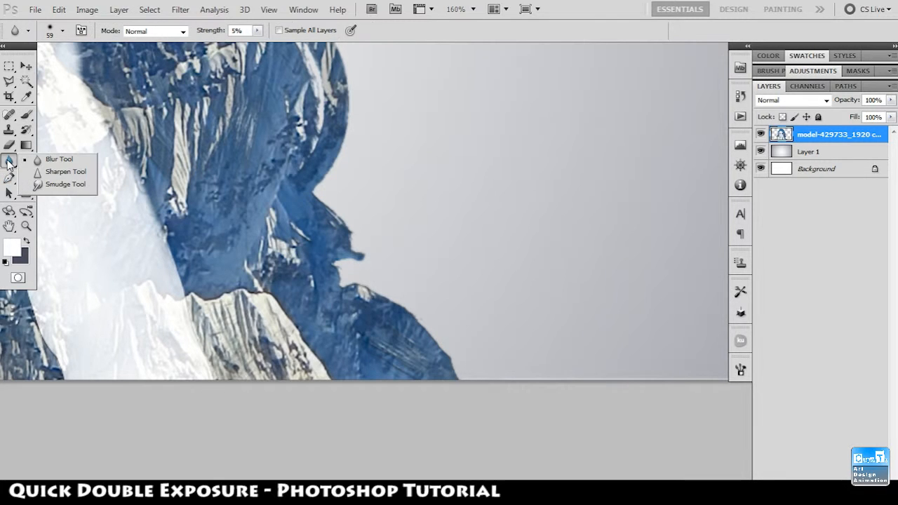
left_click(49, 158)
left_click_drag(393, 279, 400, 297)
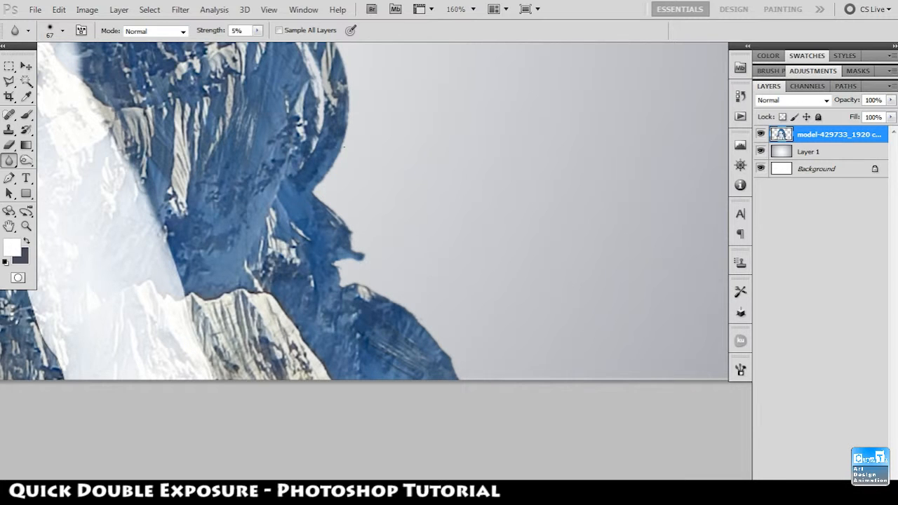
left_click_drag(348, 149, 395, 263)
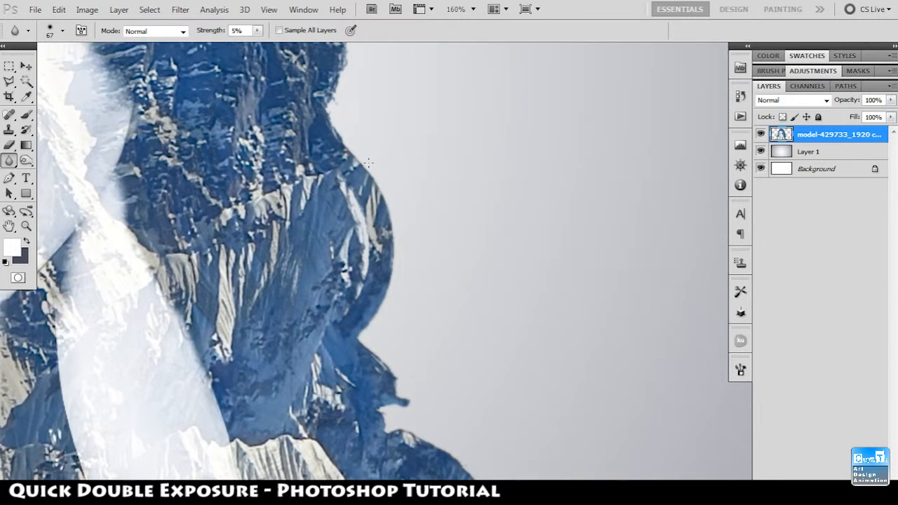
left_click_drag(344, 82, 411, 231)
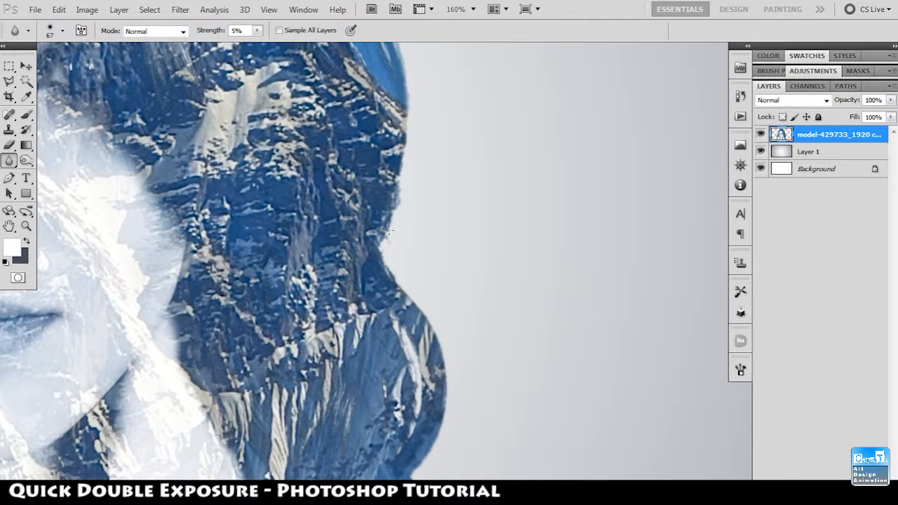
Step: Set the Blur tool's strength to 19% and soften the cutout's edge up the right side of the hair and over the crown
left_click_drag(222, 32, 231, 32)
left_click_drag(421, 114, 412, 264)
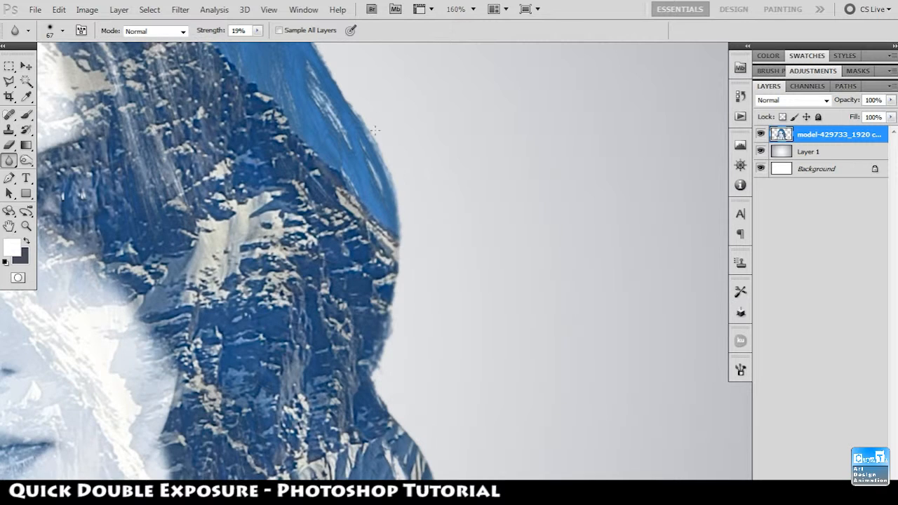
left_click_drag(394, 125, 447, 321)
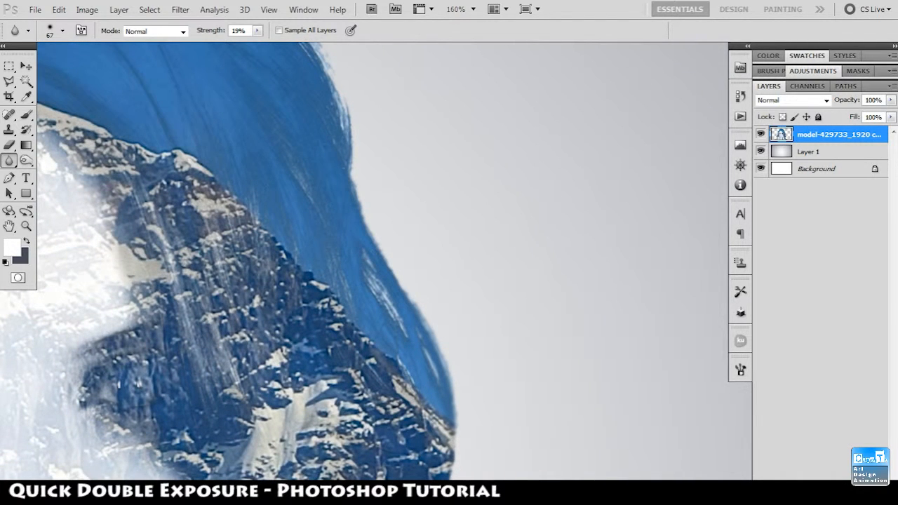
mouse_move(343, 88)
left_mouse_down()
mouse_move(360, 182)
mouse_move(440, 348)
left_mouse_up()
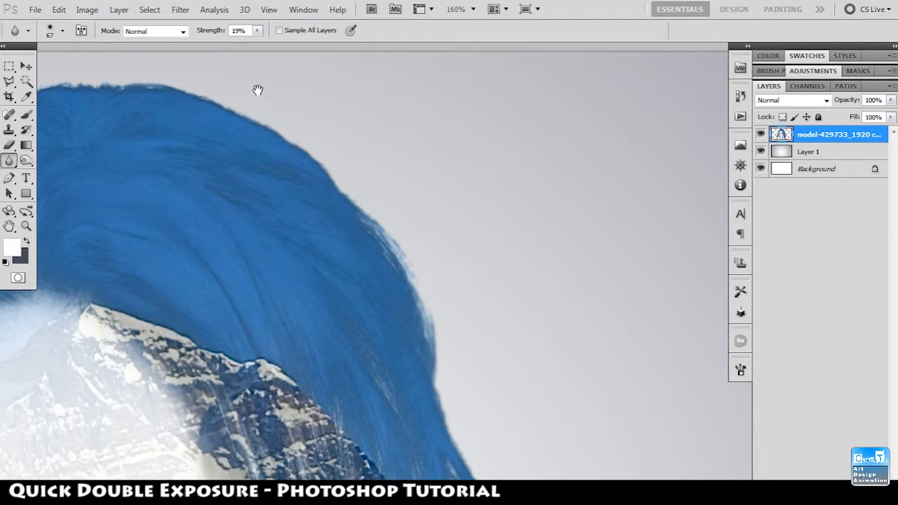
left_click_drag(257, 90, 492, 199)
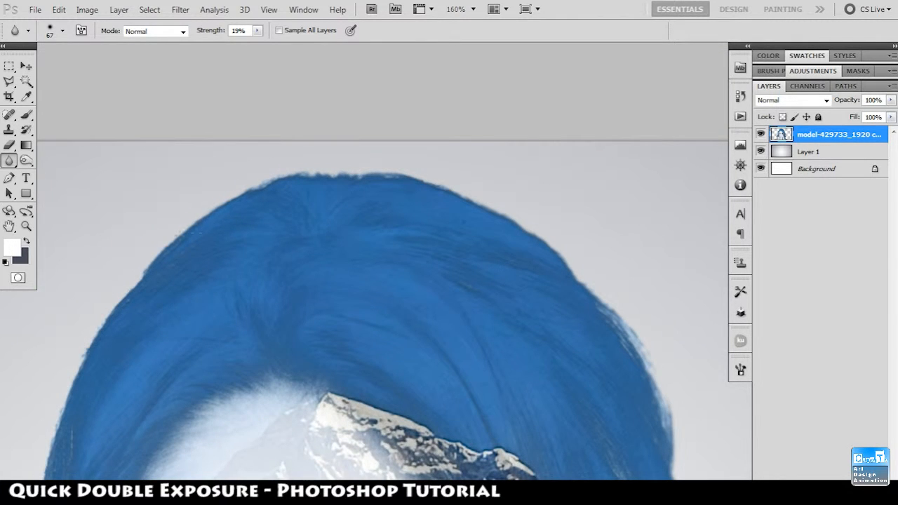
Step: Soften the cutout's edge down the left side of the hair to the shoulder with the Blur tool at 19% strength
left_click_drag(201, 282, 460, 128)
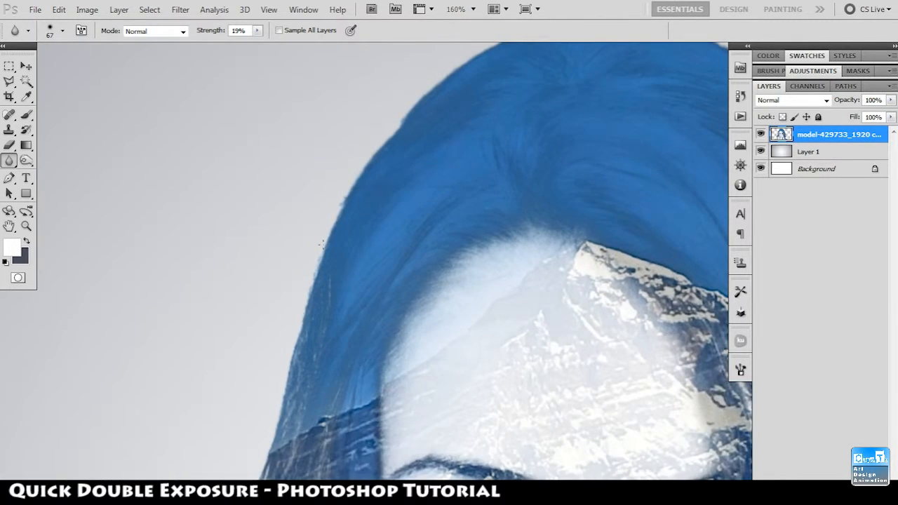
left_click_drag(333, 306, 420, 162)
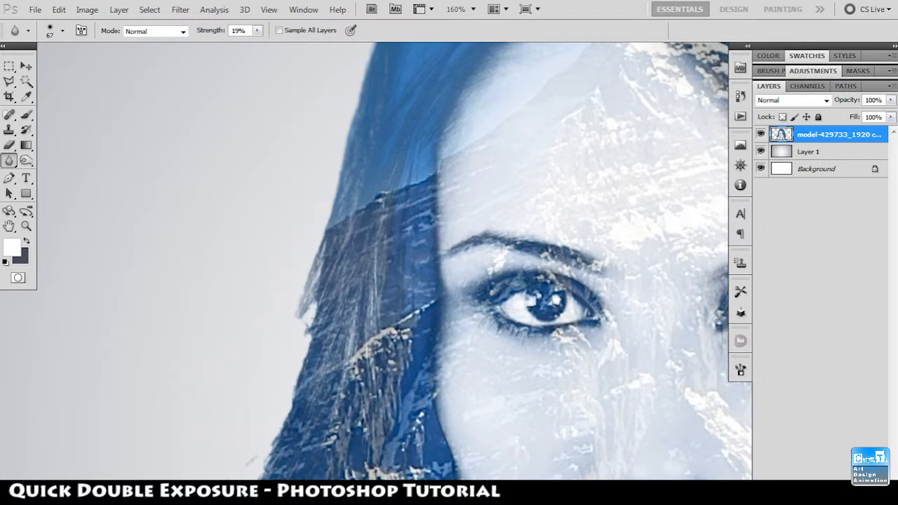
left_click_drag(296, 396, 374, 200)
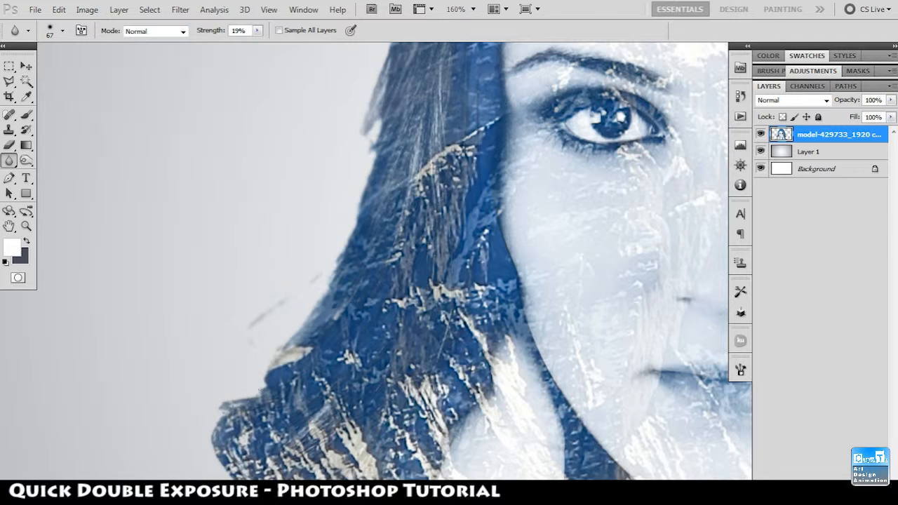
left_click_drag(239, 408, 275, 233)
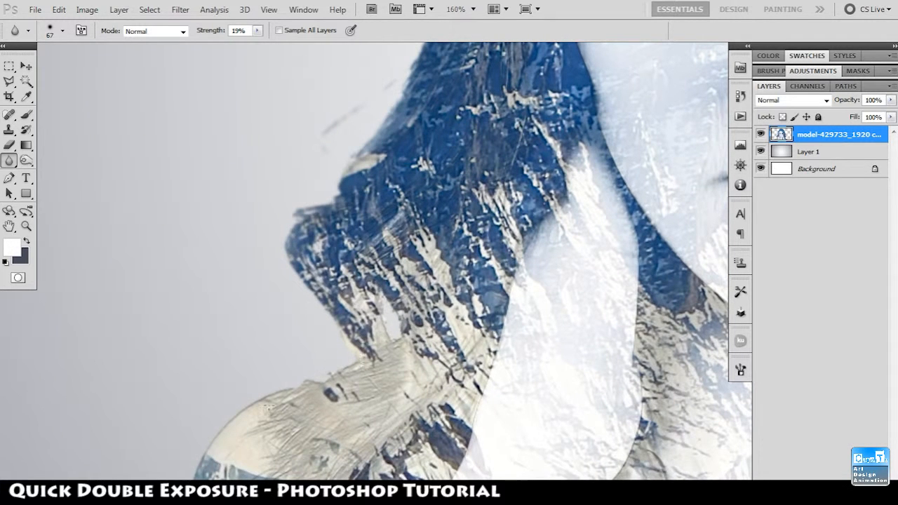
left_click_drag(217, 449, 333, 290)
left_click_drag(422, 325, 332, 282)
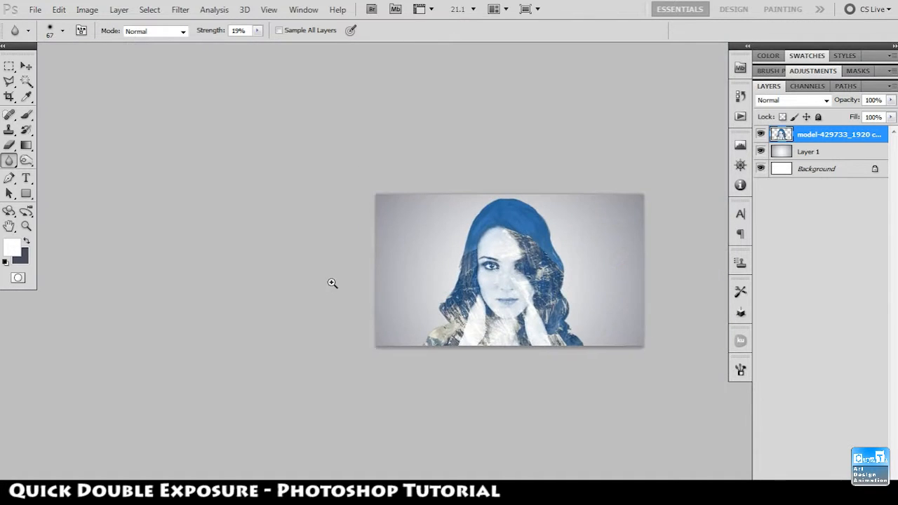
left_click_drag(596, 258, 420, 278)
left_click_drag(274, 354, 304, 355)
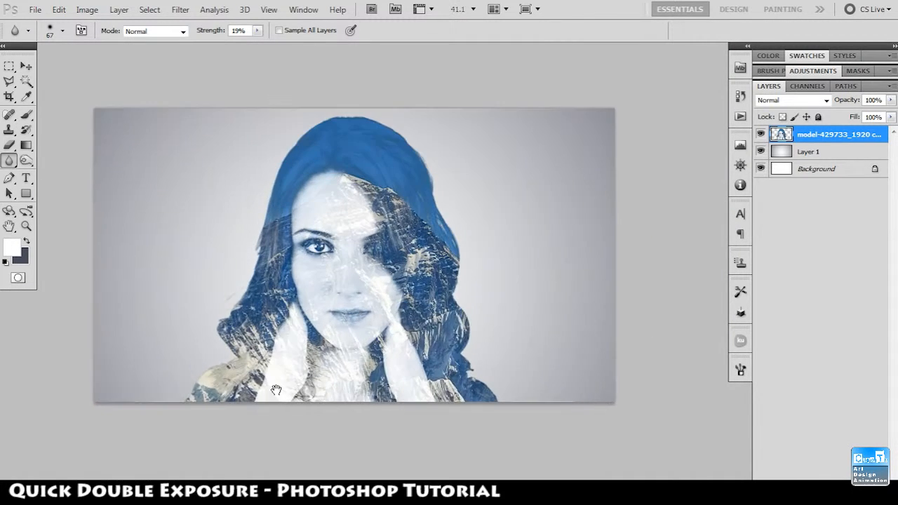
Step: Switch to the Eraser and briefly hide the model layer to check the stray white line along the canvas's bottom edge
left_click_drag(276, 393, 491, 284)
left_click_drag(281, 337, 313, 339)
key("e")
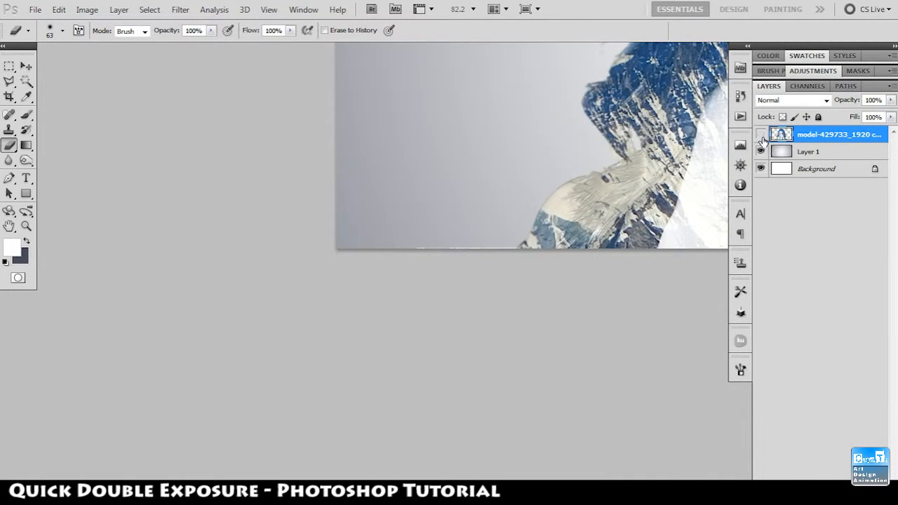
left_click(761, 134)
left_click(761, 134)
left_click(554, 308, "ctrl")
right_click(554, 308)
left_click(551, 262)
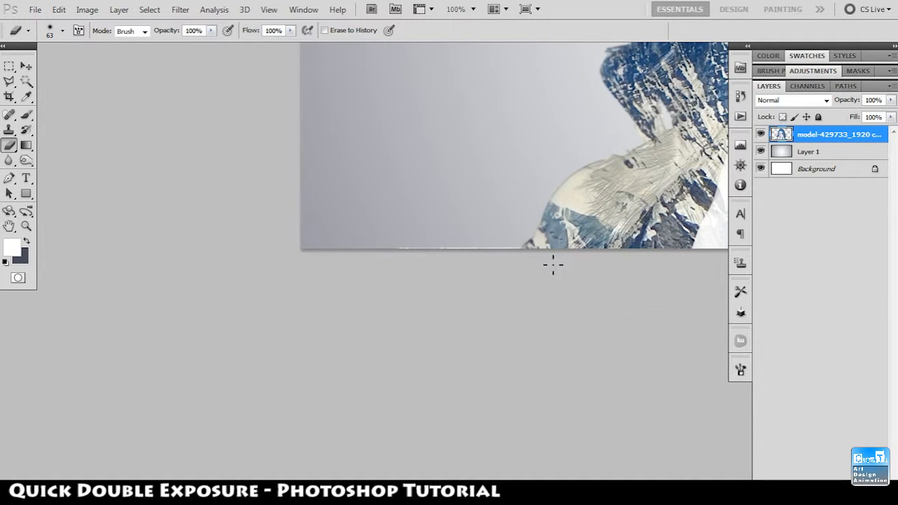
Step: Set the Eraser size to 17 pixels and erase the stray white line along the bottom edge beside the left shoulder
left_click_drag(472, 262, 524, 327)
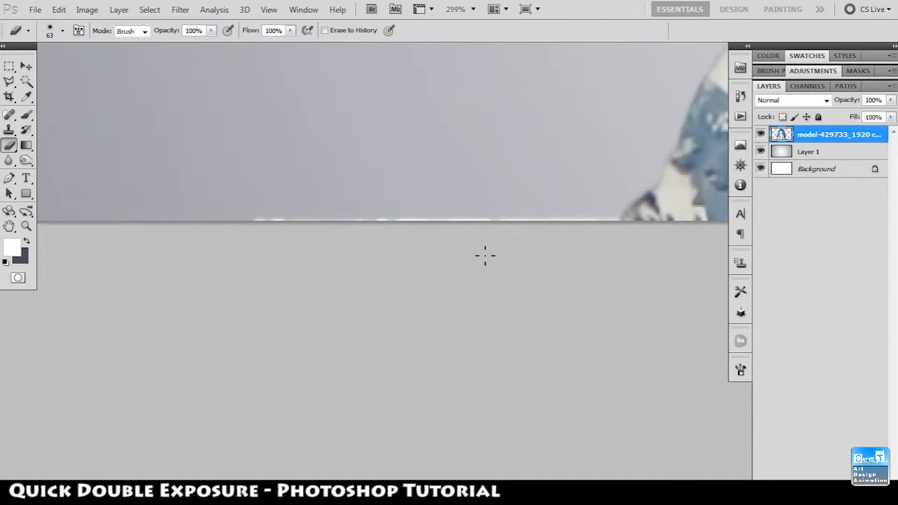
right_click(436, 177)
left_click_drag(485, 200, 463, 199)
key("Return")
left_click_drag(323, 225, 276, 222)
mouse_move(362, 198)
left_mouse_down()
mouse_move(452, 220)
mouse_move(499, 212)
left_mouse_up()
mouse_move(505, 217)
left_mouse_down()
mouse_move(533, 222)
mouse_move(503, 230)
mouse_move(543, 211)
mouse_move(593, 216)
left_mouse_up()
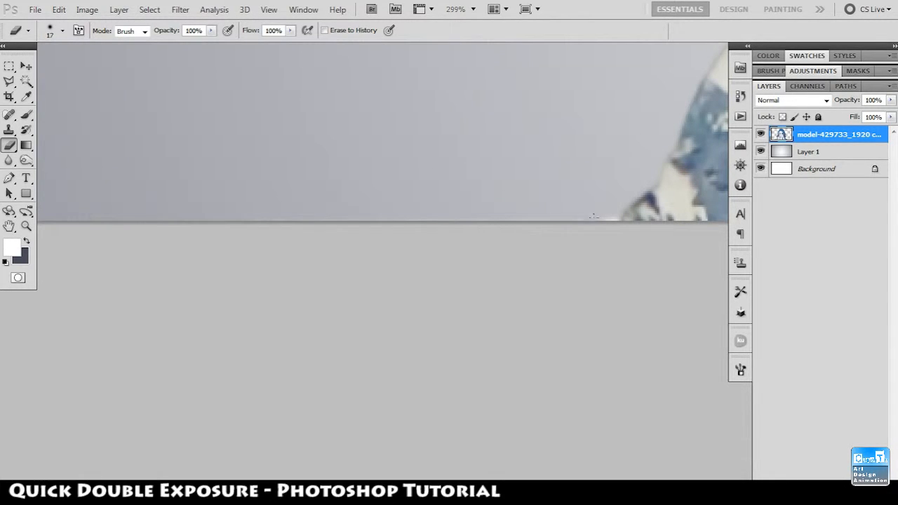
left_click_drag(638, 240, 523, 228)
Step: Erase the remaining white line along the canvas's bottom edge beside the right shoulder
left_click_drag(673, 211, 421, 219)
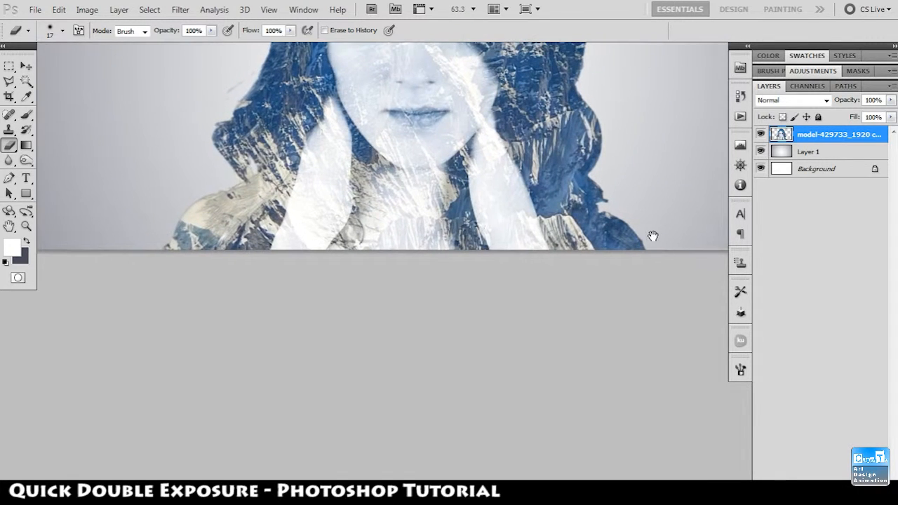
mouse_move(651, 237)
left_mouse_down()
mouse_move(425, 217)
mouse_move(703, 251)
mouse_move(518, 263)
left_mouse_up()
left_click_drag(459, 257, 242, 261)
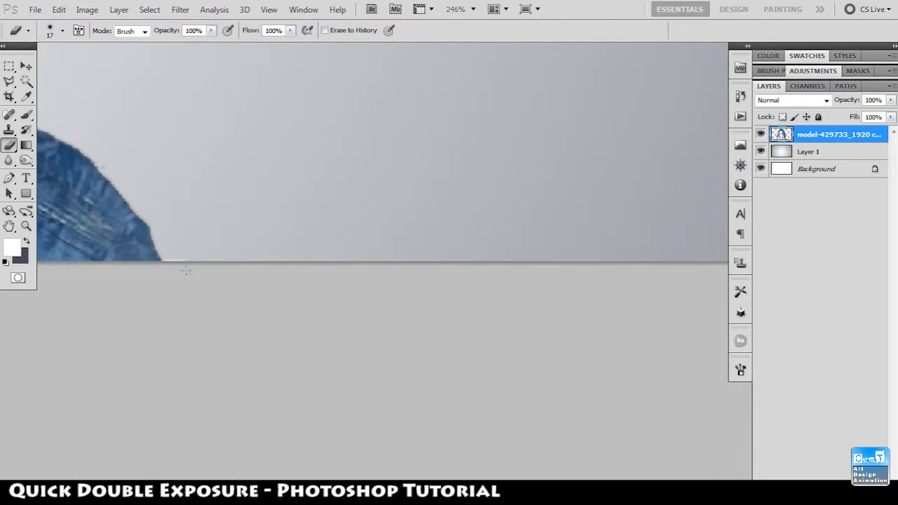
left_click_drag(172, 264, 166, 264)
mouse_move(422, 262)
left_mouse_down()
mouse_move(308, 223)
mouse_move(404, 284)
left_mouse_up()
left_click_drag(366, 253, 404, 247)
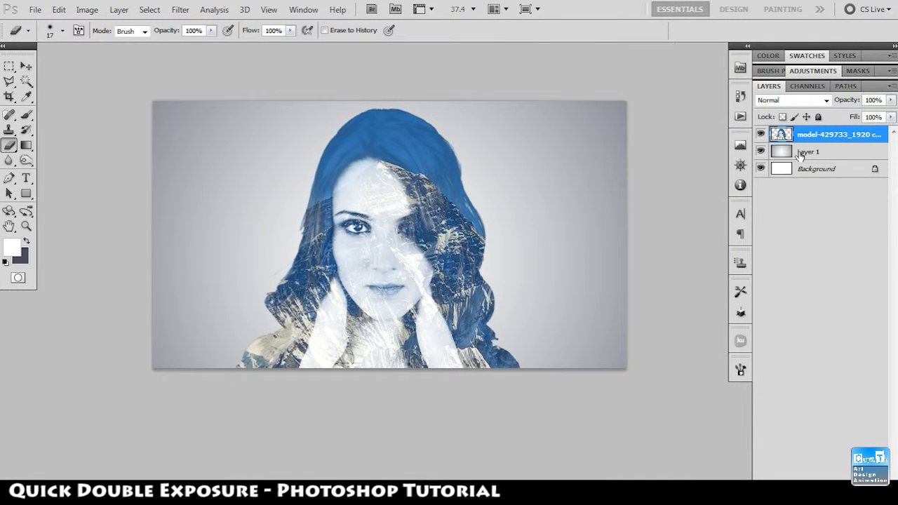
Step: Add a Gradient Map adjustment layer above the model layer
left_click(800, 153)
left_click(830, 135)
left_click(817, 491)
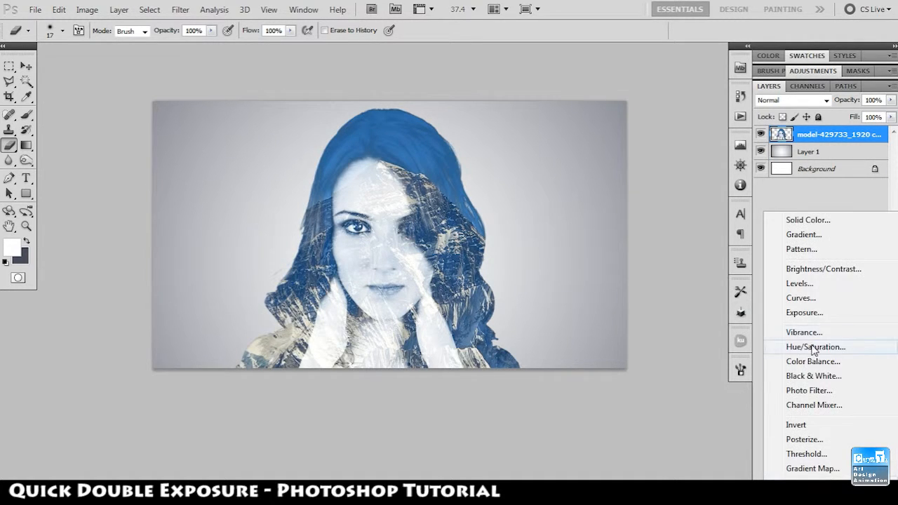
left_click(813, 468)
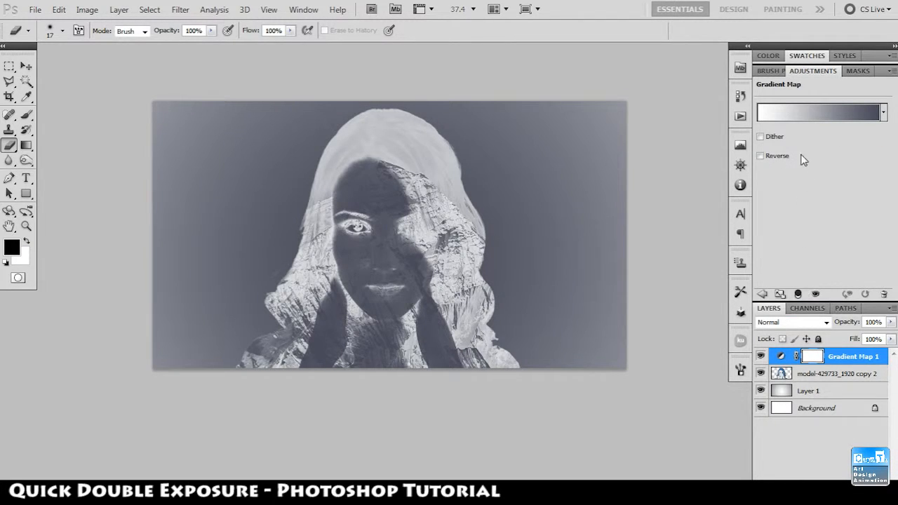
Step: Compare blend modes on the Gradient Map layer, including Luminosity, Color and Divide, and set it to Subtract at 34% opacity
left_click(807, 323)
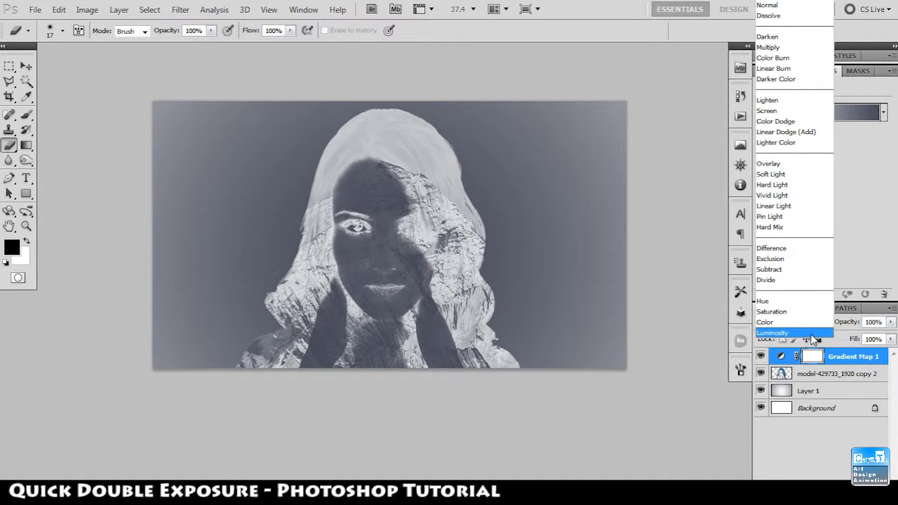
left_click(813, 334)
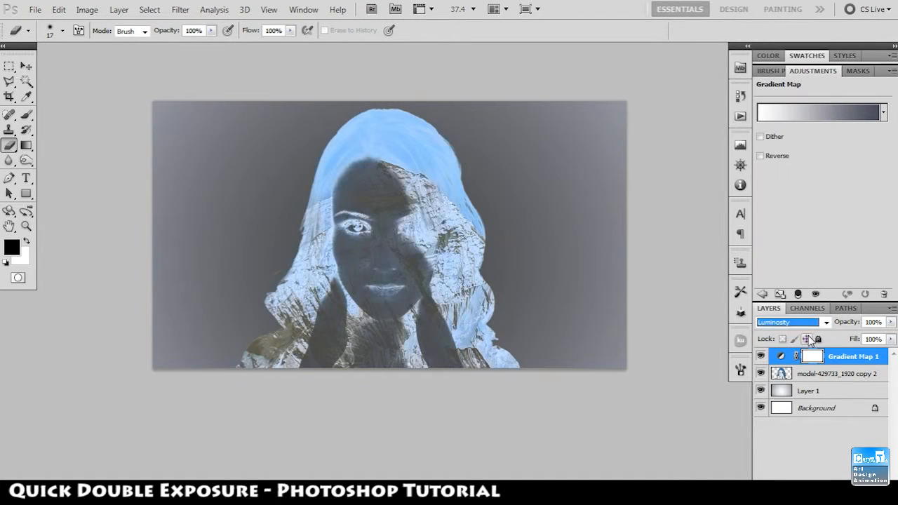
key("Up")
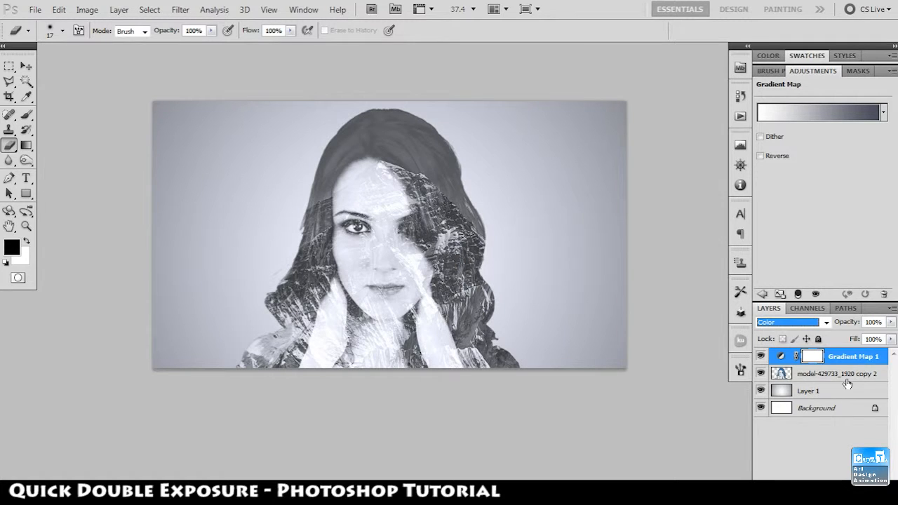
key("Up")
key("Up")
key("Up")
key("Up")
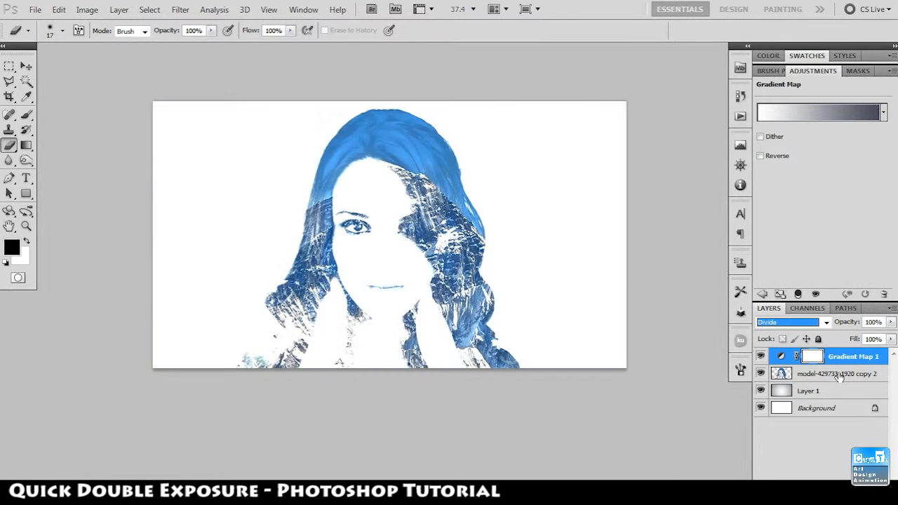
key("Down")
key("Up")
key("Up")
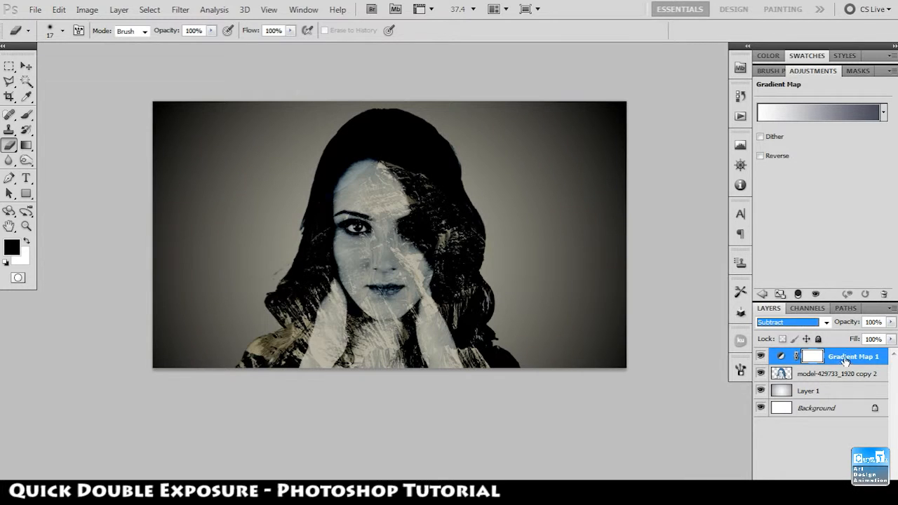
left_click_drag(846, 321, 807, 339)
Step: Open the gradient map's gradient for editing and bring up the colour of its dark end stop
left_click(856, 119)
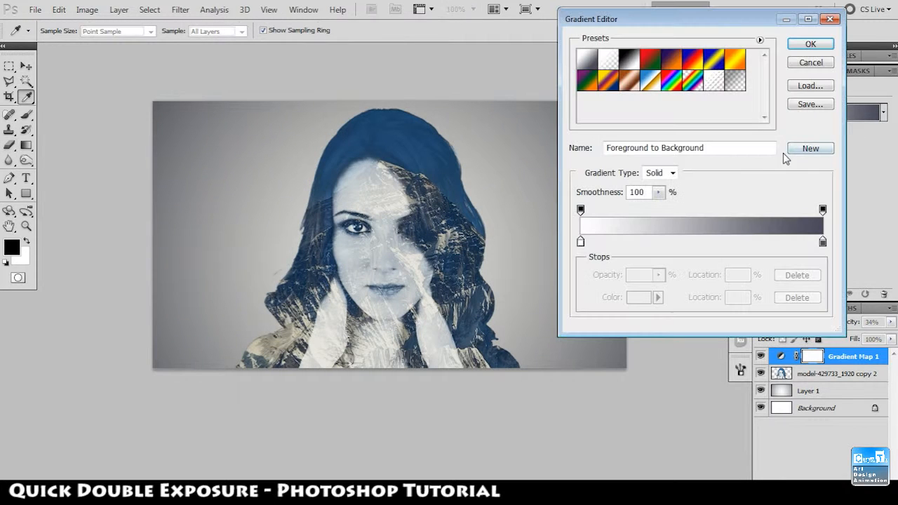
left_click(822, 242)
left_click(638, 300)
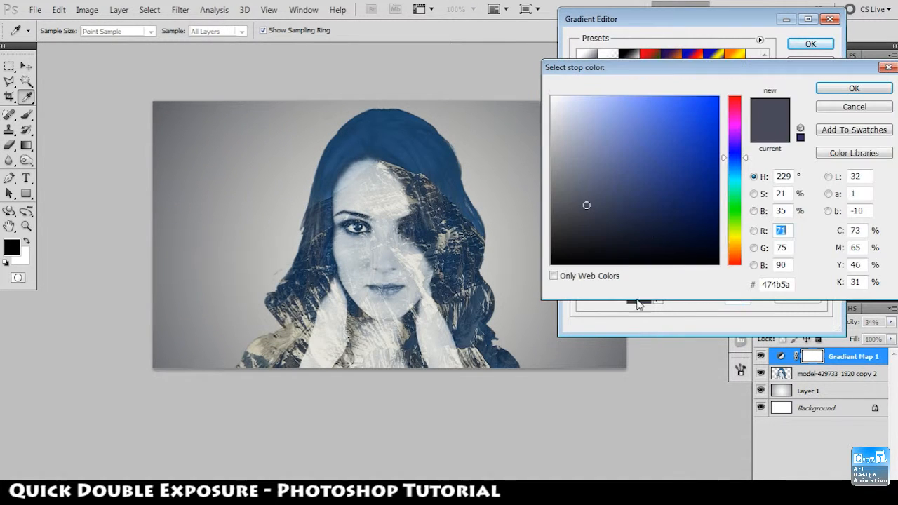
Step: Try several lighter, darker and more saturated blues at hue 229 for the gradient's dark end stop
left_click(627, 199)
left_click(655, 176)
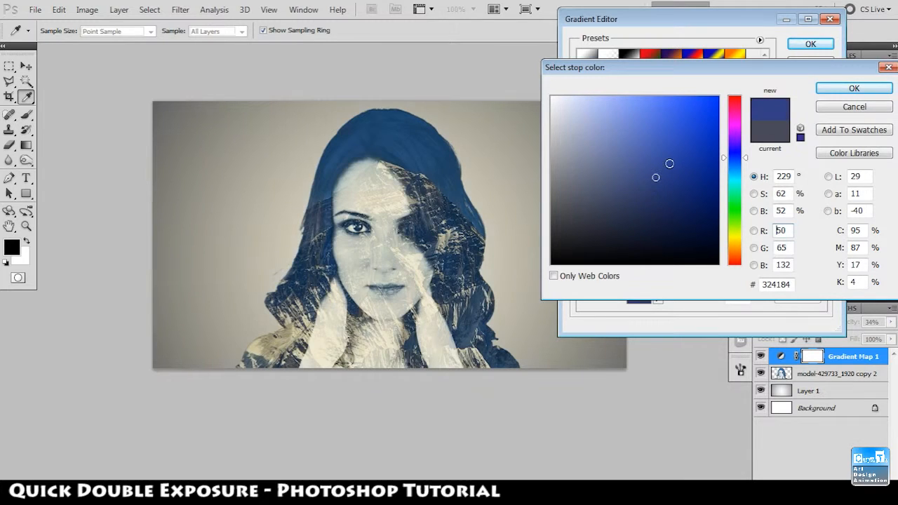
left_click(684, 139)
left_click(681, 172)
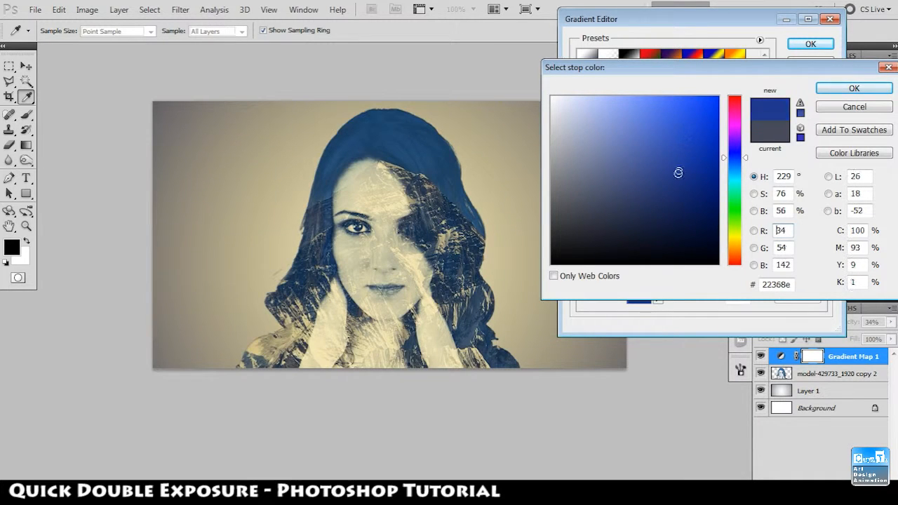
left_click(681, 176)
left_click(658, 124)
left_click(658, 162)
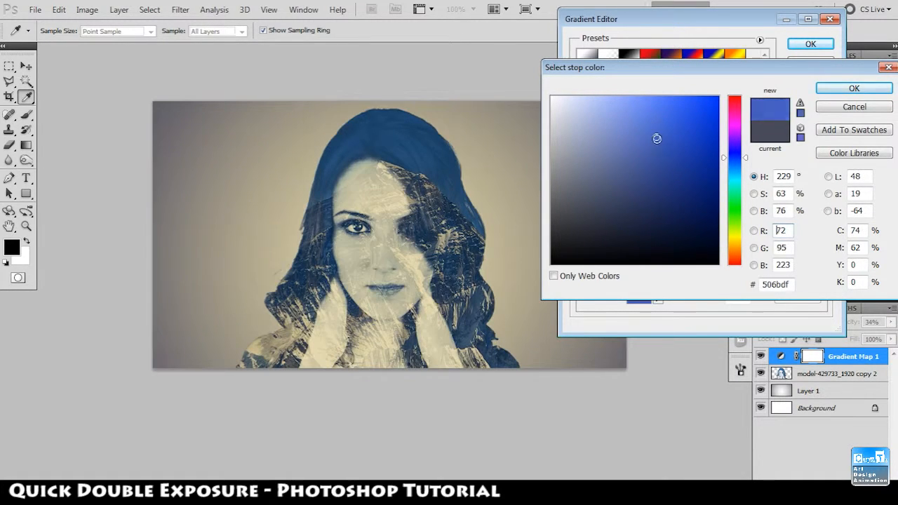
left_click(679, 138)
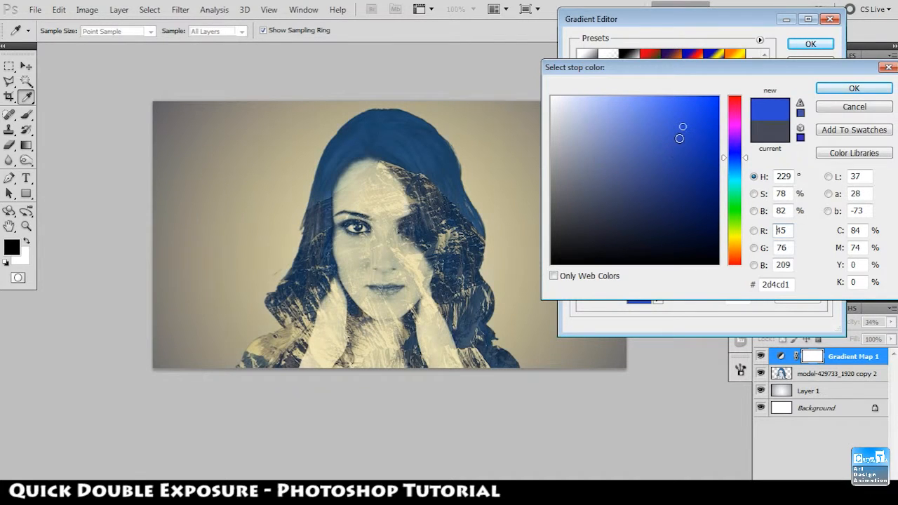
left_click(682, 126)
left_click(625, 166)
left_click(617, 154)
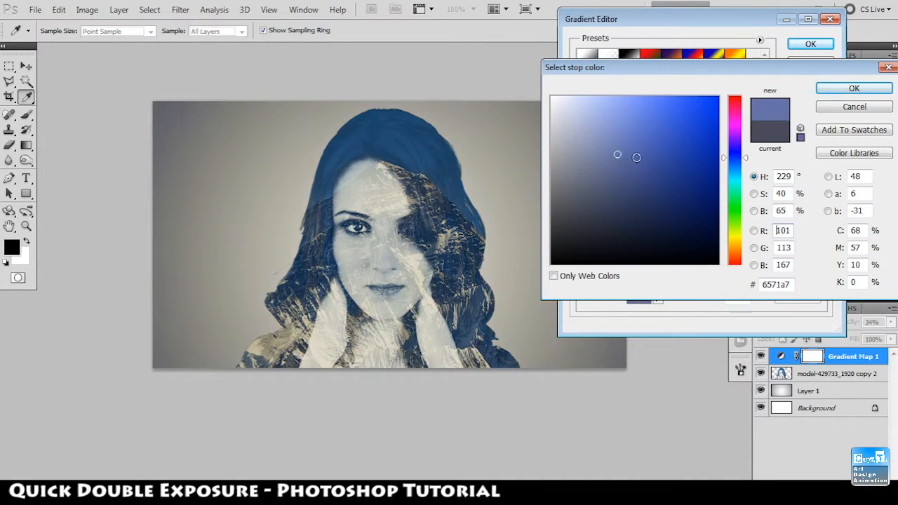
Step: Try green, magenta and orange hues for the gradient's dark end stop
left_click(735, 216)
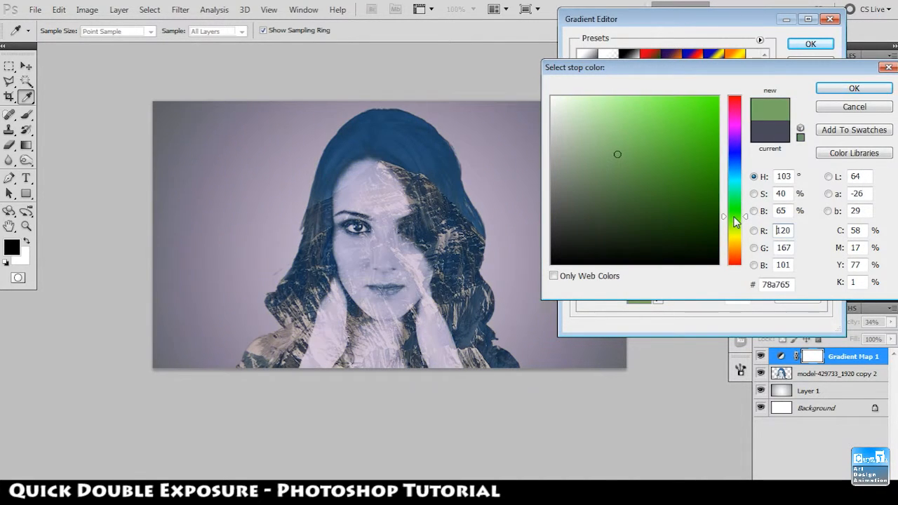
left_click(734, 136)
left_click(736, 119)
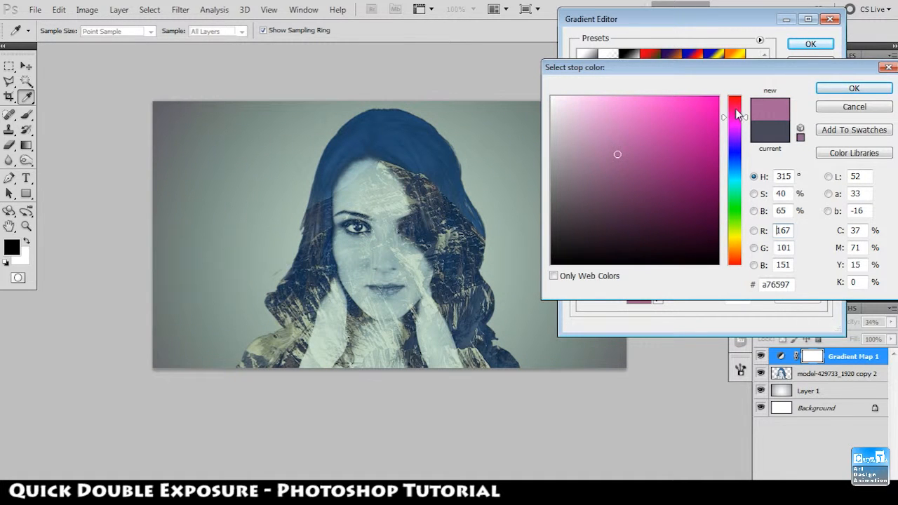
left_click_drag(736, 118, 738, 249)
left_click(686, 148)
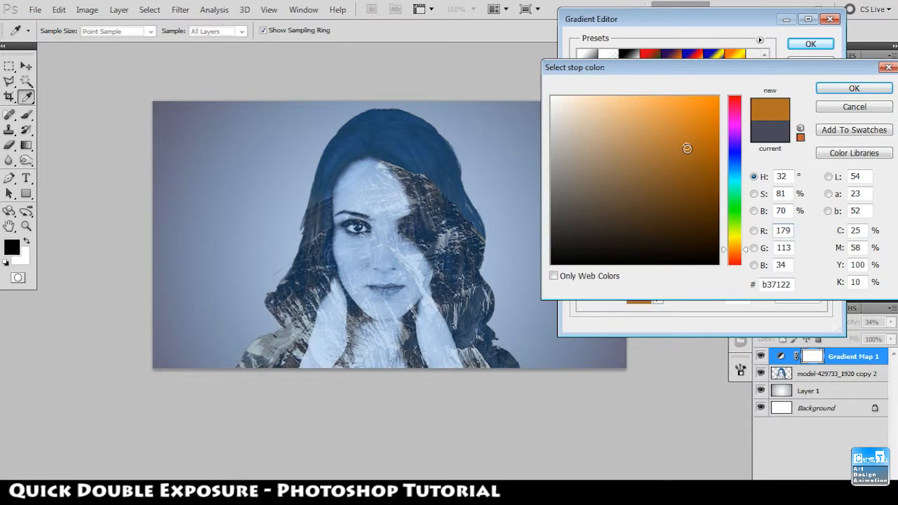
mouse_move(684, 149)
left_mouse_down()
mouse_move(679, 130)
mouse_move(657, 158)
left_mouse_up()
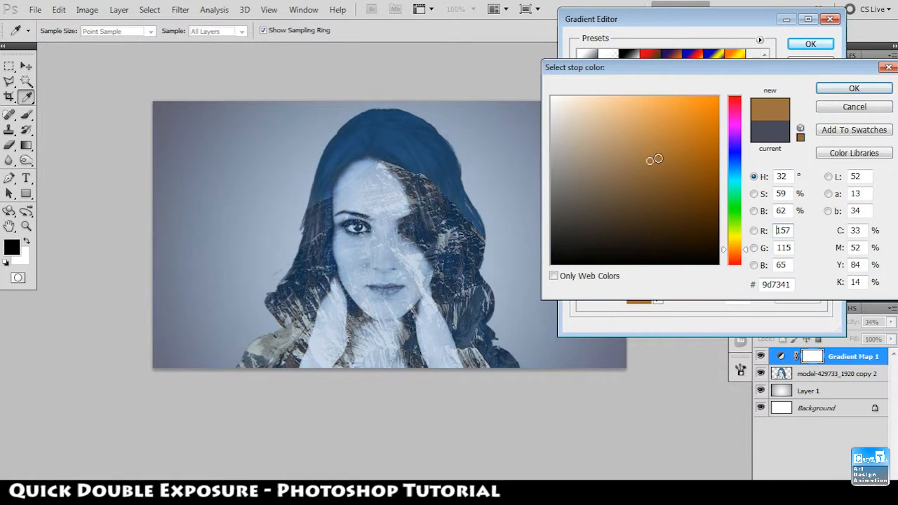
Step: Try lighter, darker and greyer blues at hues 209 and 202 for the gradient's dark end stop
left_click(735, 167)
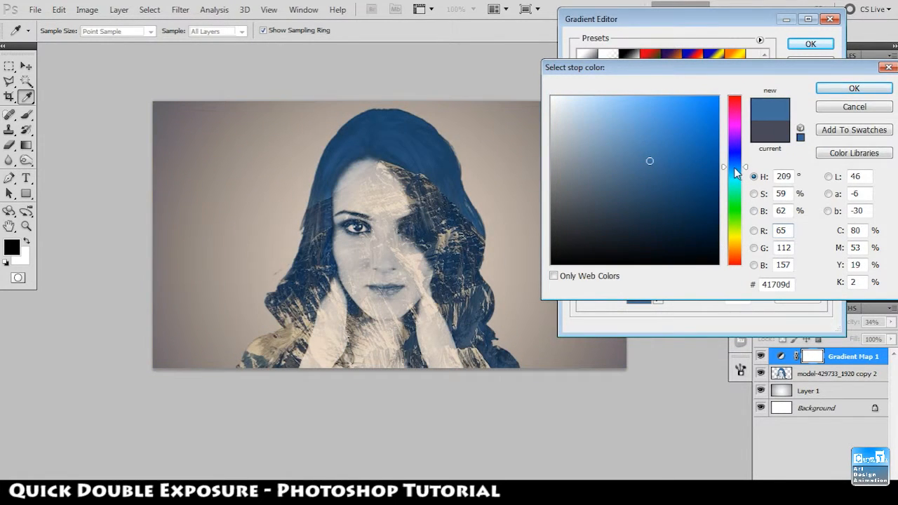
left_click(735, 169)
left_click(639, 165)
left_click(626, 136)
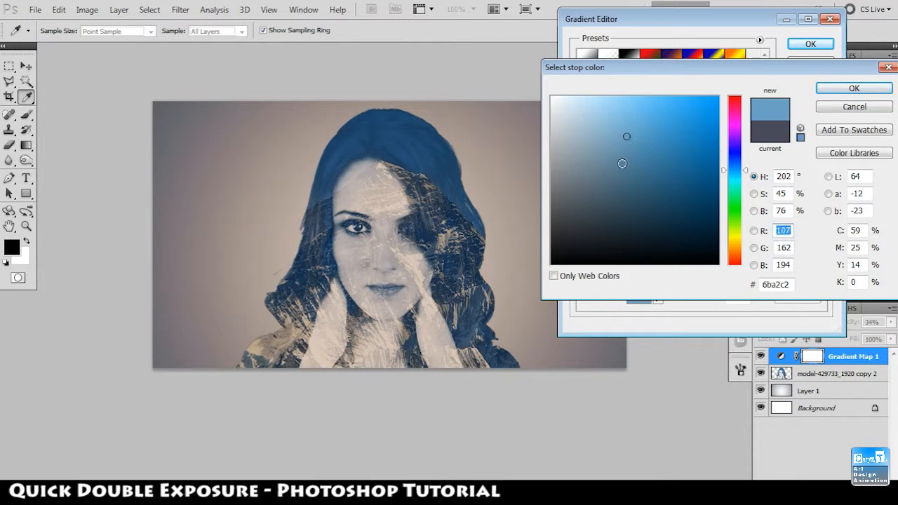
left_click(617, 213)
left_click(623, 188)
left_click(622, 192)
left_click(609, 208)
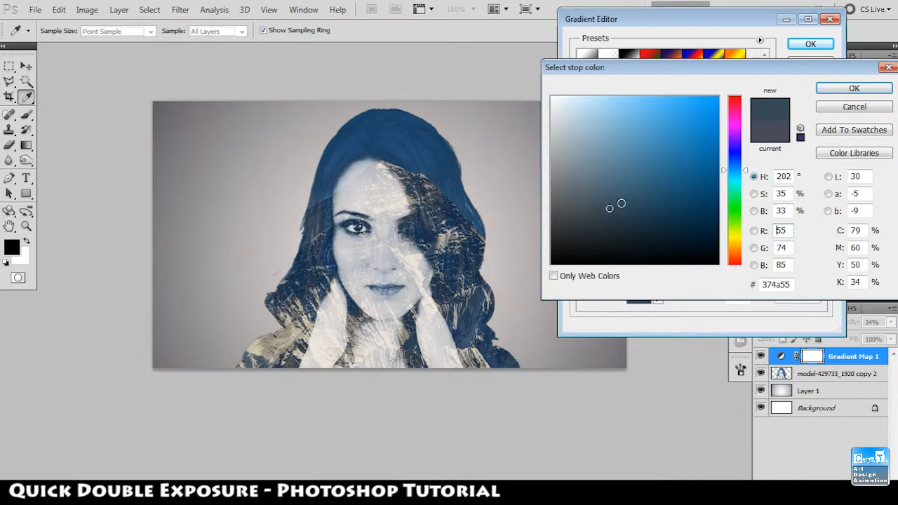
left_click(628, 190)
Step: Compare muted, dark and strongly saturated blues at hue 202 for the gradient's dark end stop
left_click_drag(666, 71, 693, 74)
left_click(660, 181)
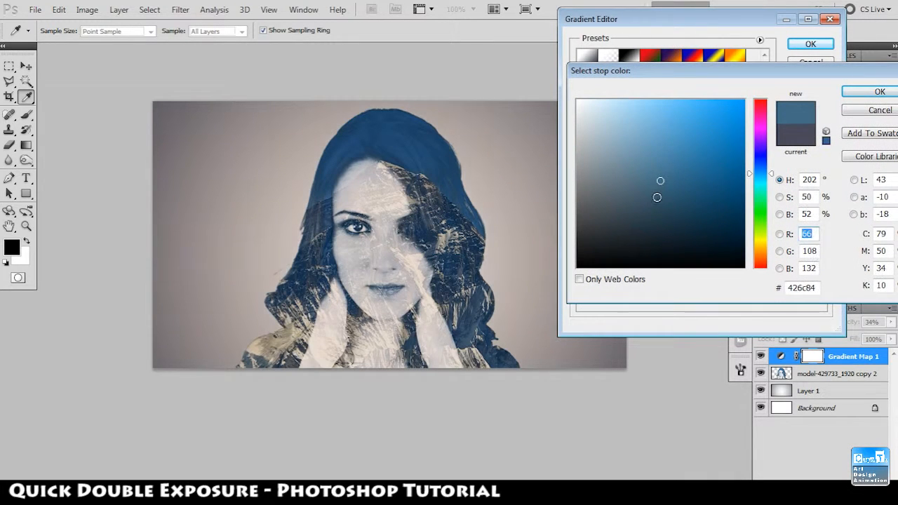
left_click(645, 214)
left_click(655, 212)
left_click(711, 217)
left_click(714, 144)
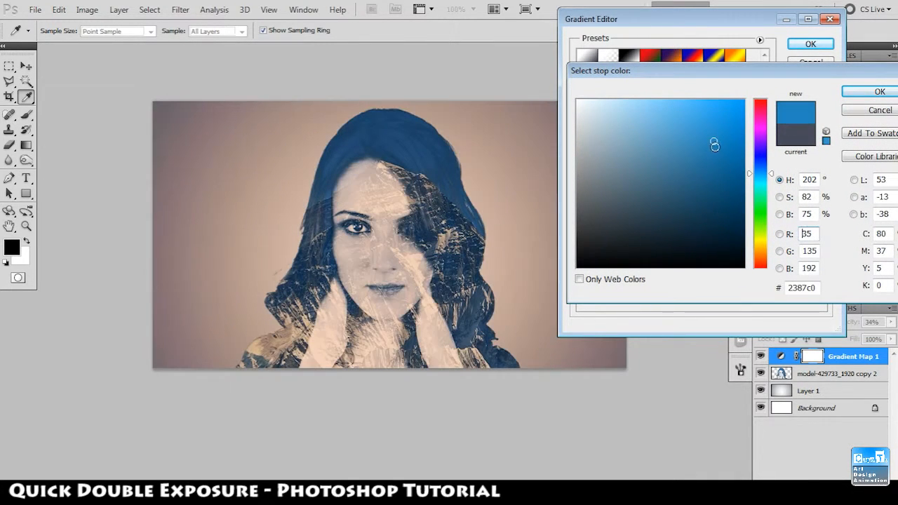
left_click(663, 155)
left_click(662, 178)
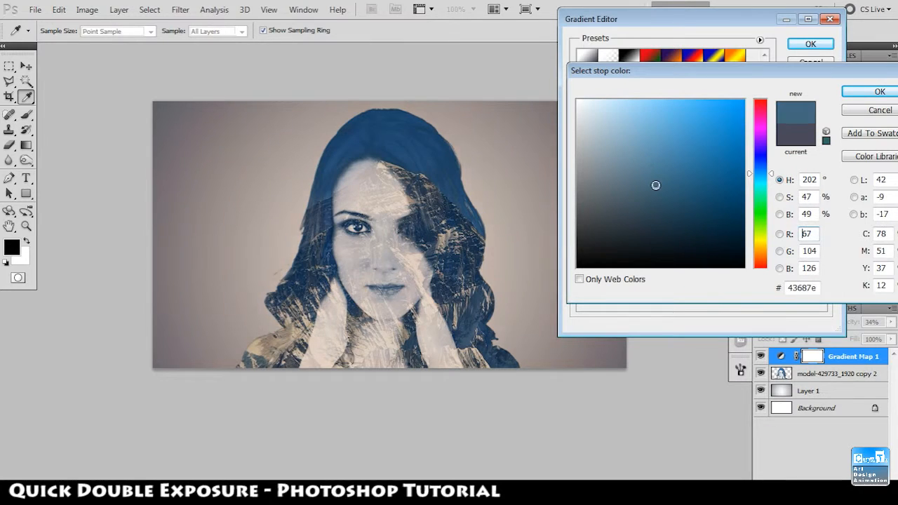
left_click_drag(662, 179, 675, 183)
Step: Try yellow for the gradient's dark end stop, set it to blue 4d7c99 and accept the gradient
left_click_drag(767, 175, 763, 246)
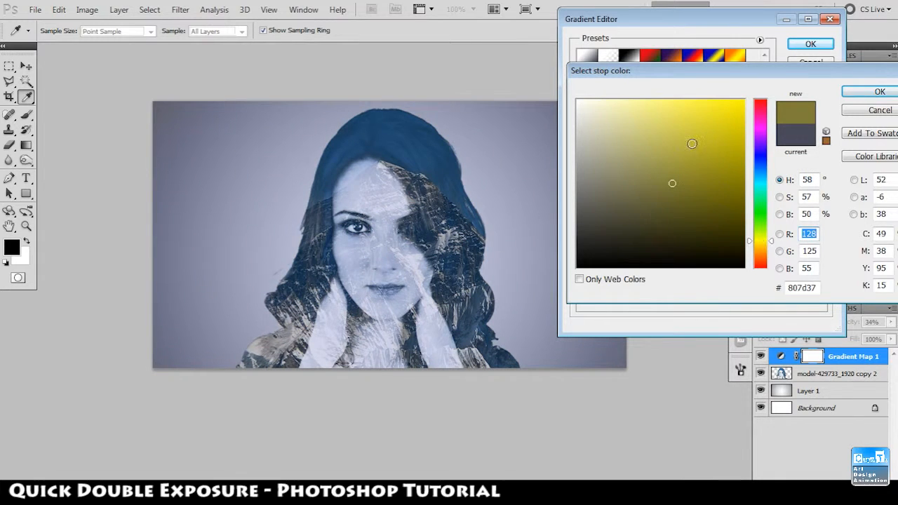
left_click_drag(691, 143, 669, 166)
left_click(761, 172)
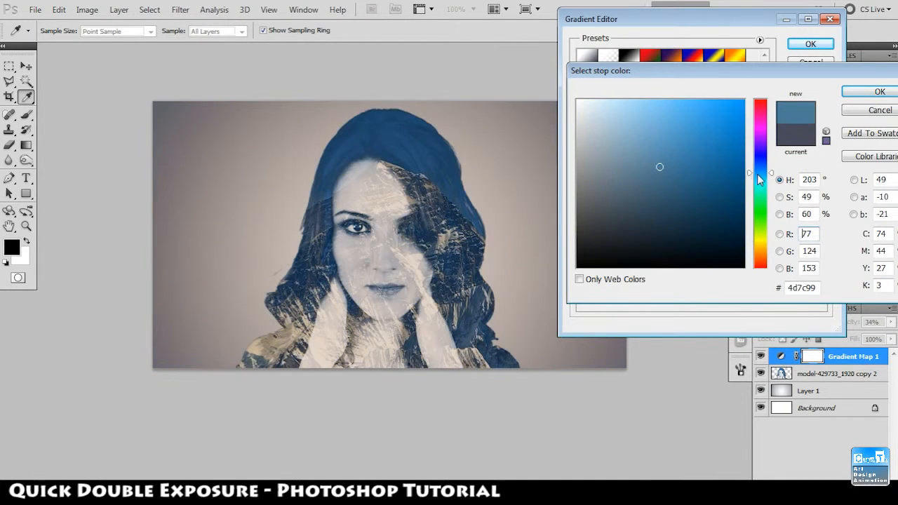
left_click(878, 92)
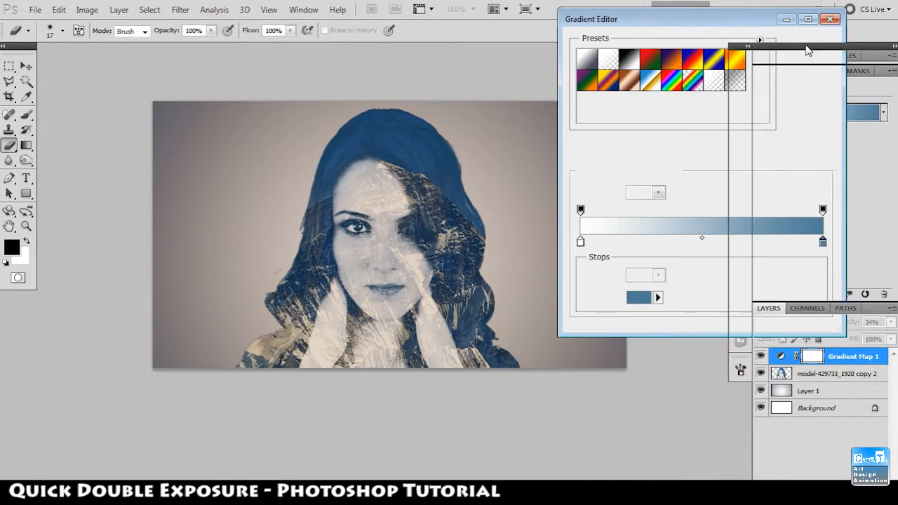
left_click(810, 43)
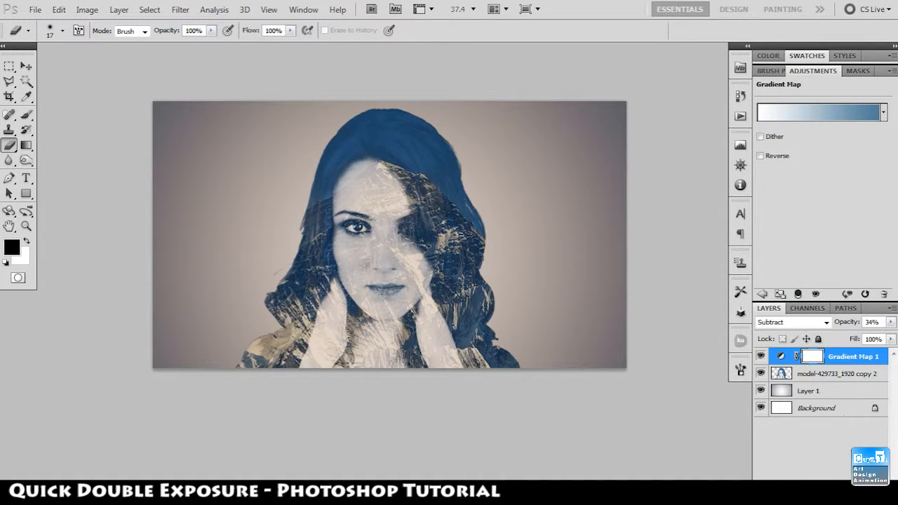
Step: Add a Curves adjustment layer and shape its blue channel into an S-curve, with black input 23 and a shadow point at input 86, output 61
left_click(823, 496)
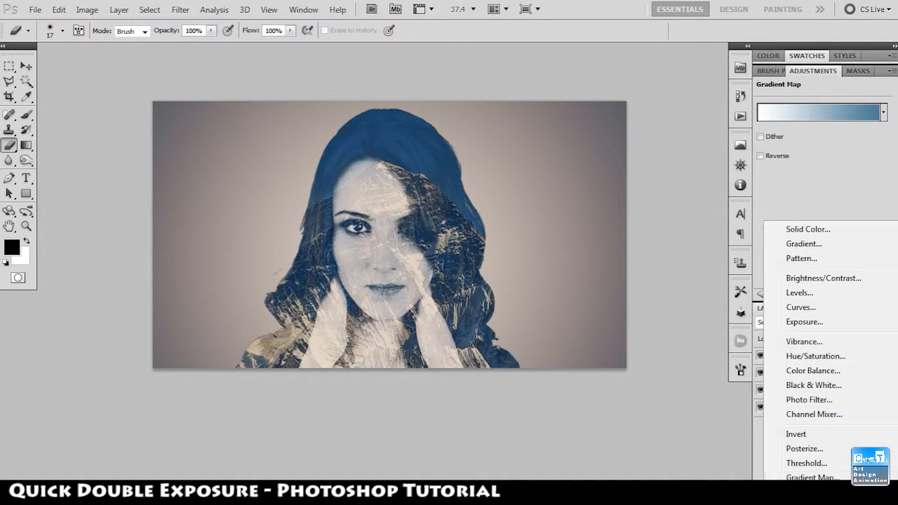
left_click(817, 308)
left_click(791, 110)
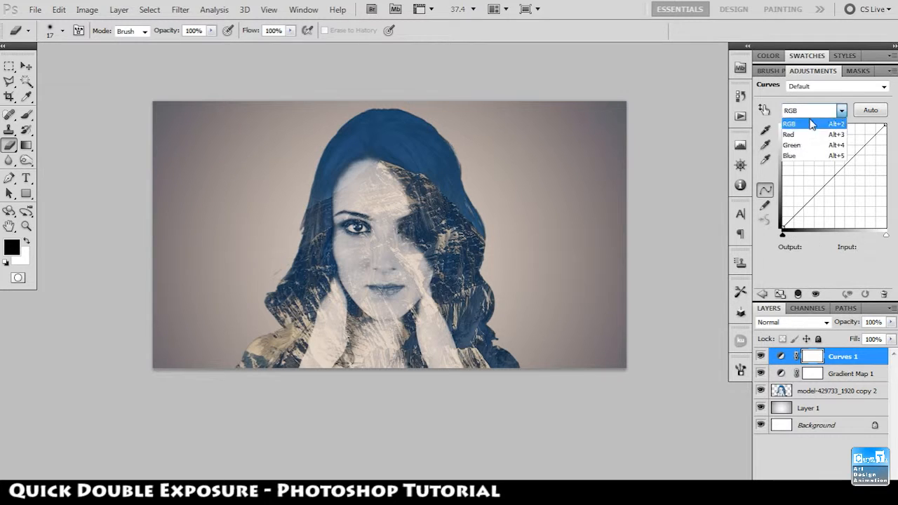
left_click(793, 157)
mouse_move(785, 235)
left_mouse_down()
mouse_move(802, 238)
mouse_move(783, 239)
mouse_move(793, 239)
left_mouse_up()
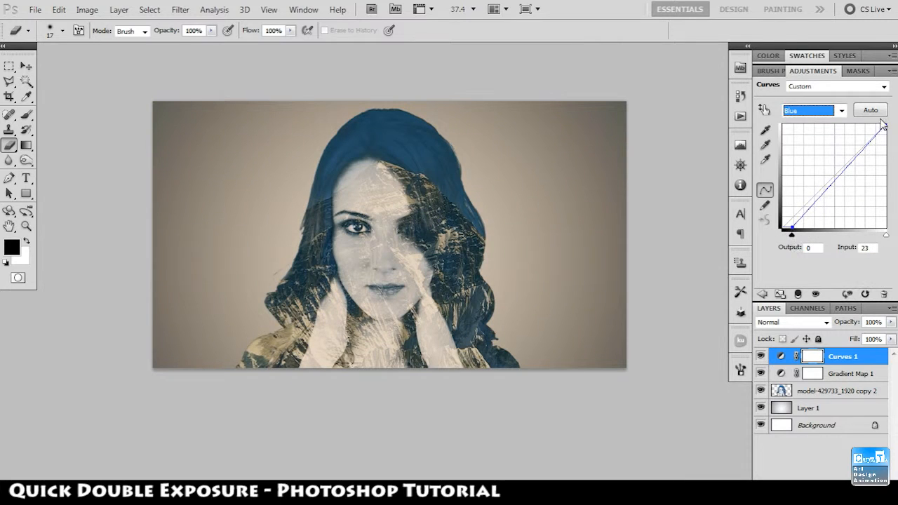
mouse_move(885, 125)
left_mouse_down()
mouse_move(892, 134)
mouse_move(891, 123)
mouse_move(872, 118)
mouse_move(895, 118)
left_mouse_up()
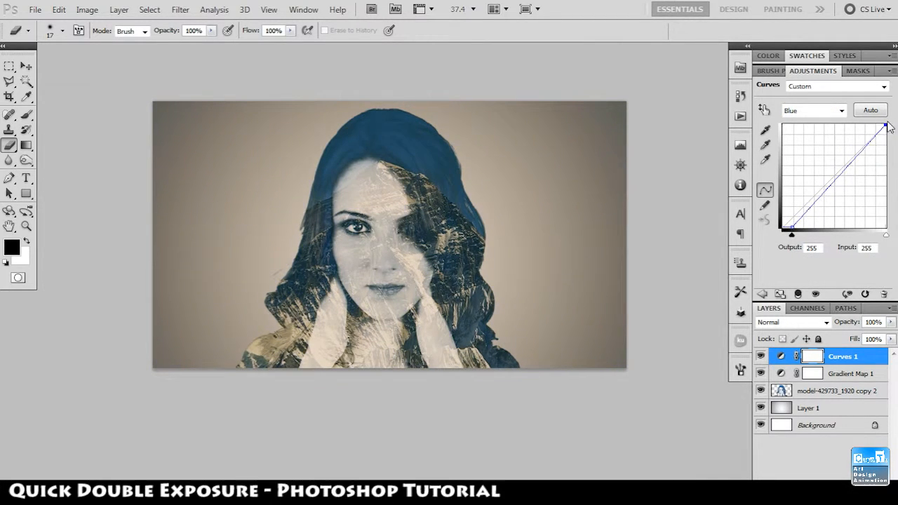
left_click_drag(869, 150, 868, 139)
left_click_drag(817, 200, 817, 204)
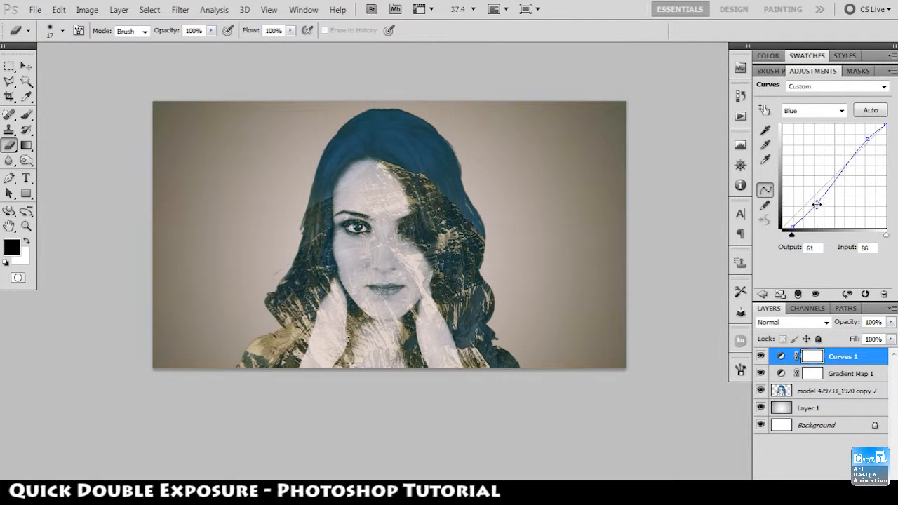
Step: Shape the green curve into a slight S, with points at input 45, output 30 and input 202, output 208
left_click(817, 111)
left_click(803, 144)
left_click_drag(785, 238, 801, 215)
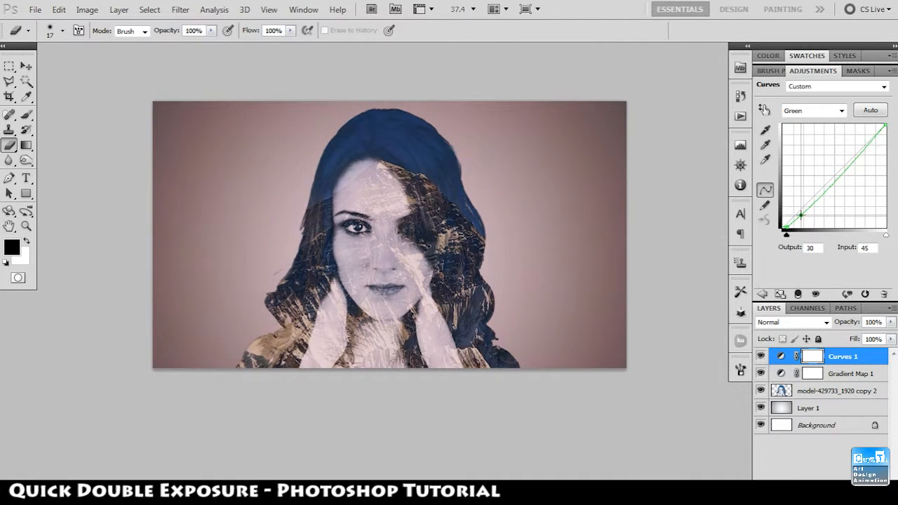
left_click_drag(864, 145, 864, 144)
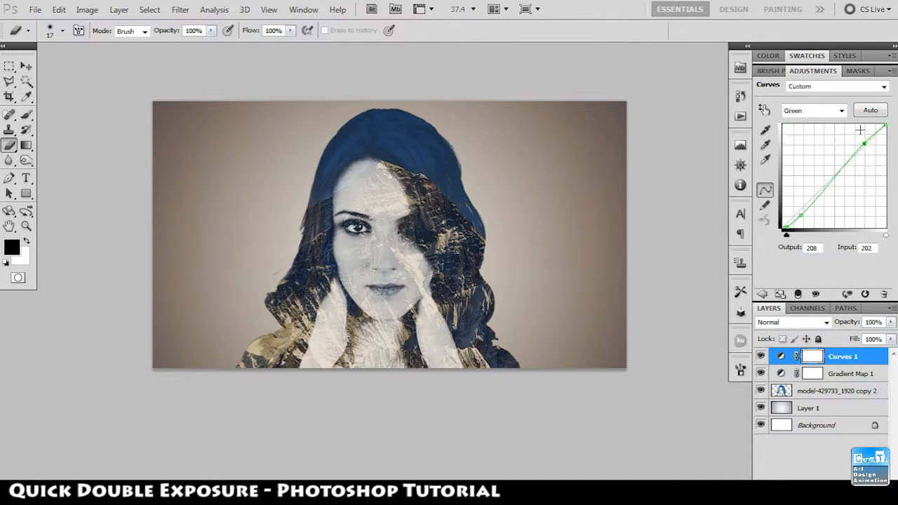
Step: On the red curve, lift the black point and add points at input 56, output 49 and input 209, output 203
left_click(826, 110)
left_click(817, 123)
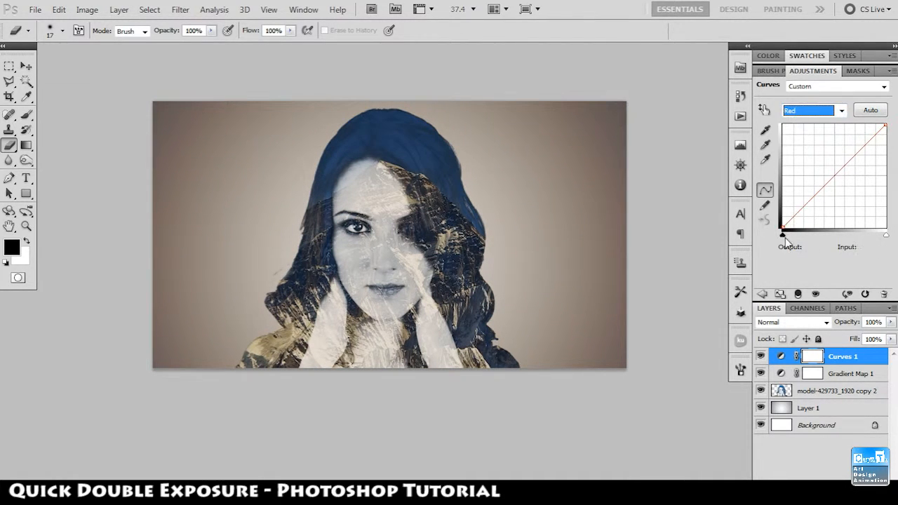
mouse_move(784, 236)
left_mouse_down()
mouse_move(796, 237)
mouse_move(781, 240)
left_mouse_up()
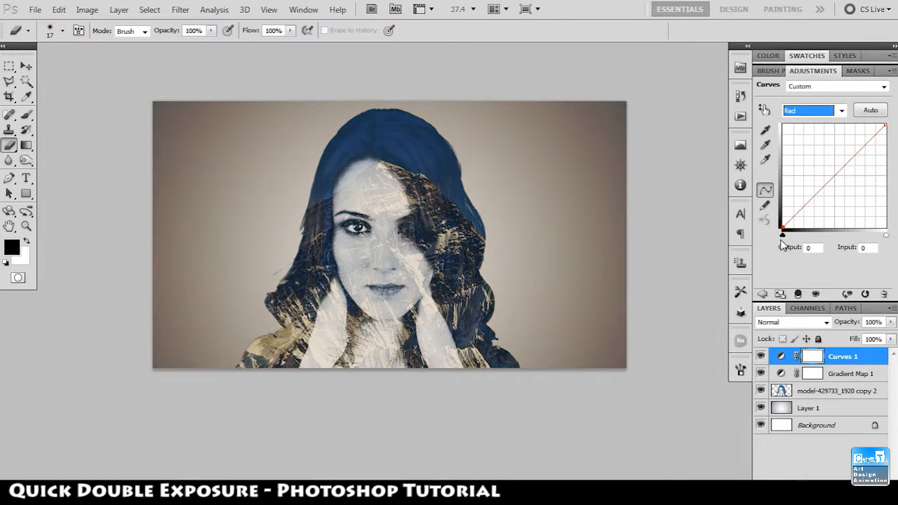
mouse_move(883, 129)
left_mouse_down()
mouse_move(893, 146)
mouse_move(894, 125)
mouse_move(869, 124)
mouse_move(889, 118)
left_mouse_up()
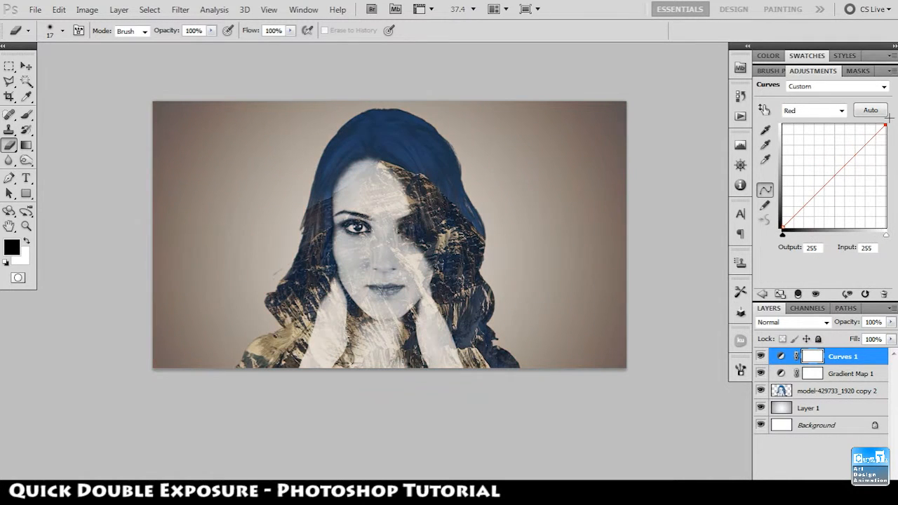
left_click(782, 229)
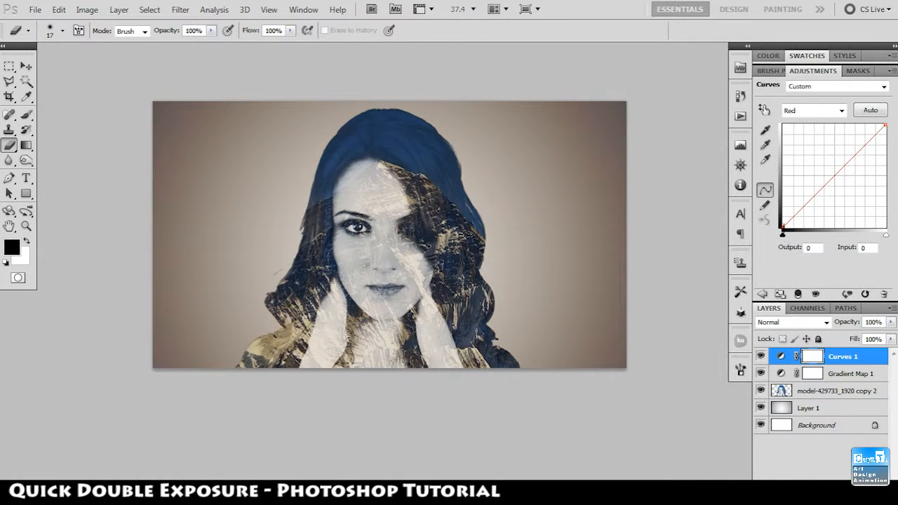
left_click_drag(783, 228, 806, 202)
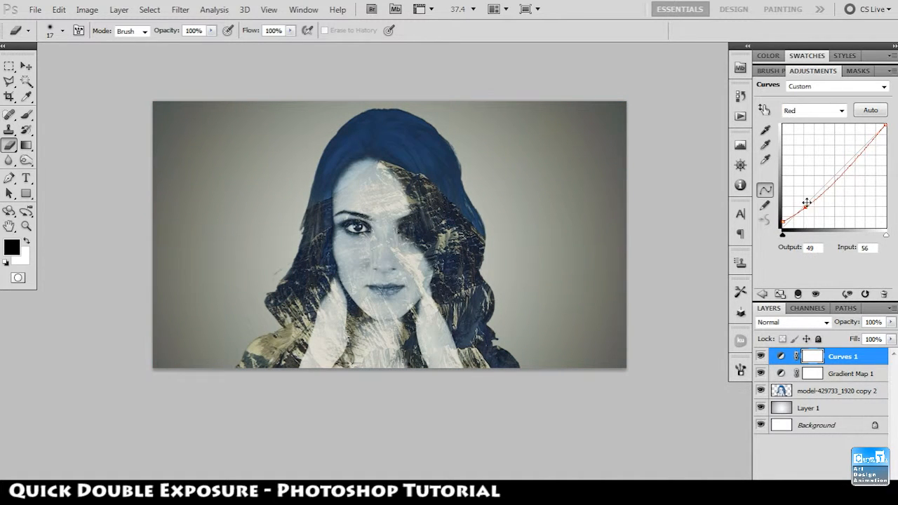
left_click(866, 145)
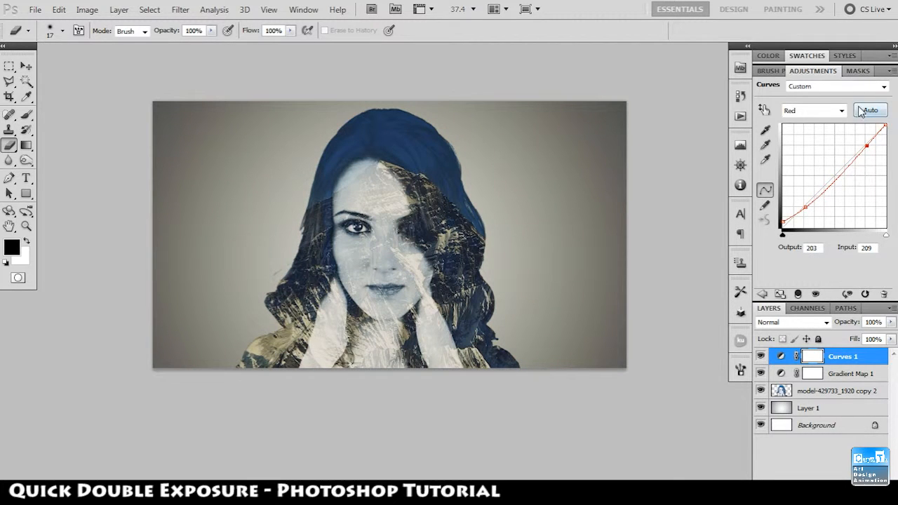
Step: Add contrast with the RGB curve, placing points at input 206, output 211 and input 63, output 54
left_click(813, 111)
left_click(799, 125)
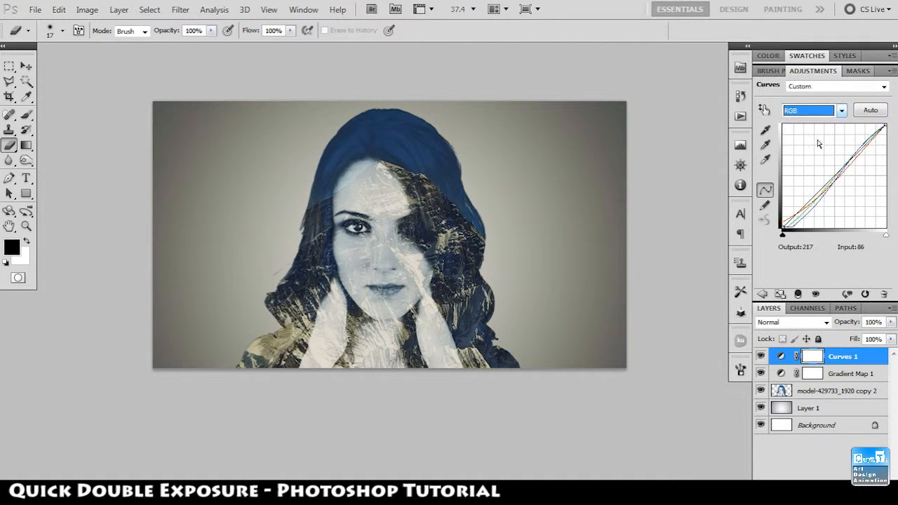
mouse_move(808, 202)
left_mouse_down()
mouse_move(806, 188)
mouse_move(815, 202)
mouse_move(808, 201)
left_mouse_up()
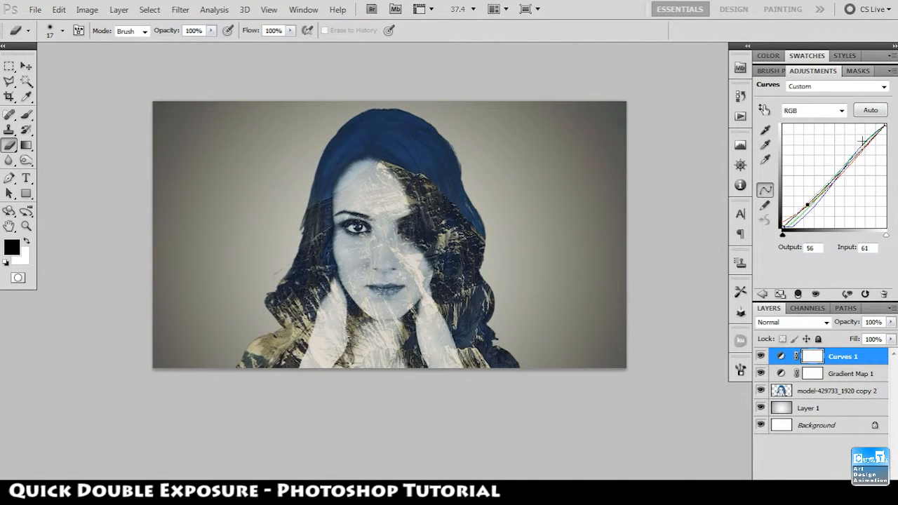
left_click_drag(861, 141, 864, 142)
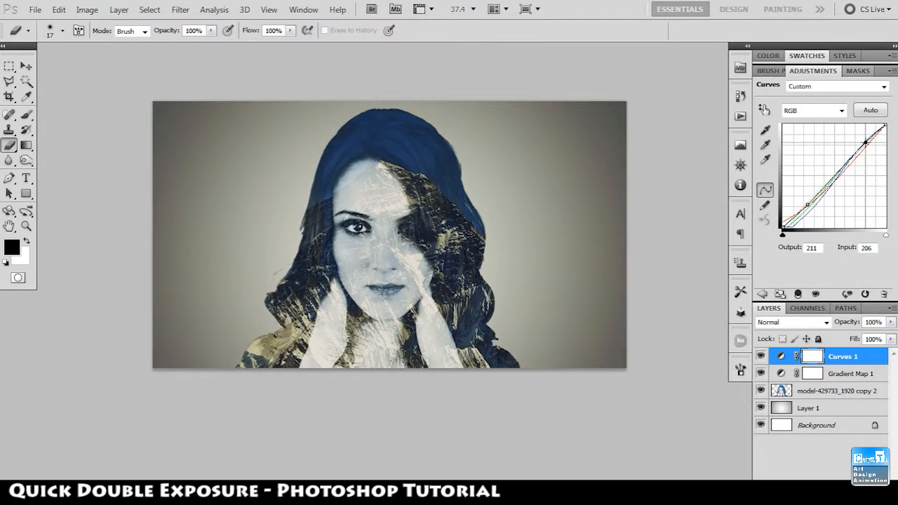
left_click_drag(807, 204, 808, 203)
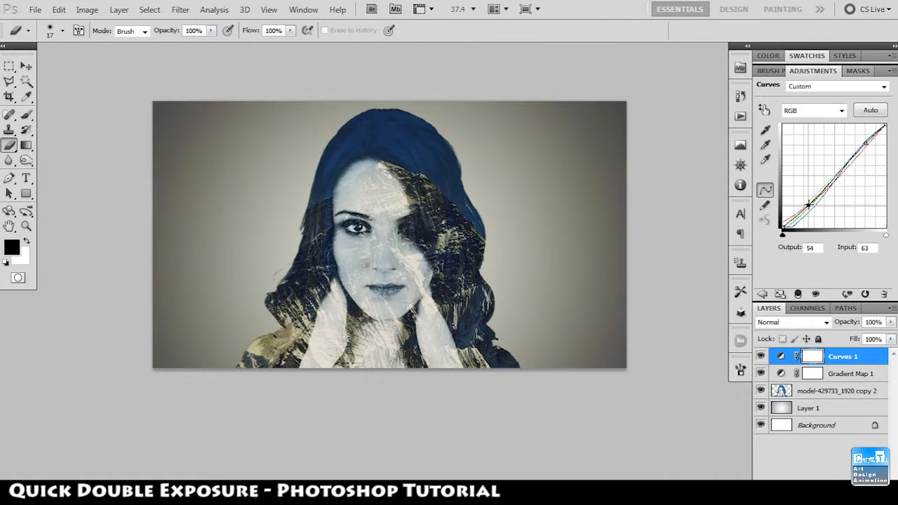
Step: Reset the blue curve's black point to input 0, output 0 and move its highlight point to input 213, output 214
left_click(807, 113)
left_click(801, 164)
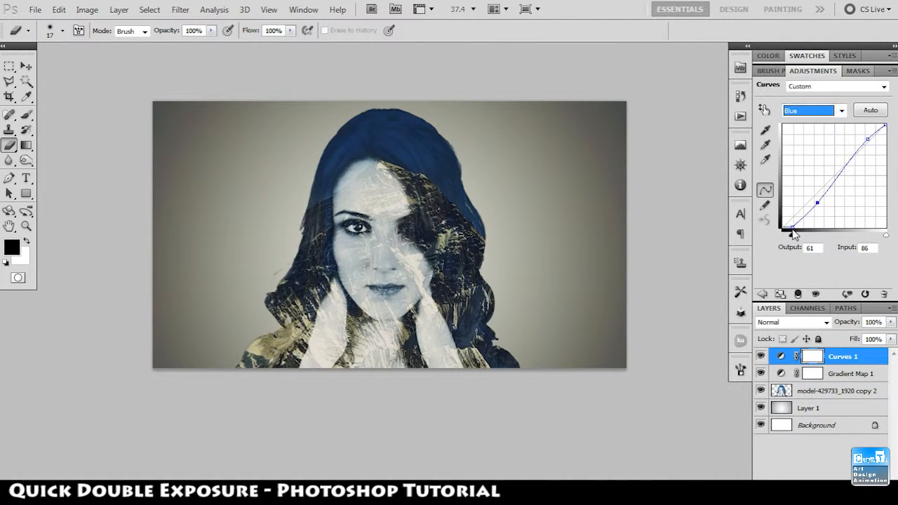
mouse_move(791, 237)
left_mouse_down()
mouse_move(804, 238)
mouse_move(783, 238)
mouse_move(783, 215)
mouse_move(817, 199)
mouse_move(794, 218)
mouse_move(781, 215)
mouse_move(778, 200)
mouse_move(784, 227)
mouse_move(804, 227)
mouse_move(781, 228)
left_mouse_up()
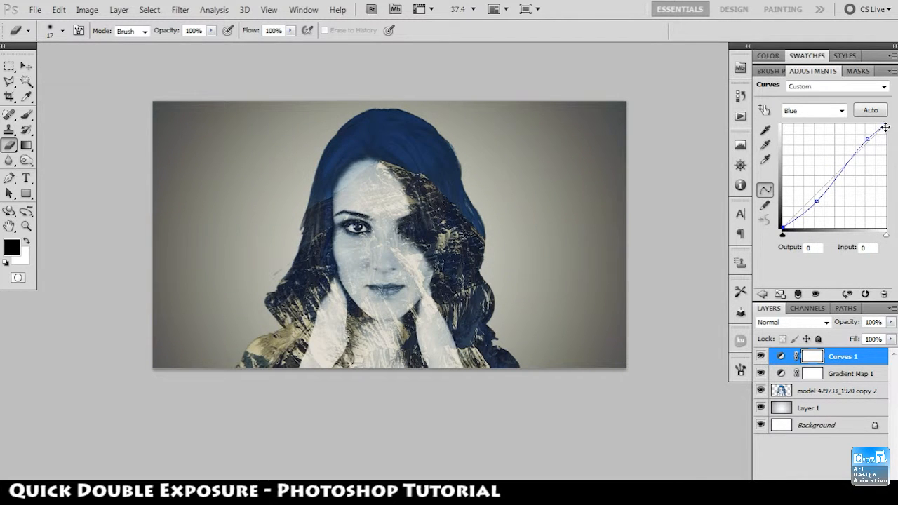
left_click_drag(885, 126, 869, 141)
left_click(863, 137)
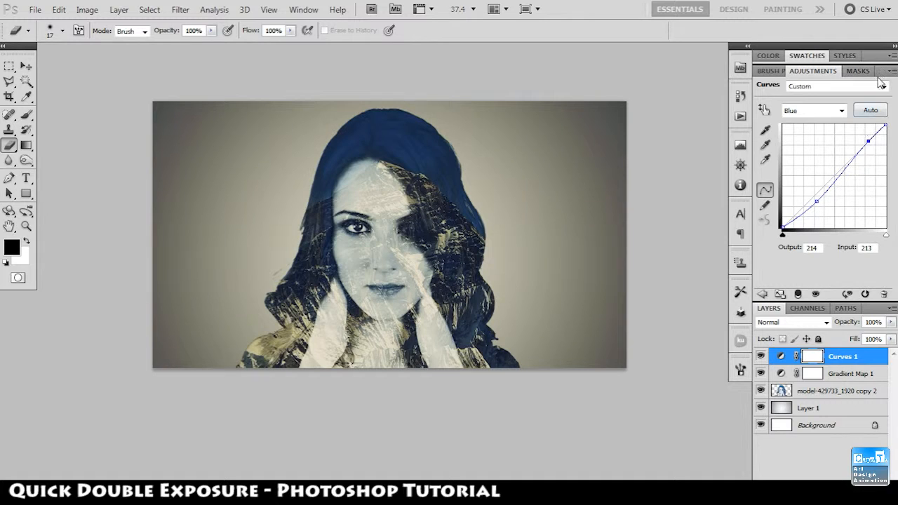
left_click(813, 114)
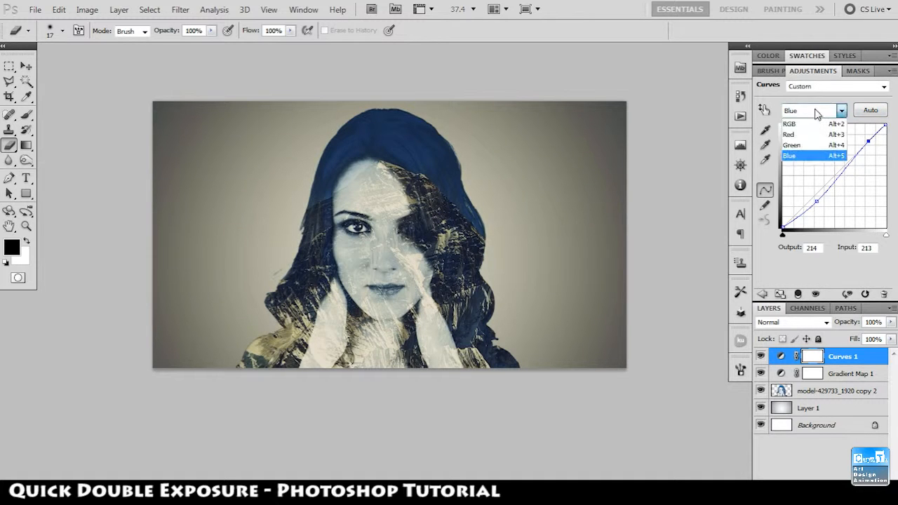
left_click(816, 110)
Step: Compare the image with and without the Curves layer and preview the composite in full screen
double_click(812, 70)
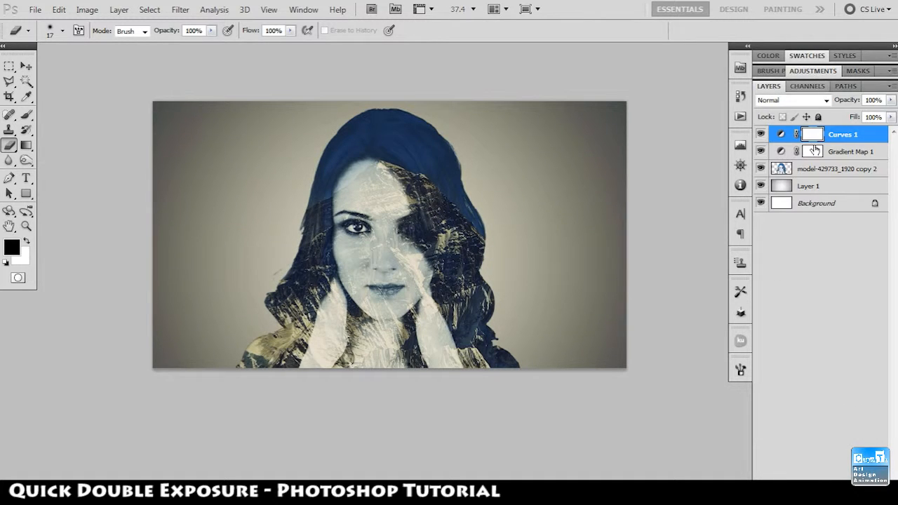
left_click(760, 134)
left_click(760, 134)
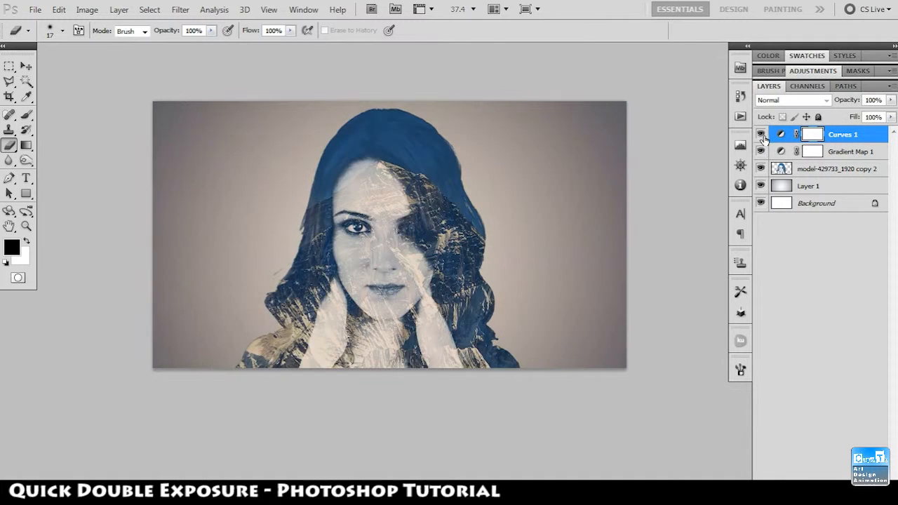
key("f")
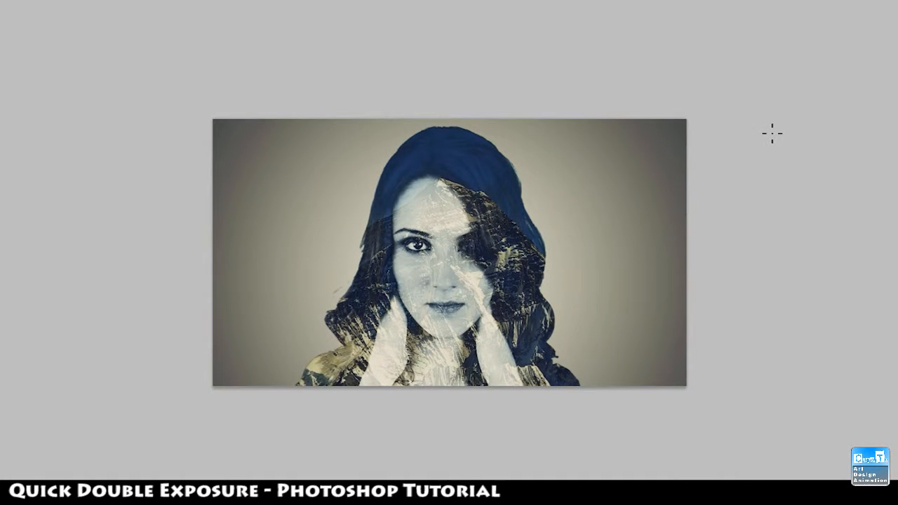
key("f")
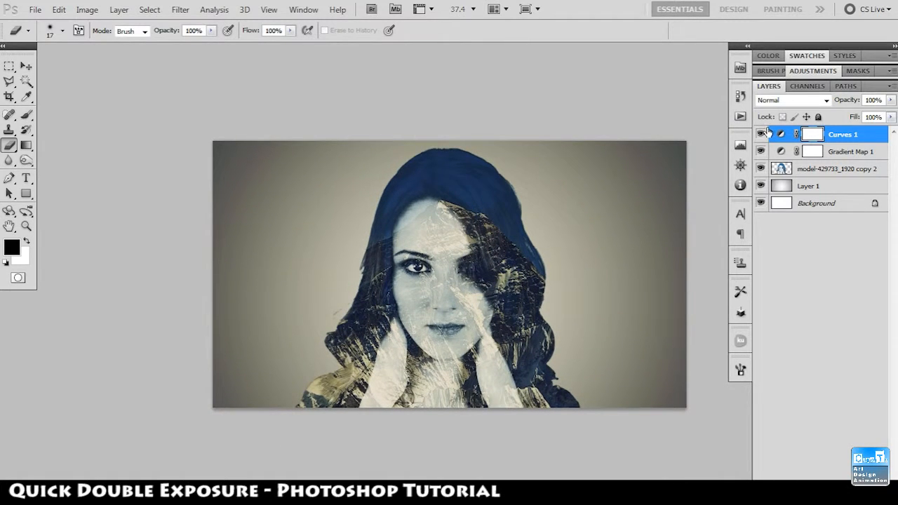
Step: Examine the graded composite up close, switching between screen modes and moving around the portrait
key("f")
key("f")
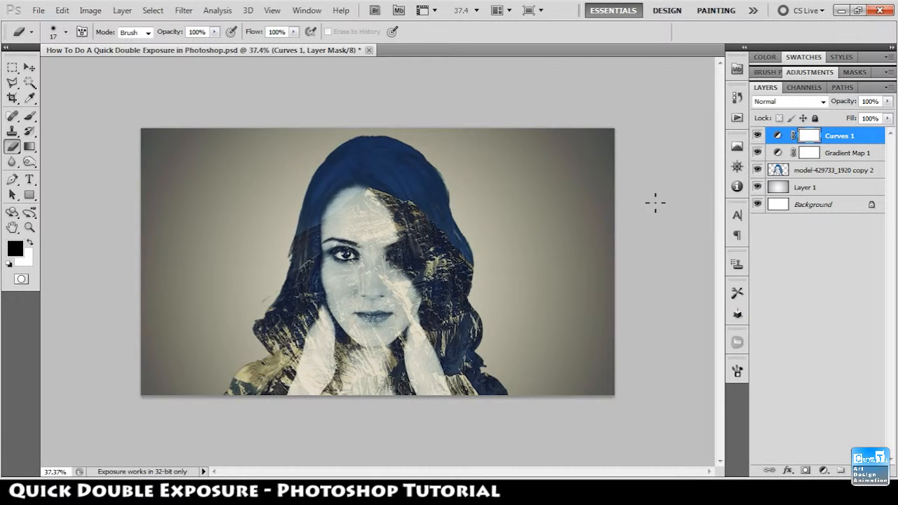
left_click_drag(449, 181, 477, 202)
key("Tab")
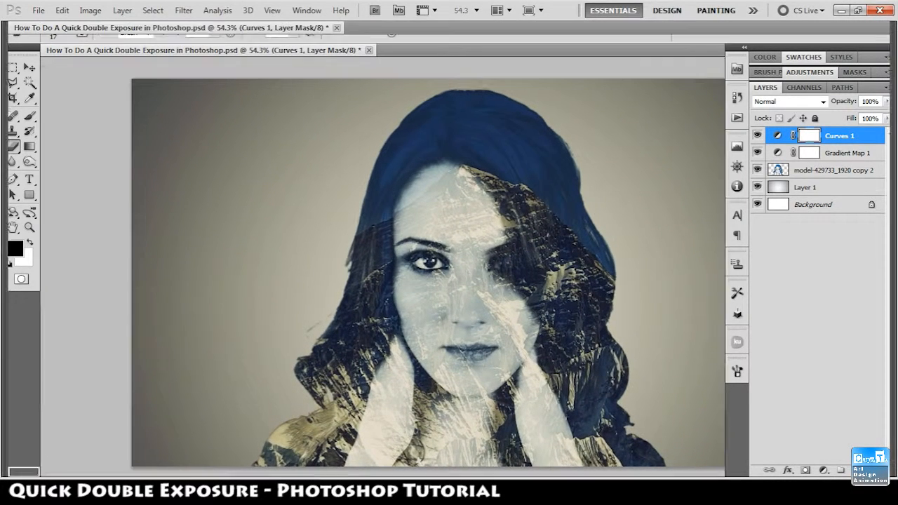
key("f")
key("f")
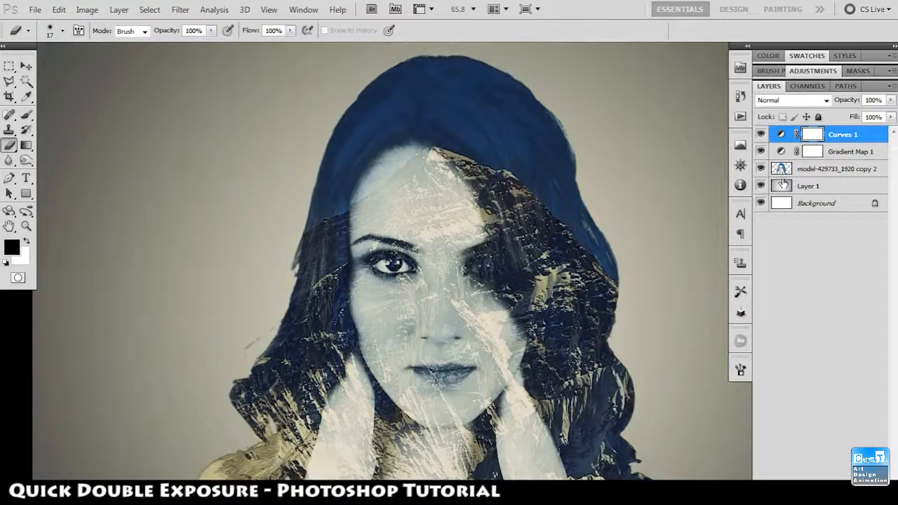
left_click_drag(624, 327, 516, 262)
left_click_drag(465, 221, 538, 248)
Step: Duplicate the model layer and move the copy above the Curves 1 layer
left_click(843, 174)
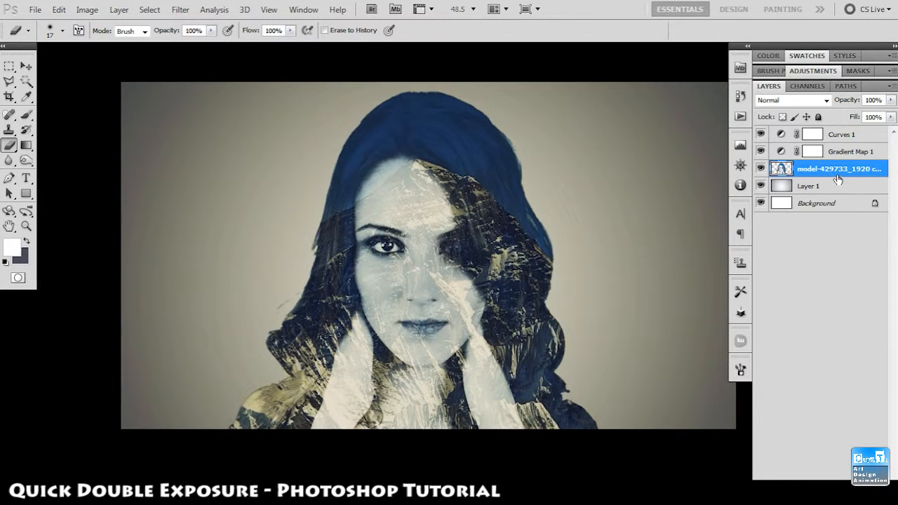
key("ctrl+j")
left_click_drag(815, 176, 813, 126)
key("ctrl+minus")
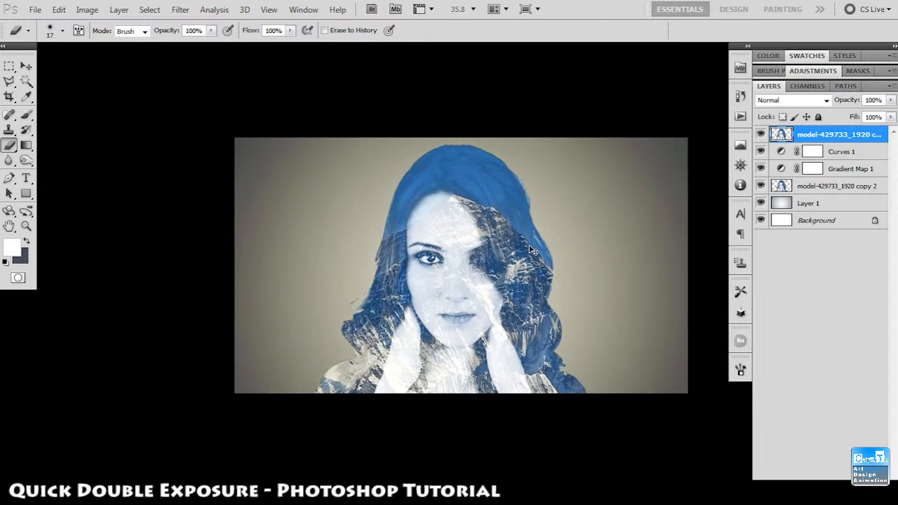
Step: Scale the duplicated model layer proportionally about its centre to 248.15% so the enlarged portrait fills the canvas
key("ctrl+t")
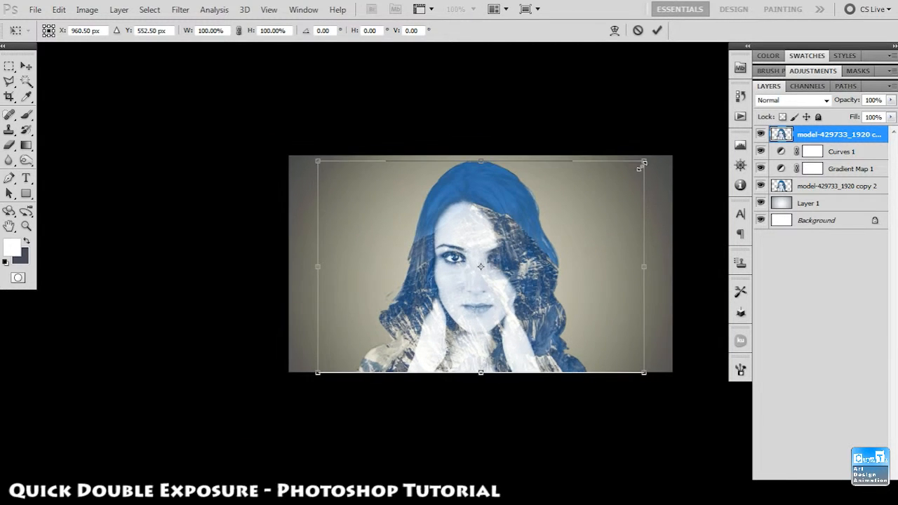
left_click_drag(653, 143, 800, 157)
mouse_move(575, 355)
left_mouse_down()
mouse_move(553, 319)
mouse_move(547, 176)
left_mouse_up()
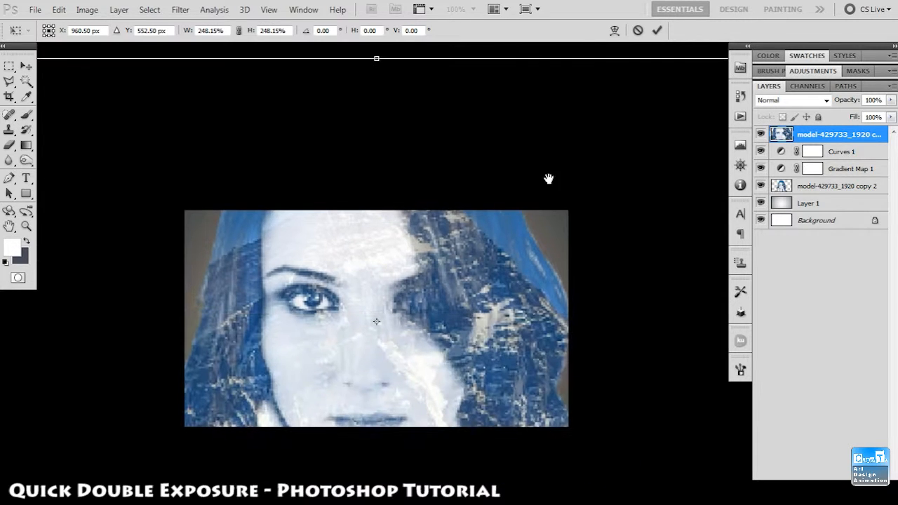
left_click(656, 31)
Step: Lower the enlarged model copy's opacity to 6%
left_click_drag(388, 282, 422, 304)
left_click_drag(422, 304, 436, 245)
left_click_drag(854, 104, 789, 107)
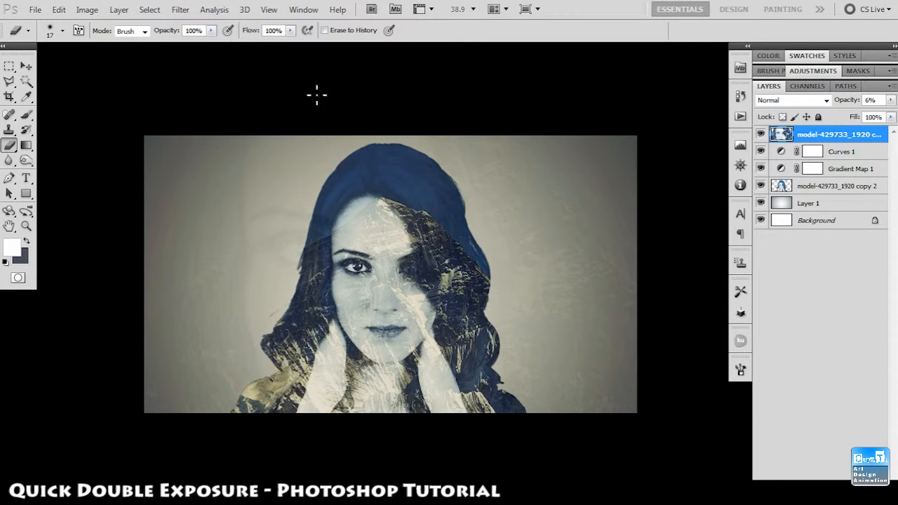
Step: Step through the blend modes and set the enlarged model copy to Color Burn
left_click(781, 100)
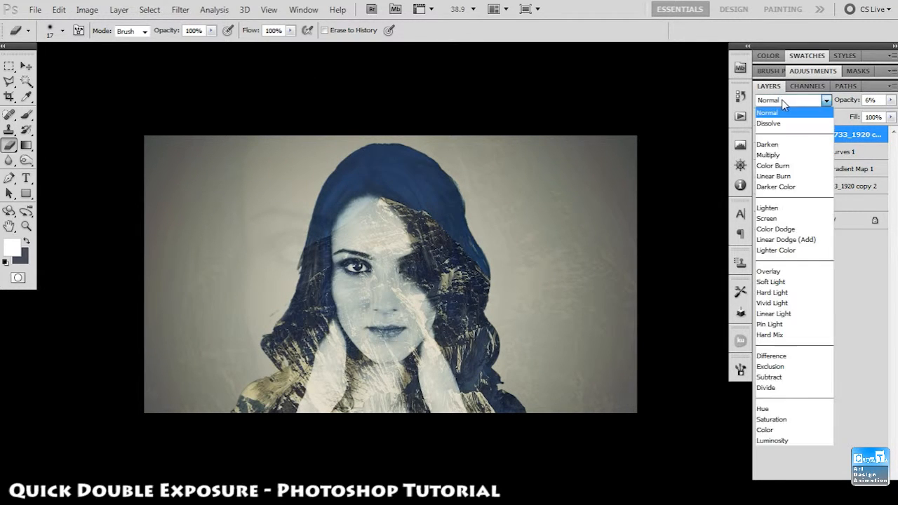
left_click(781, 100)
key("Down")
key("Down")
key("Down")
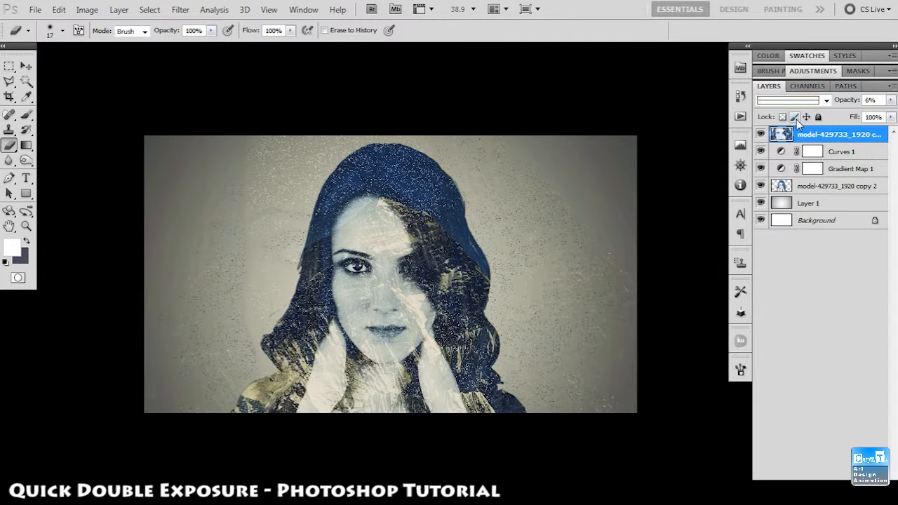
key("Down")
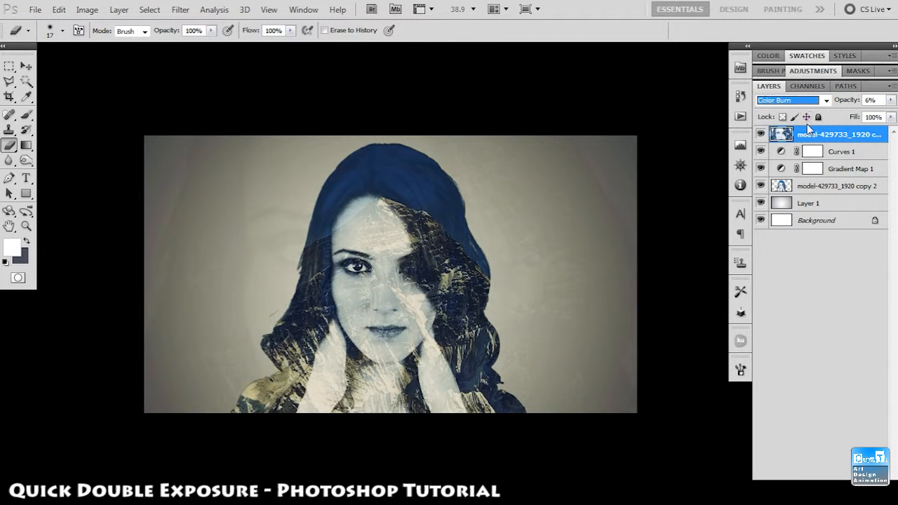
Step: Try out different opacity values on the Color Burn copy, ending at 6%
left_click(870, 100)
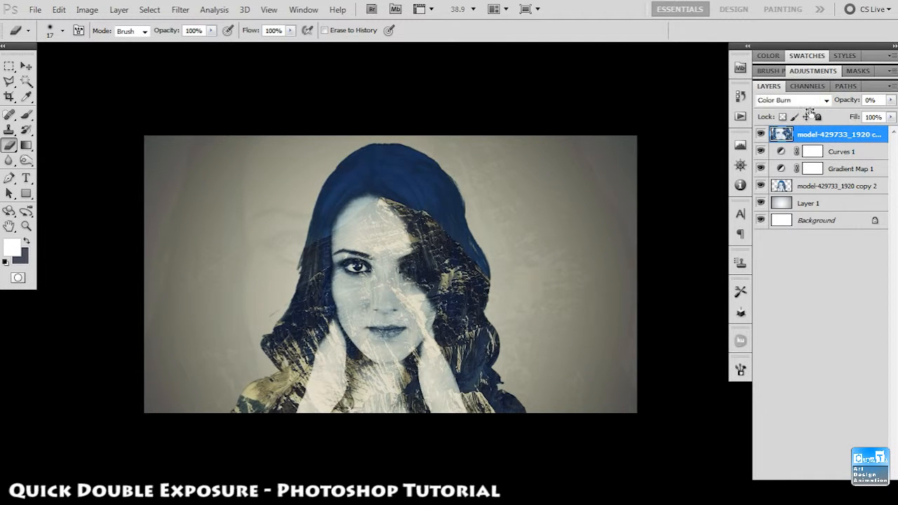
type("31")
key("Return")
left_click_drag(870, 101, 815, 111)
Step: Move the enlarged copy directly beneath the original model layer and set its opacity to 5%
left_click_drag(819, 138, 832, 188)
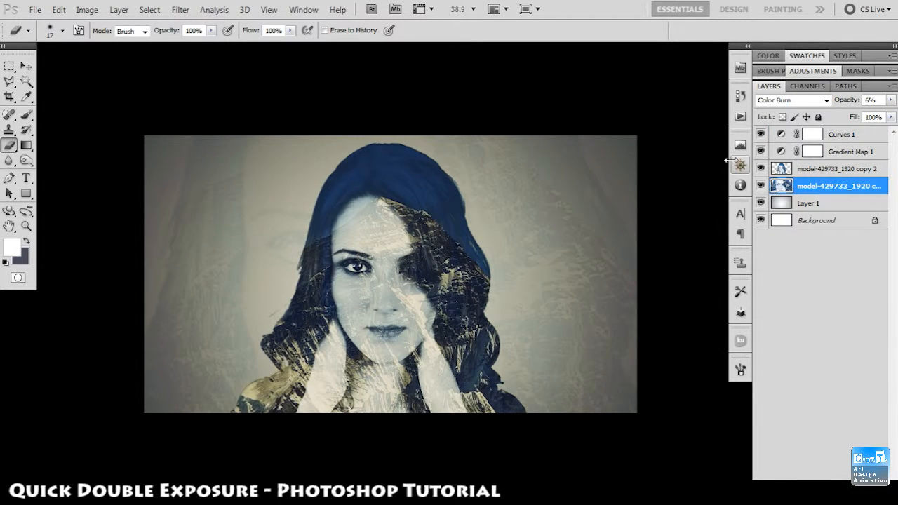
left_click_drag(846, 103, 836, 104)
Step: Apply a Gaussian Blur with a 3.9-pixel radius to the enlarged background copy
key("ctrl+1")
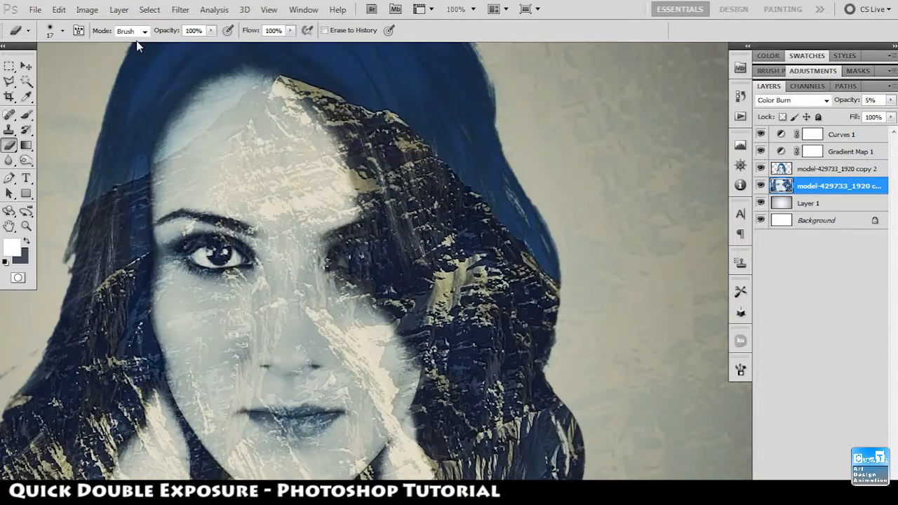
key("ctrl+0")
key("ctrl+minus")
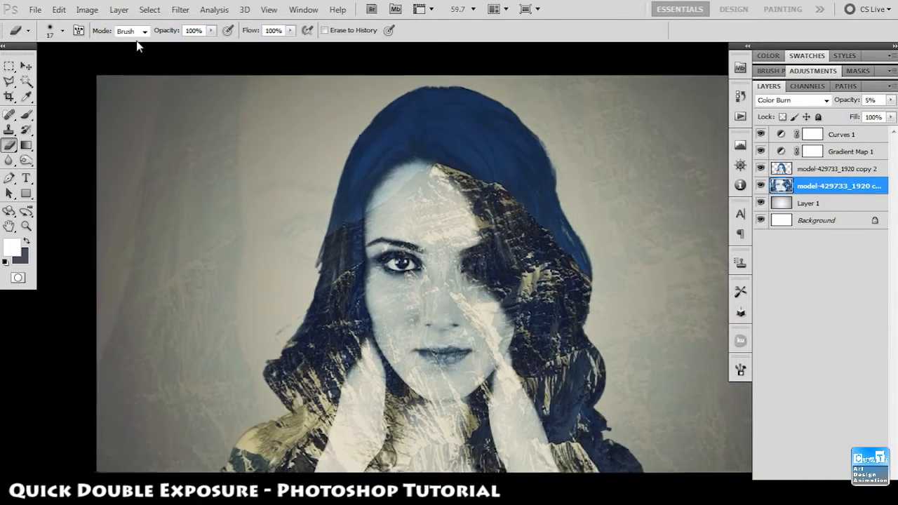
left_click_drag(543, 225, 475, 229)
left_click(153, 10)
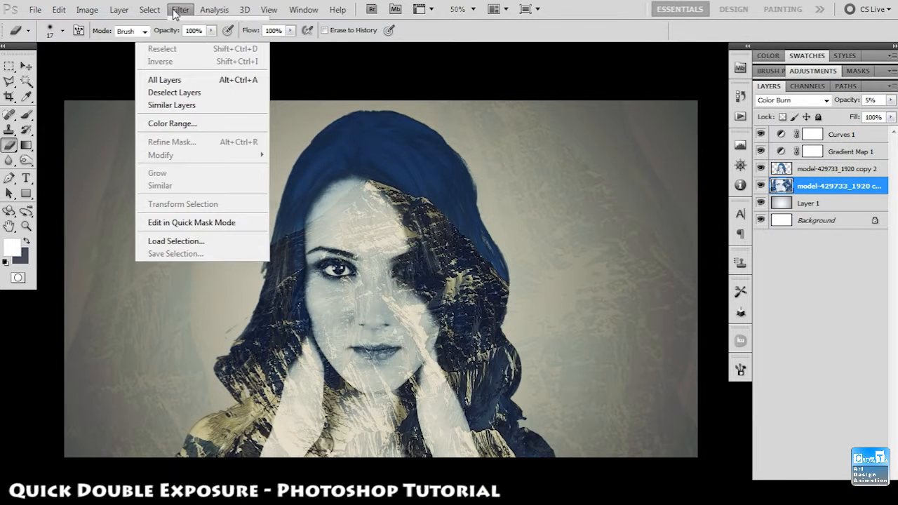
mouse_move(181, 9)
mouse_move(204, 134)
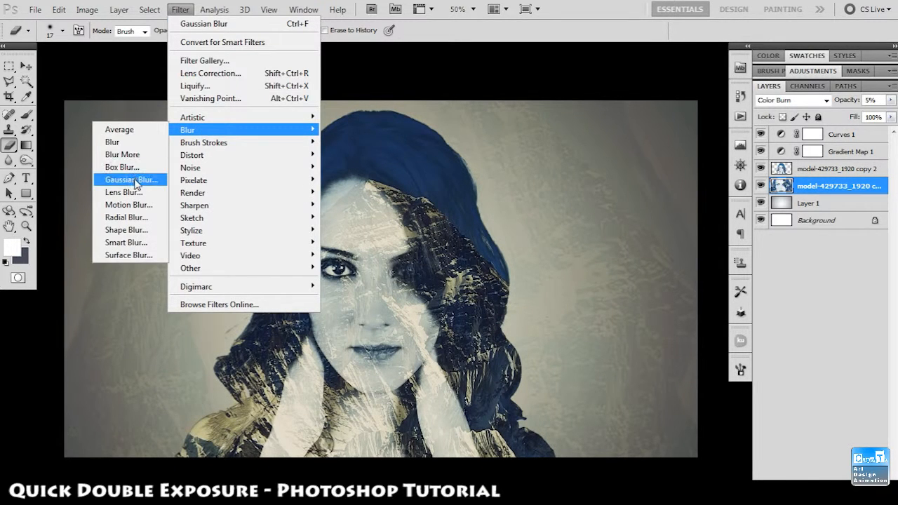
left_click(133, 180)
left_click_drag(711, 299, 732, 296)
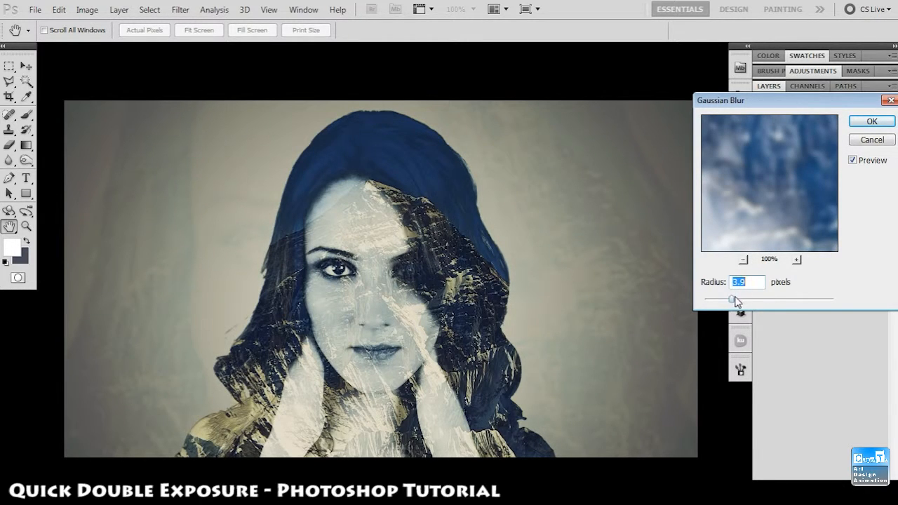
left_click(873, 123)
Step: Raise the blurred background copy's opacity to 17% and select the Background layer
key("e")
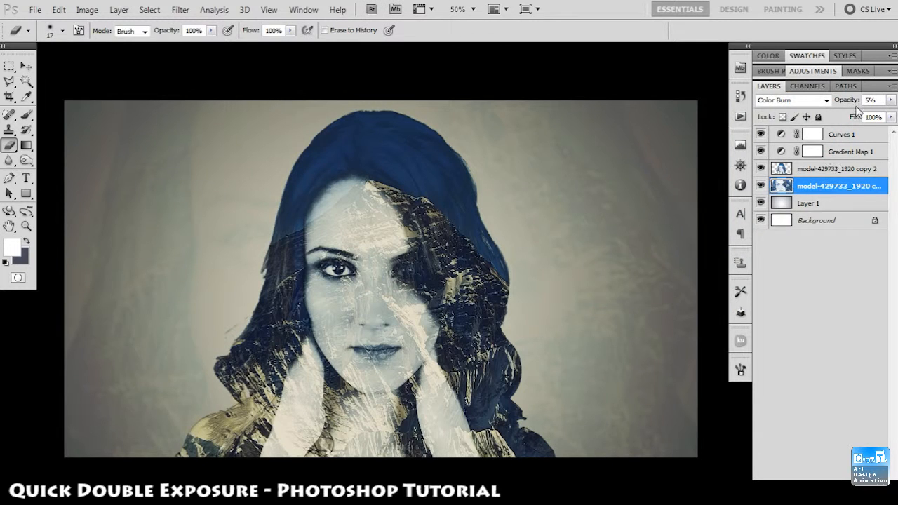
mouse_move(859, 103)
left_mouse_down()
mouse_move(839, 103)
mouse_move(856, 103)
mouse_move(848, 103)
left_mouse_up()
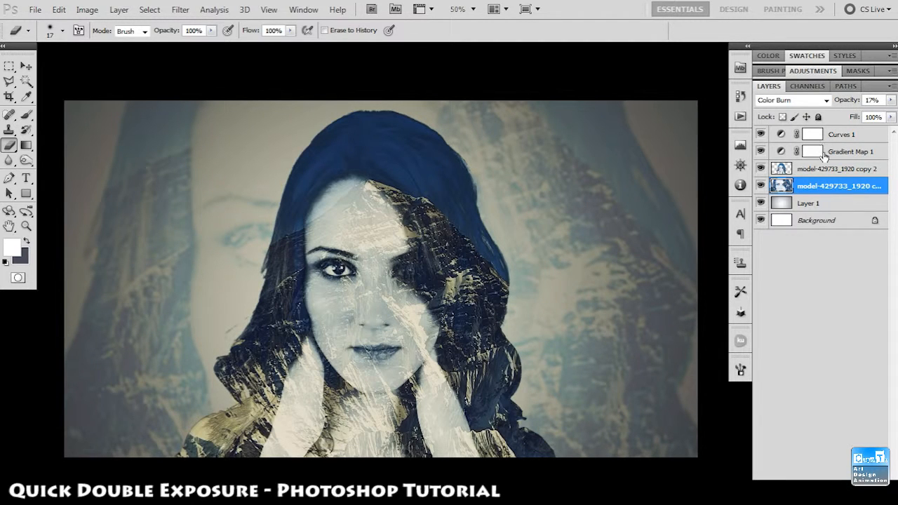
left_click(836, 225)
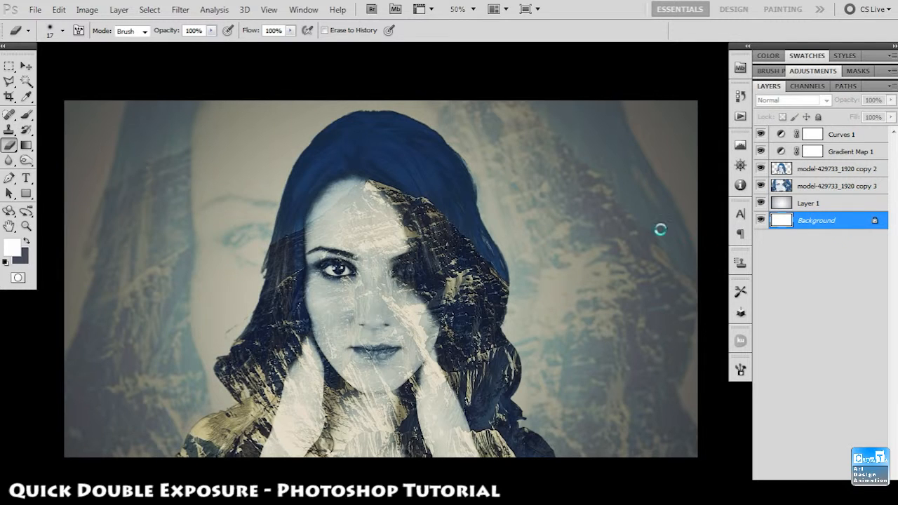
Step: Preview the finished double exposure in full screen with the panels hidden
left_click(35, 10)
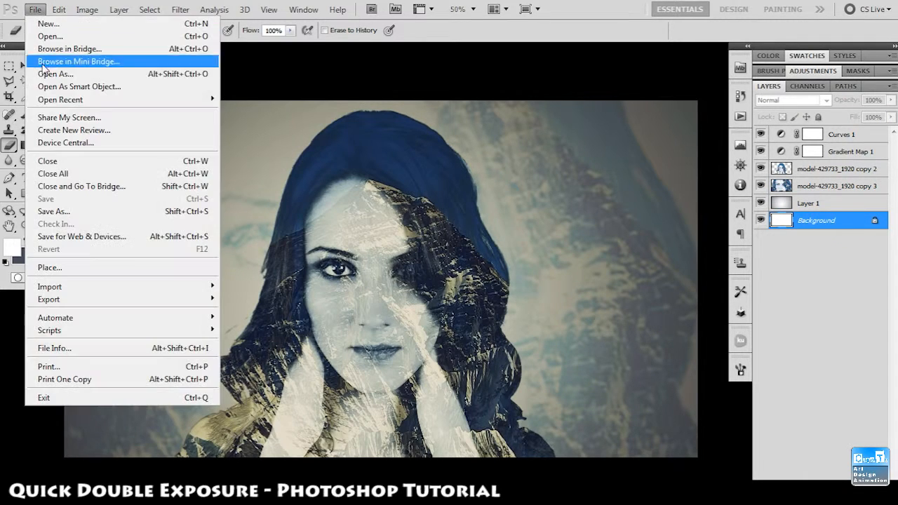
left_click(812, 271)
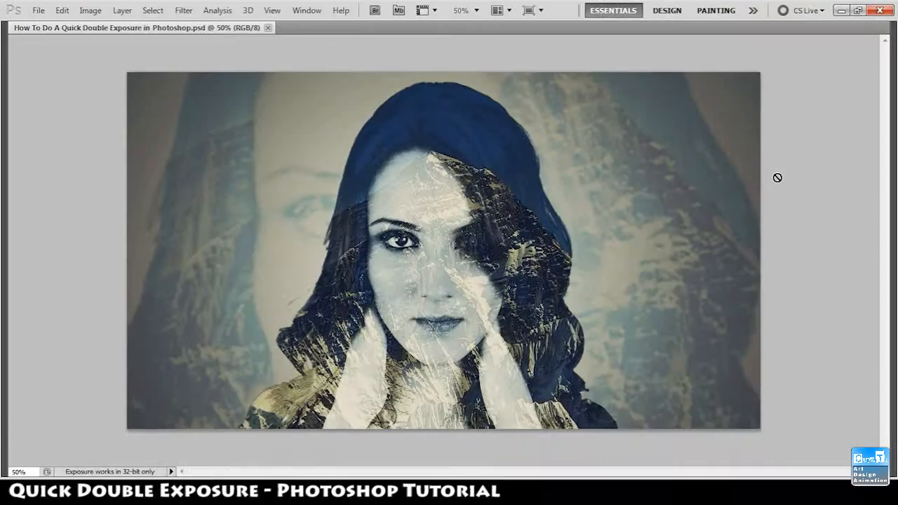
key("f")
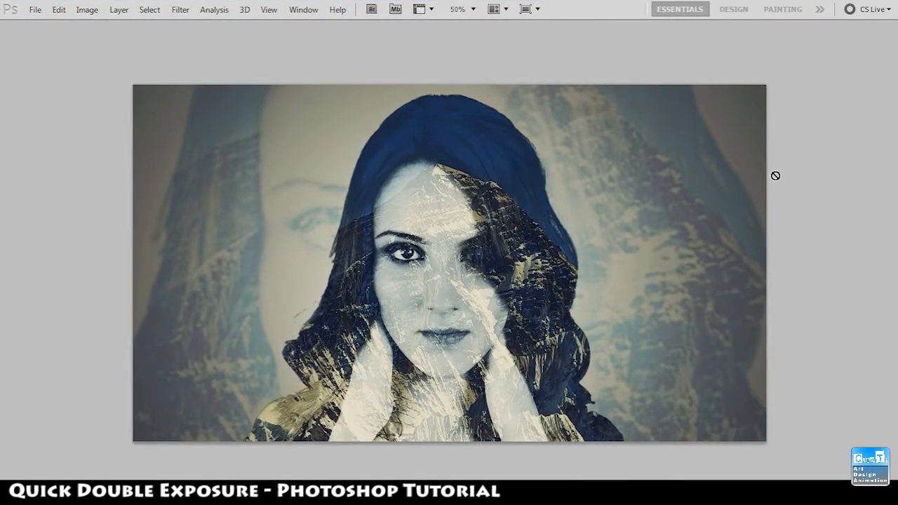